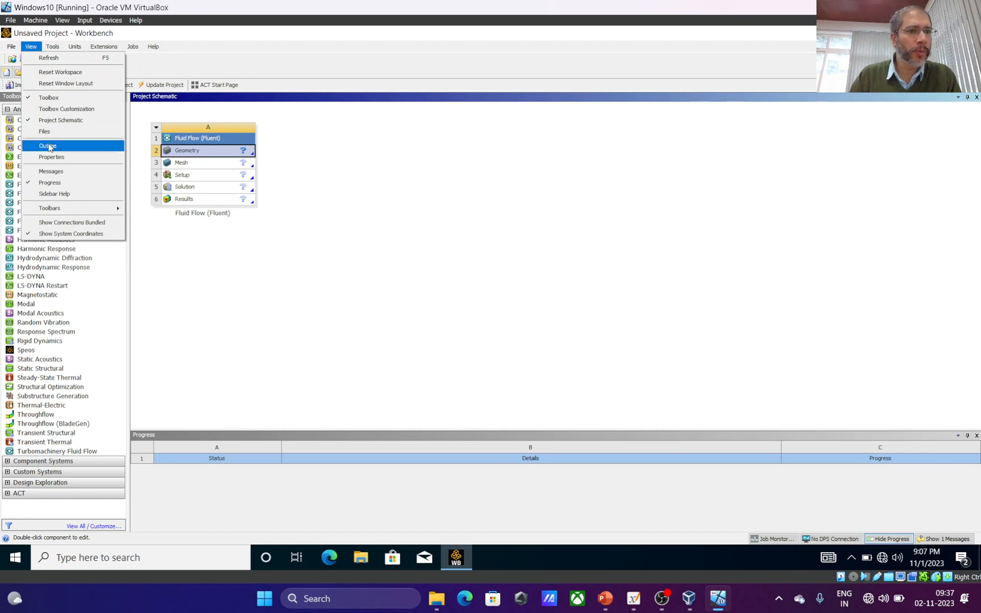
Show the properties of the Fluid Flow (Fluent) Geometry cell and set its Analysis Type to 2D
left_click(50, 157)
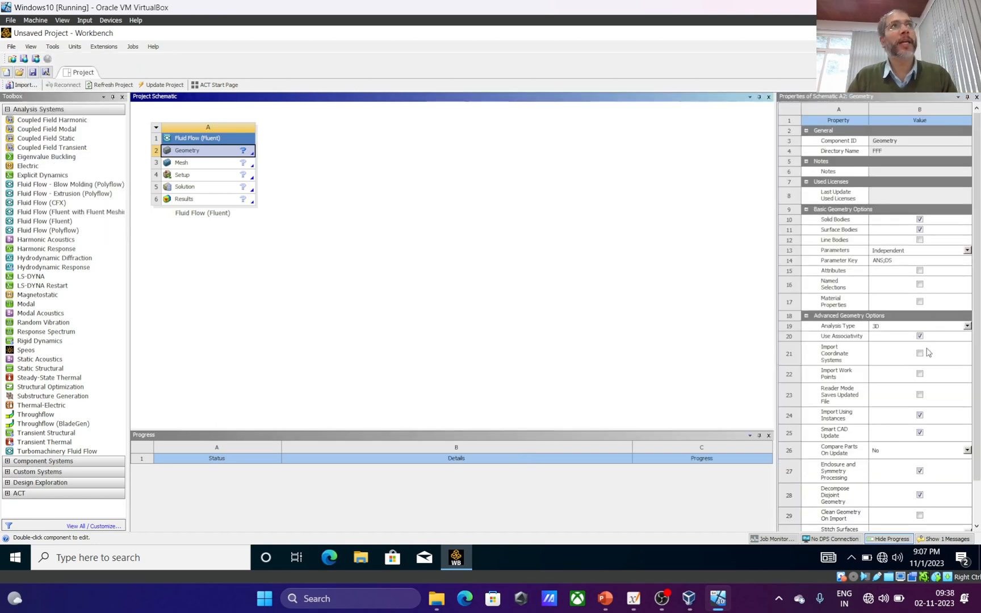
left_click(909, 326)
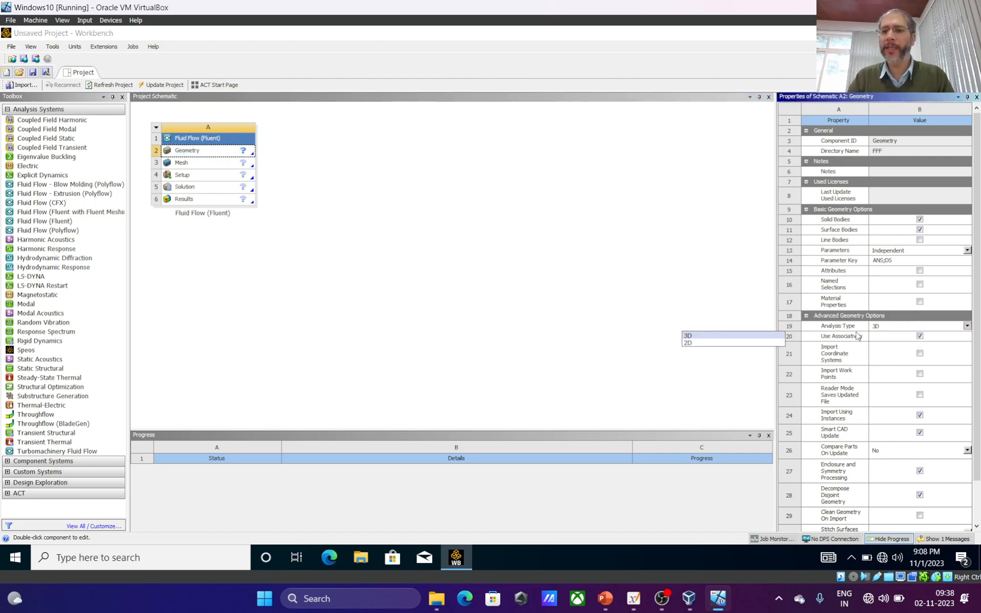
left_click(738, 344)
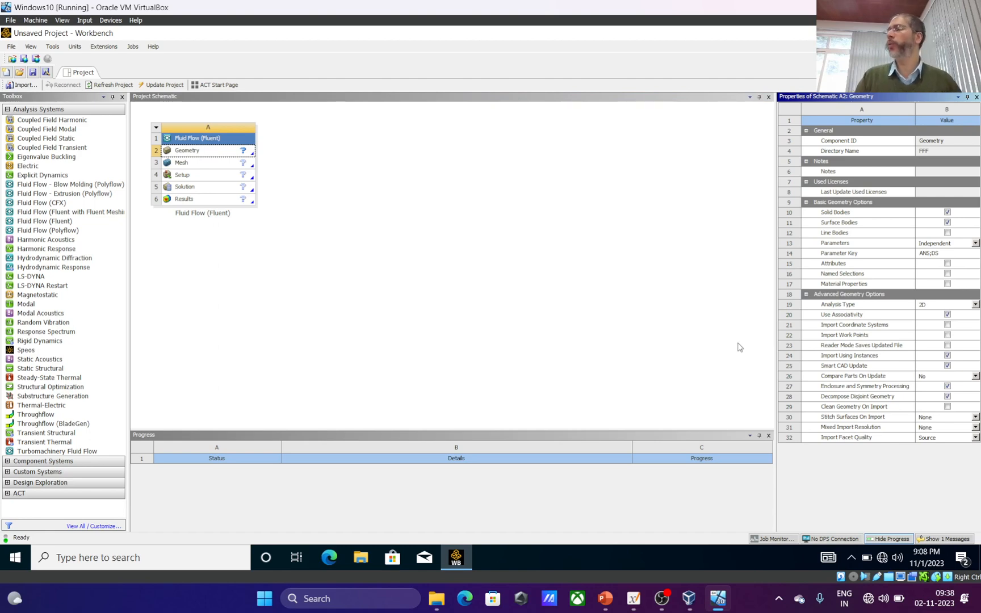
Start a new DesignModeler geometry from the Geometry cell of the Fluid Flow (Fluent) system
left_click(225, 156)
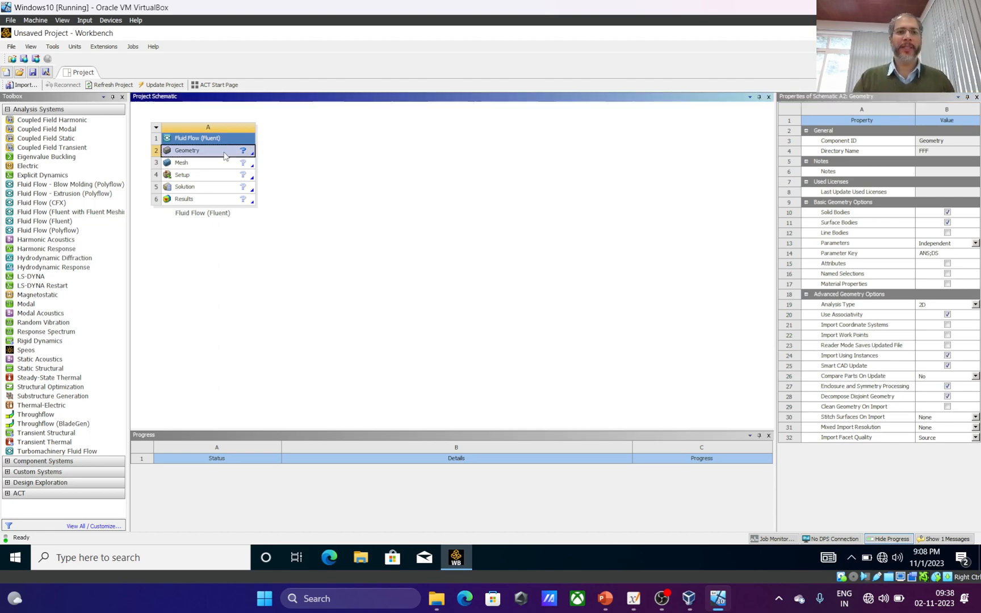
right_click(225, 156)
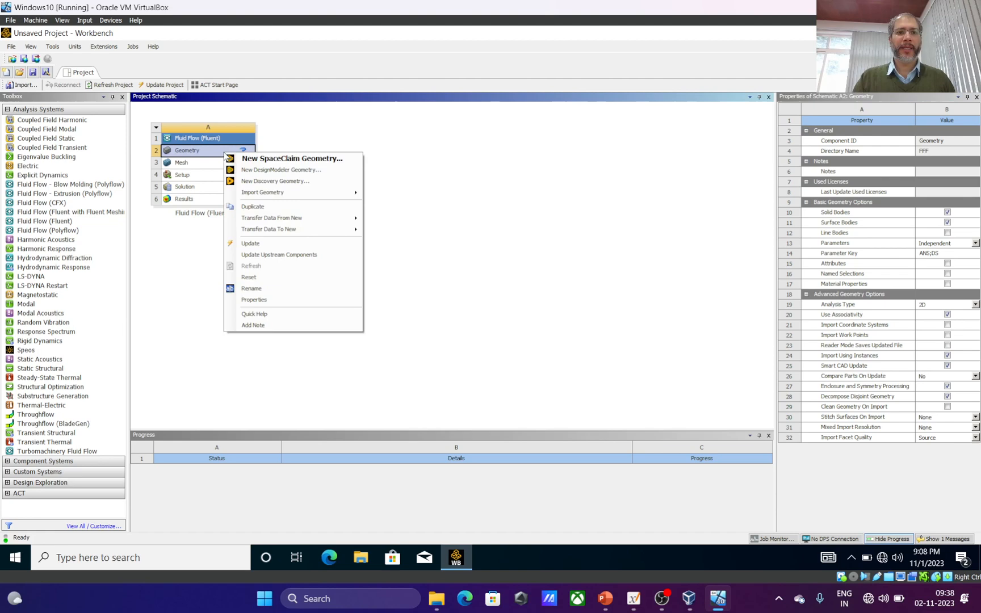
left_click(251, 170)
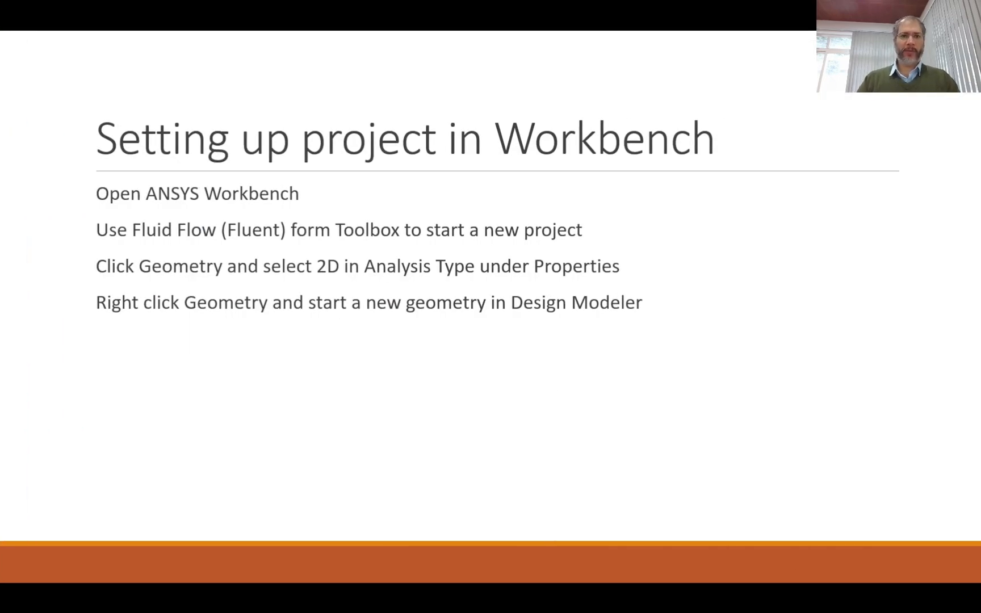
key("Right")
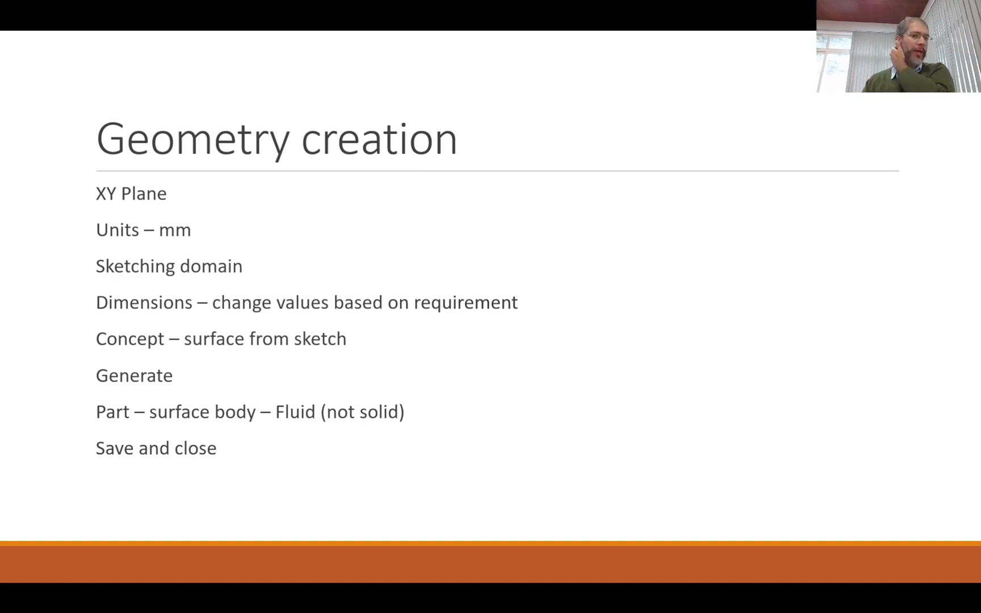
key("ctrl+super+Left")
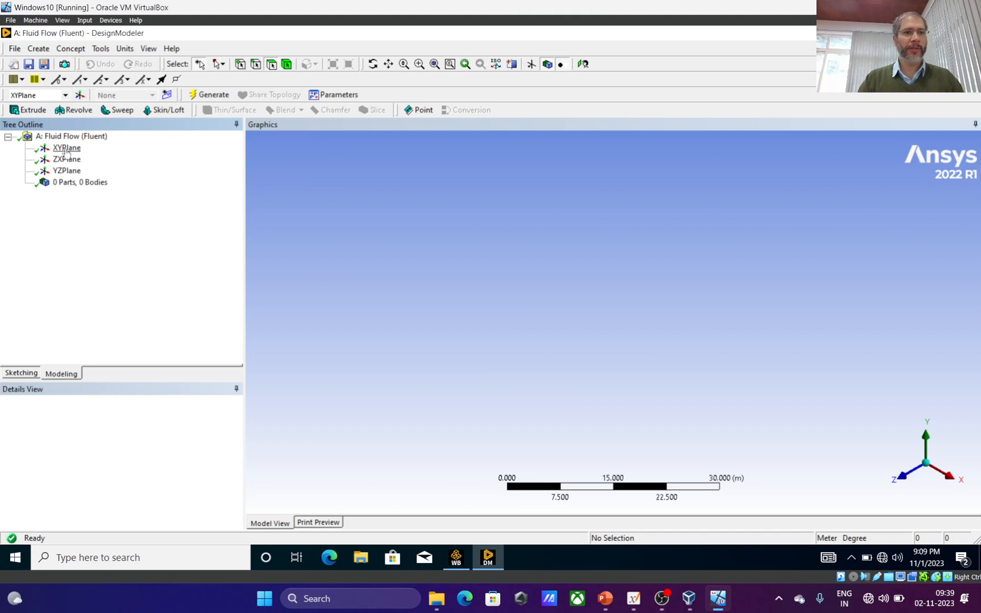
Select the XYPlane, look at it face-on, and check the length units while keeping Meter
left_click(66, 148)
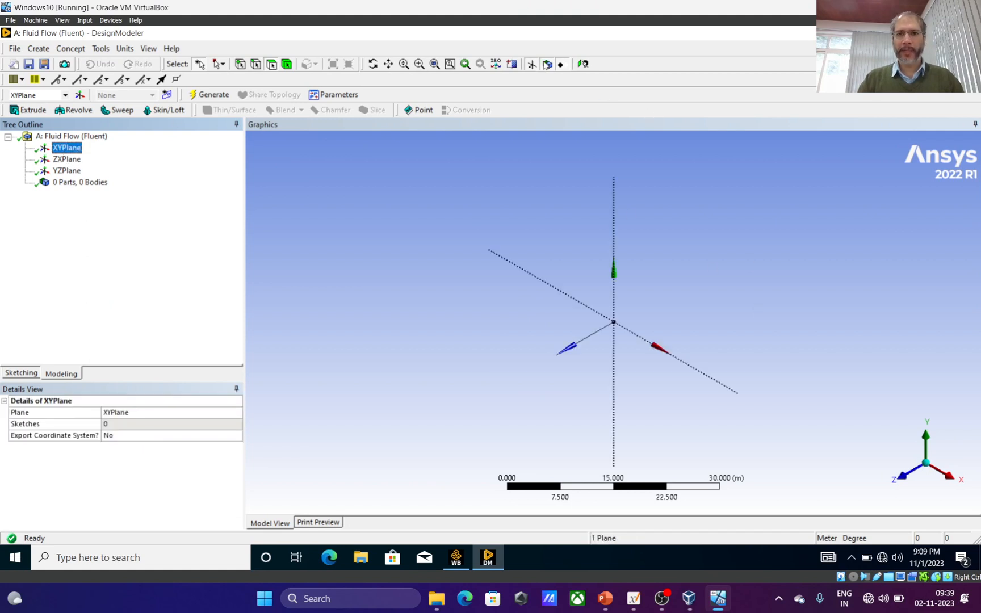
left_click(582, 64)
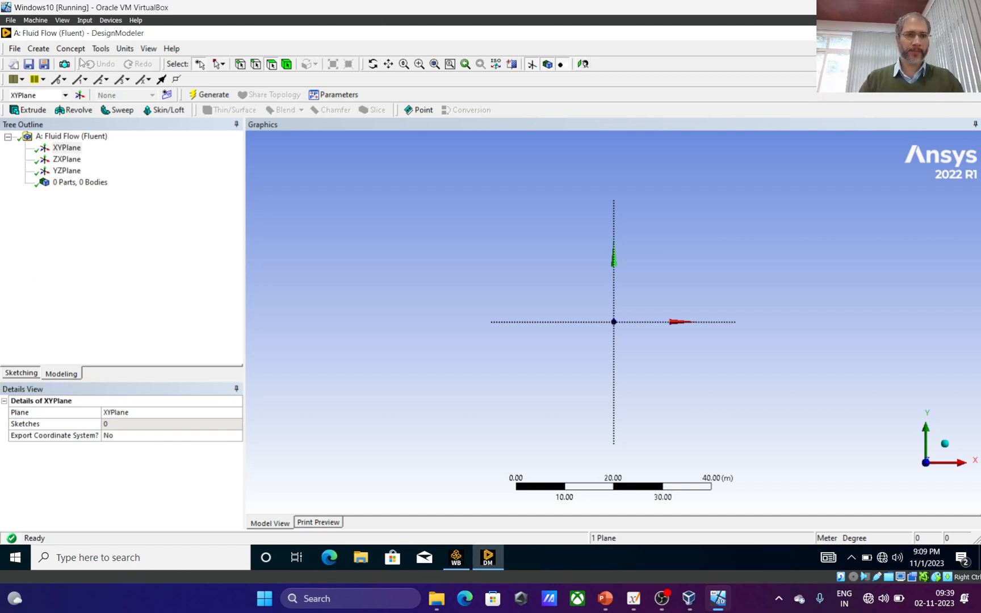
left_click(125, 49)
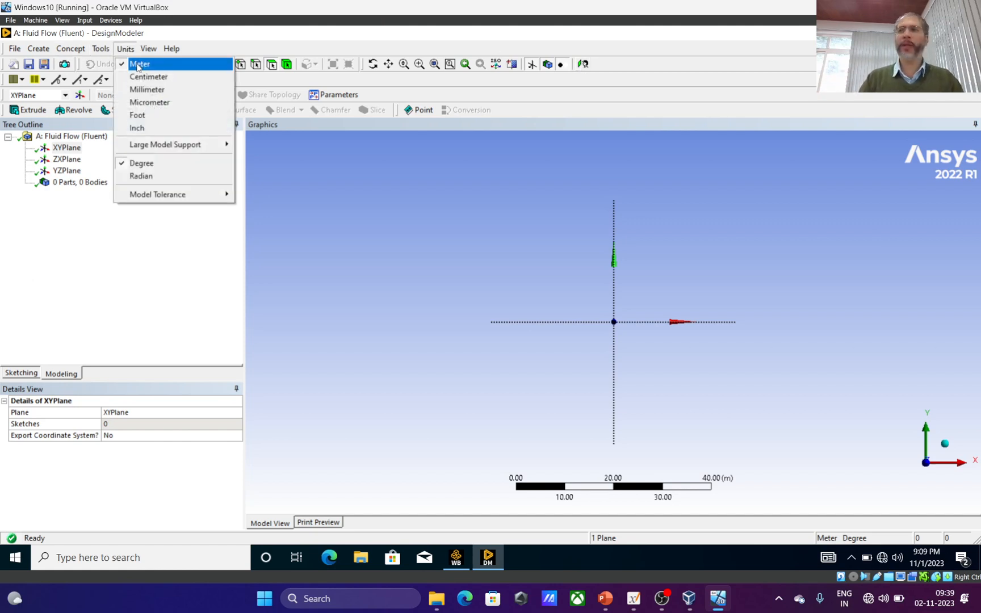
left_click(289, 225)
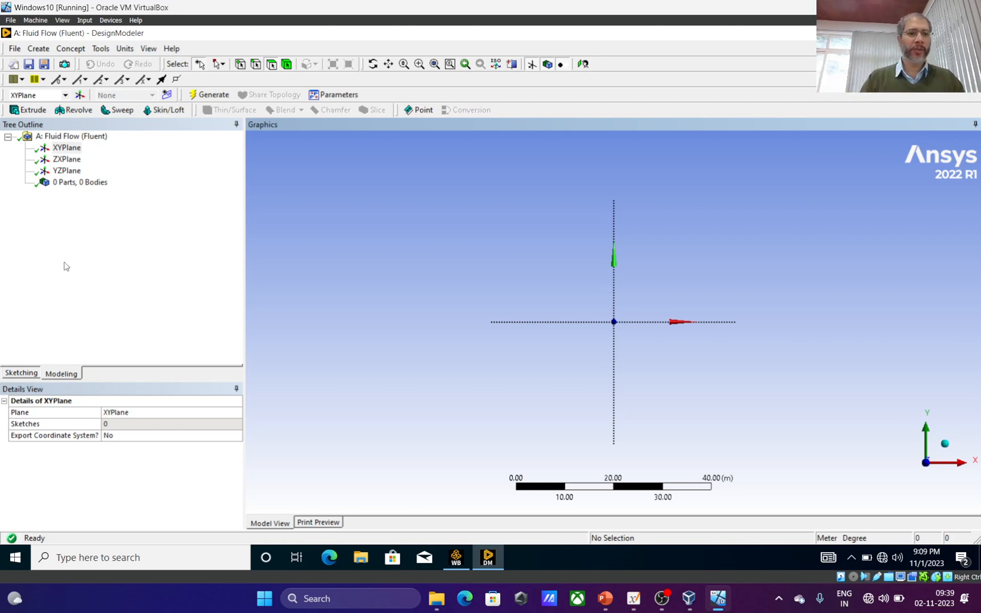
Sketch a rectangle of about 32 by 12 m right of the vertical axis and one of about 13 by 7 m left of it
left_click(22, 373)
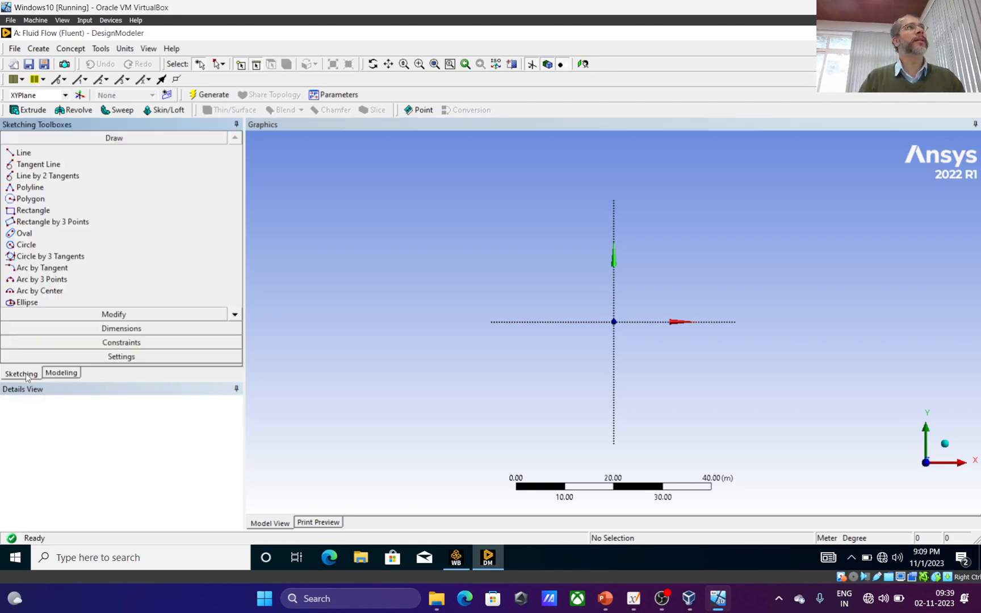
left_click(51, 211)
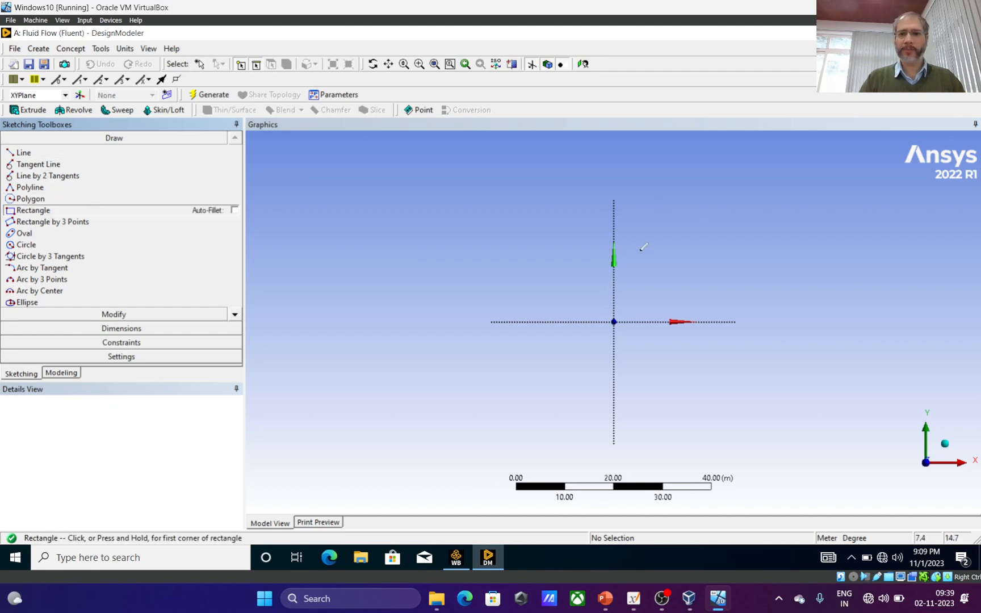
left_click(620, 250)
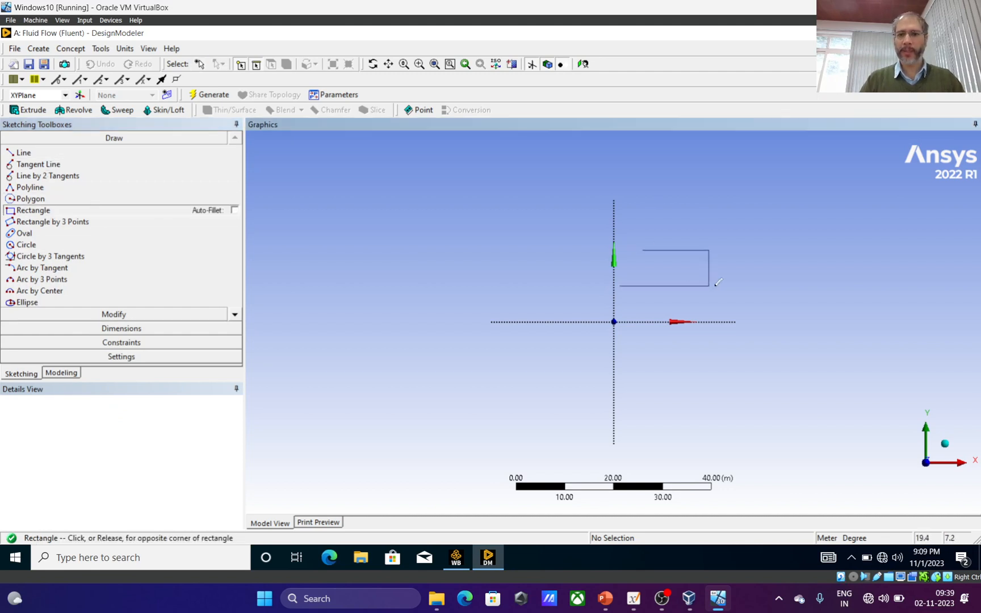
left_click(779, 311)
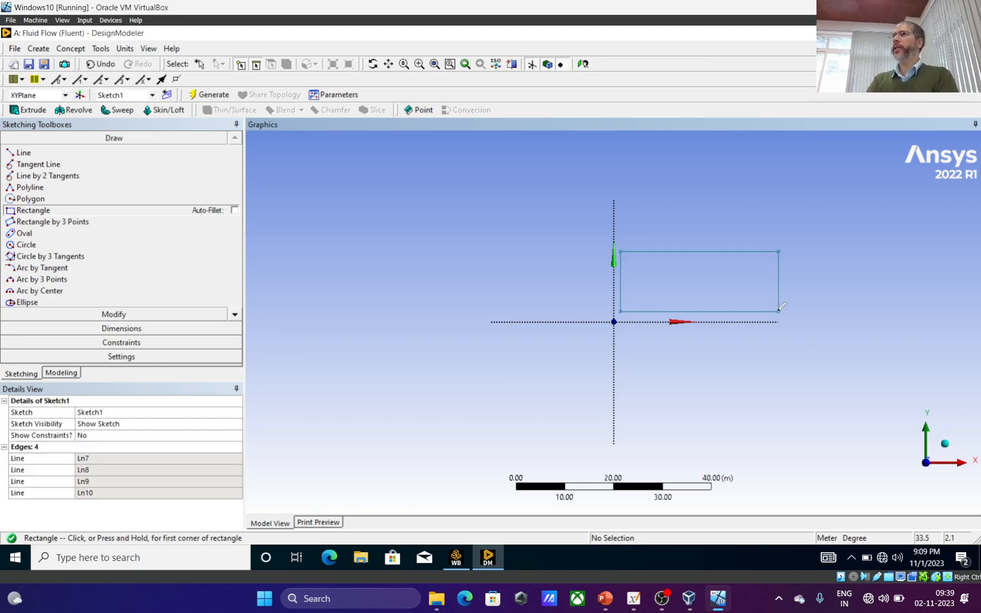
left_click(544, 250)
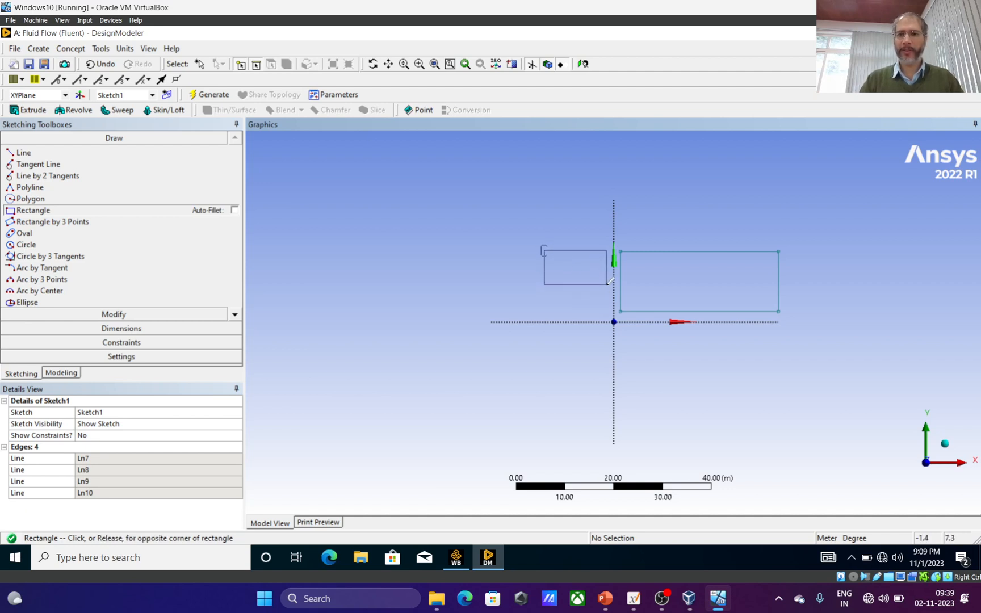
left_click(607, 285)
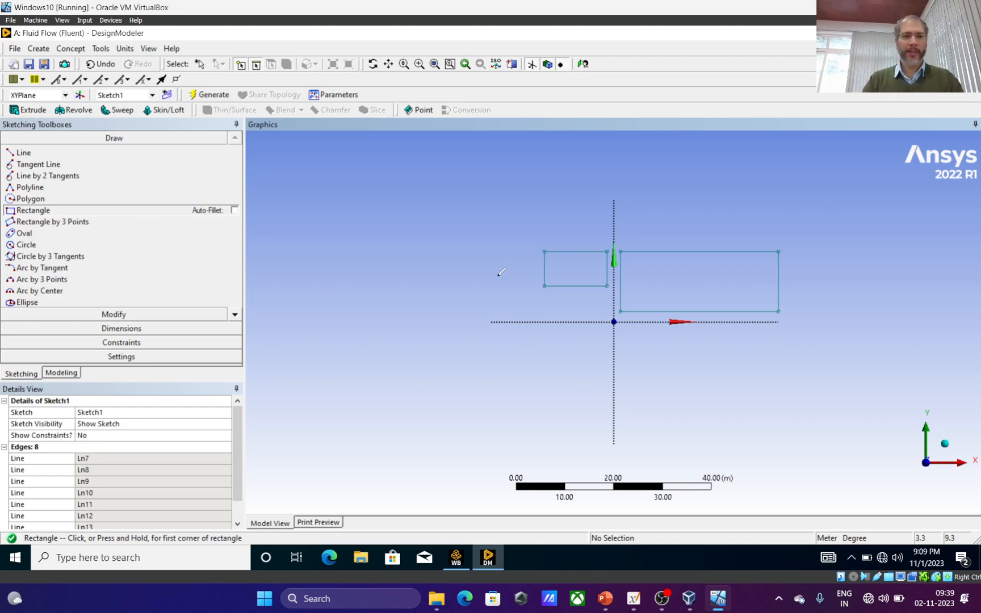
Dimension the length and height of the smaller rectangle left of the vertical axis
left_click(152, 331)
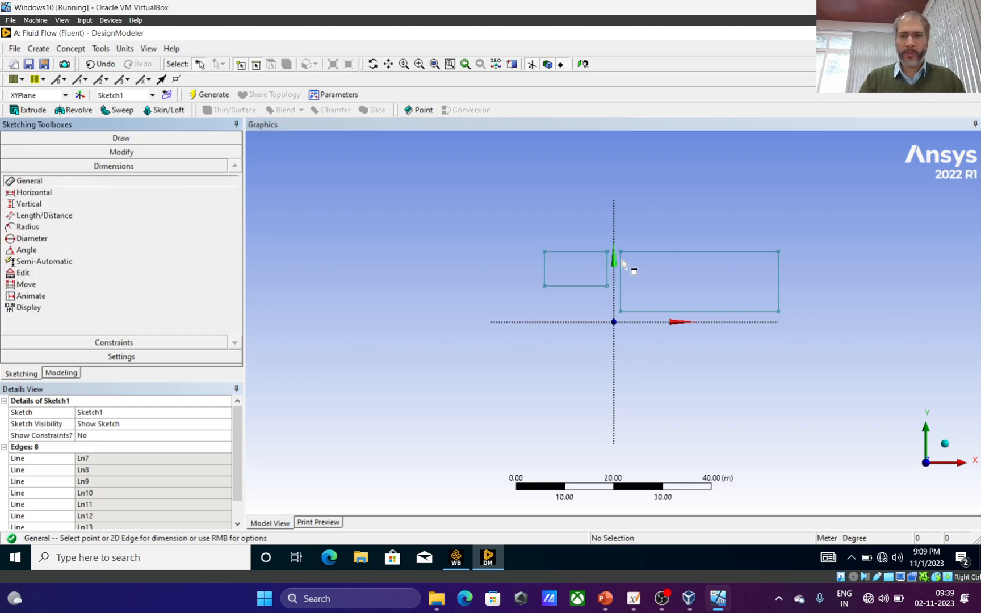
left_click(578, 252)
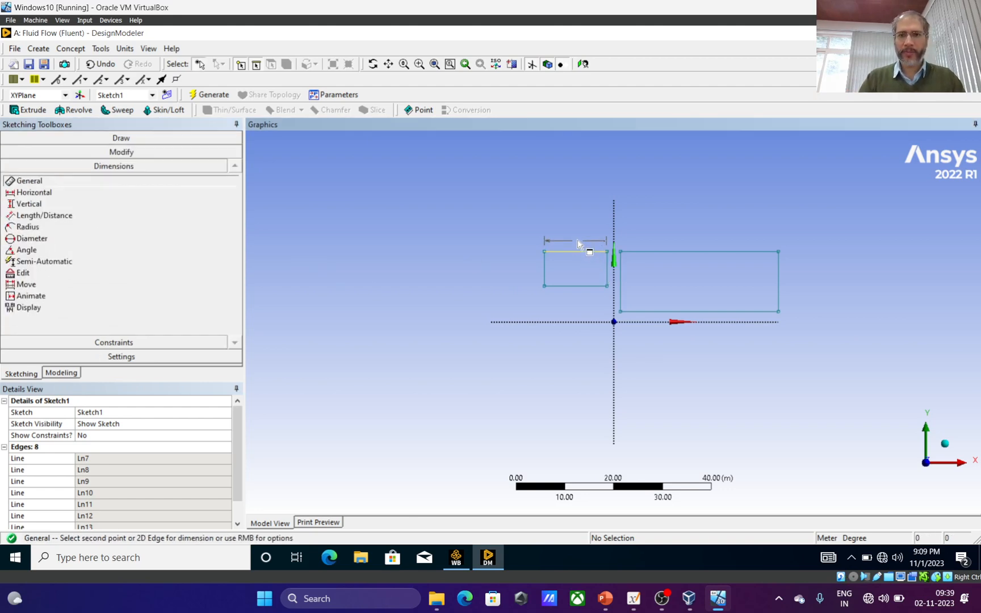
left_click(577, 241)
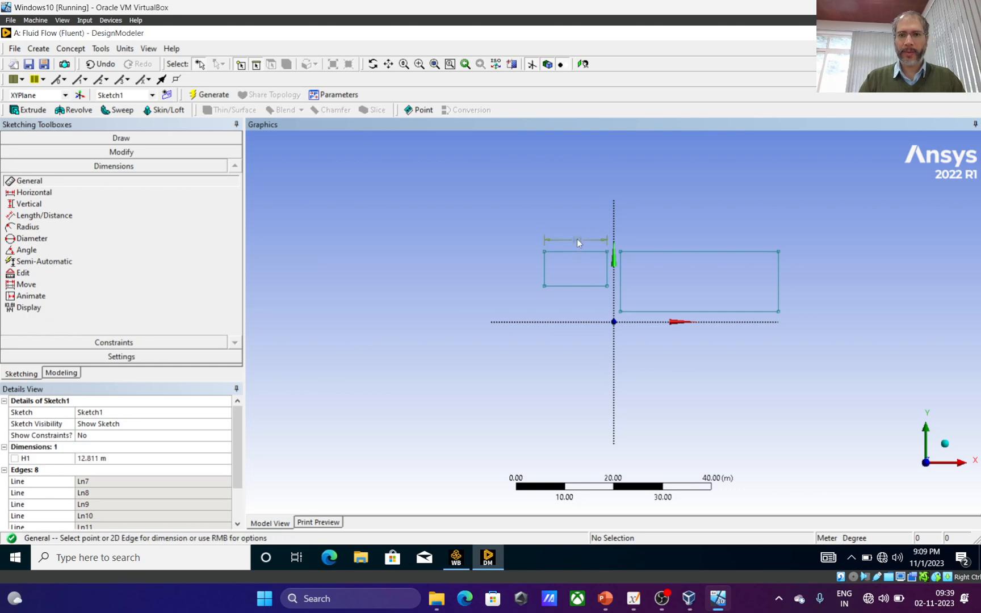
left_click(544, 266)
left_click(534, 266)
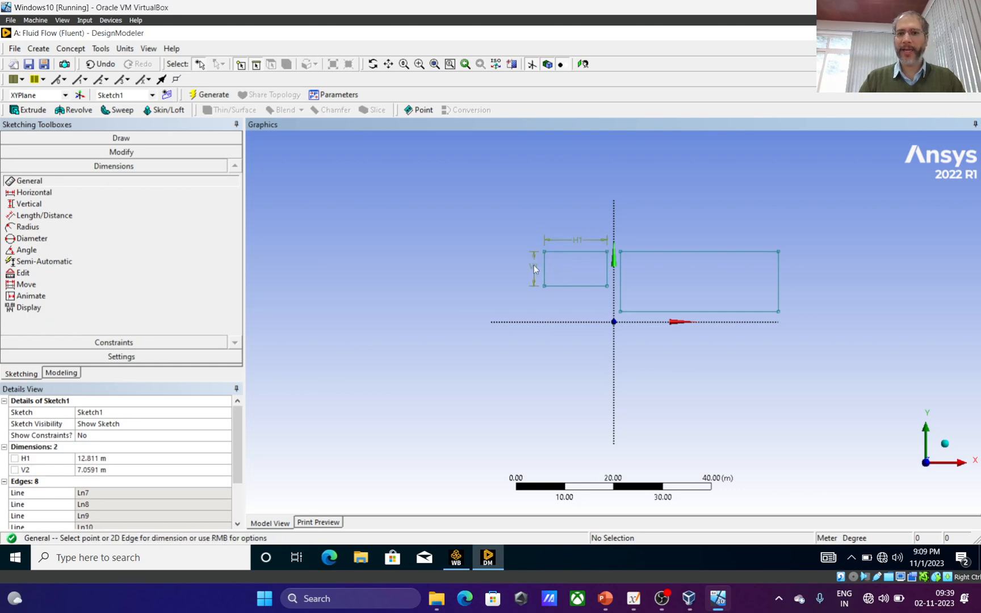
Dimension the length and height of the larger rectangle right of the vertical axis
left_click(689, 251)
left_click(687, 243)
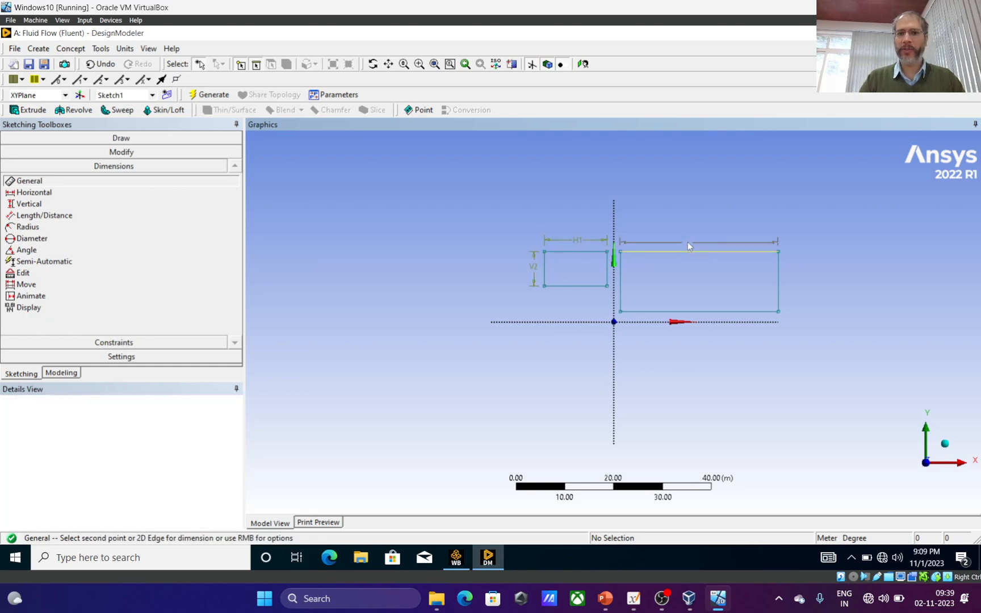
left_click(779, 285)
left_click(793, 287)
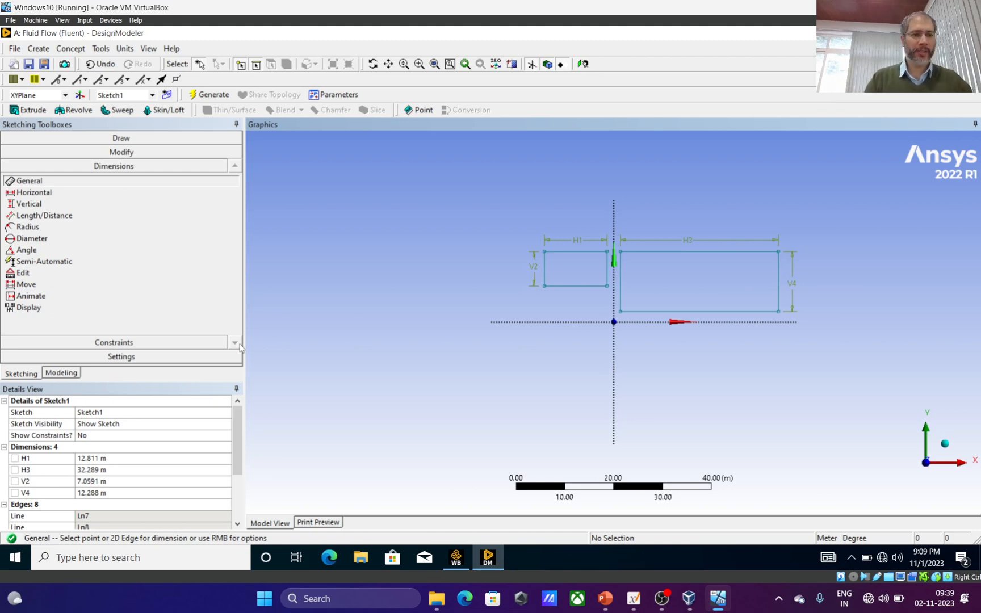
Set the smaller rectangle's height dimension V2 to 1 m
left_click(102, 482)
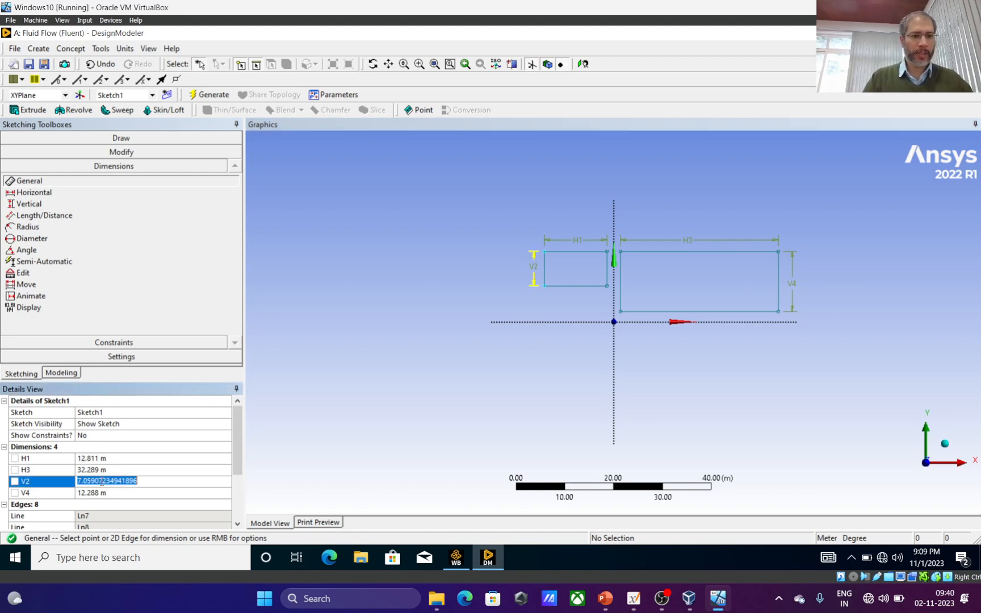
type("1")
key("Return")
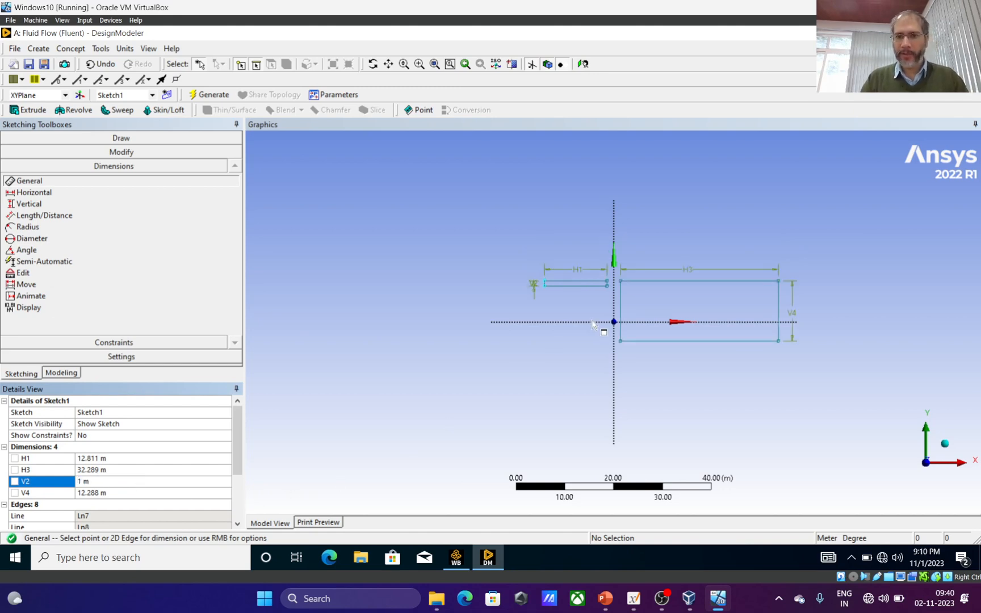
left_click(618, 303)
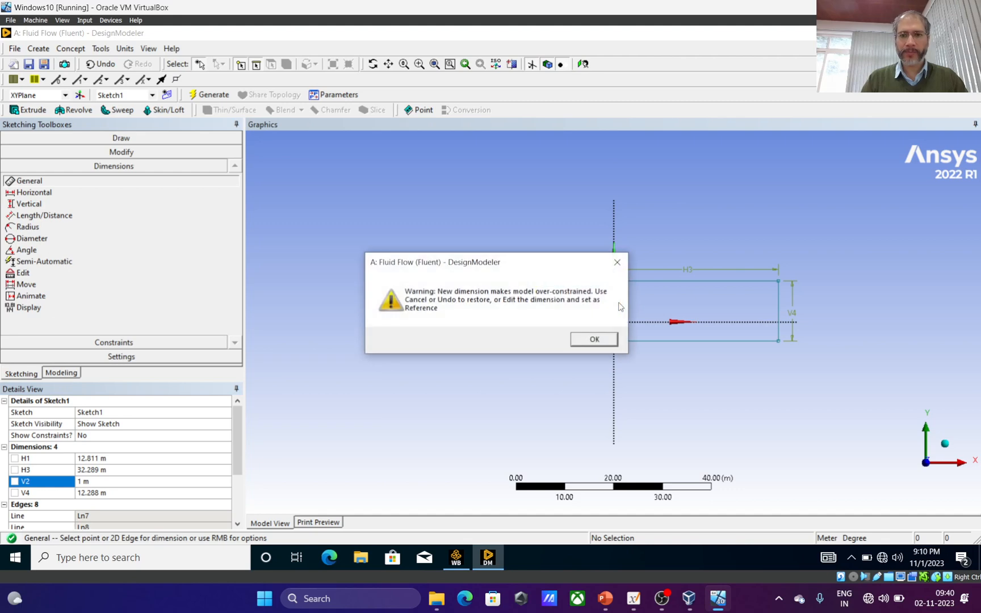
left_click(594, 339)
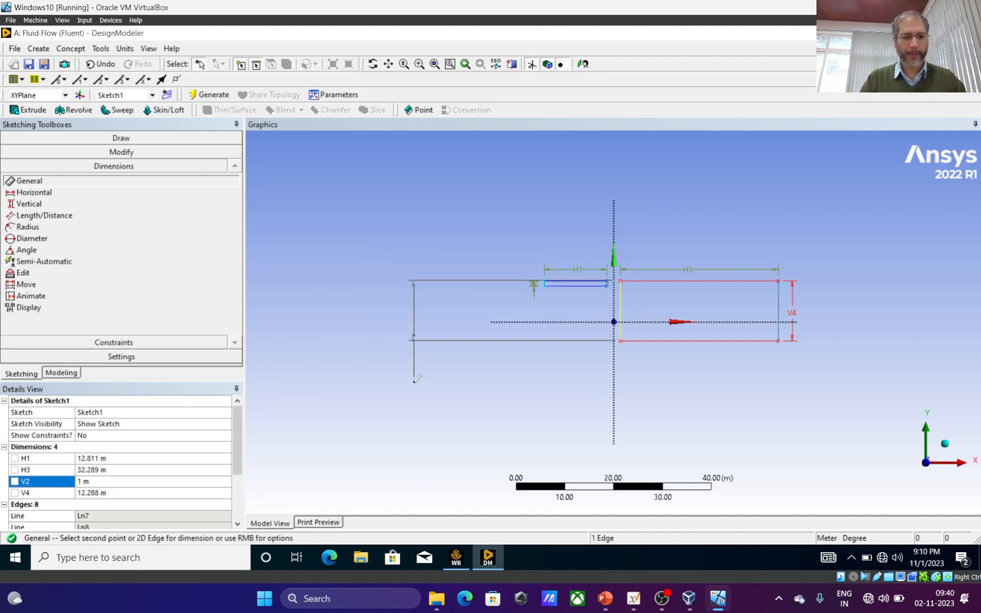
left_click(102, 492)
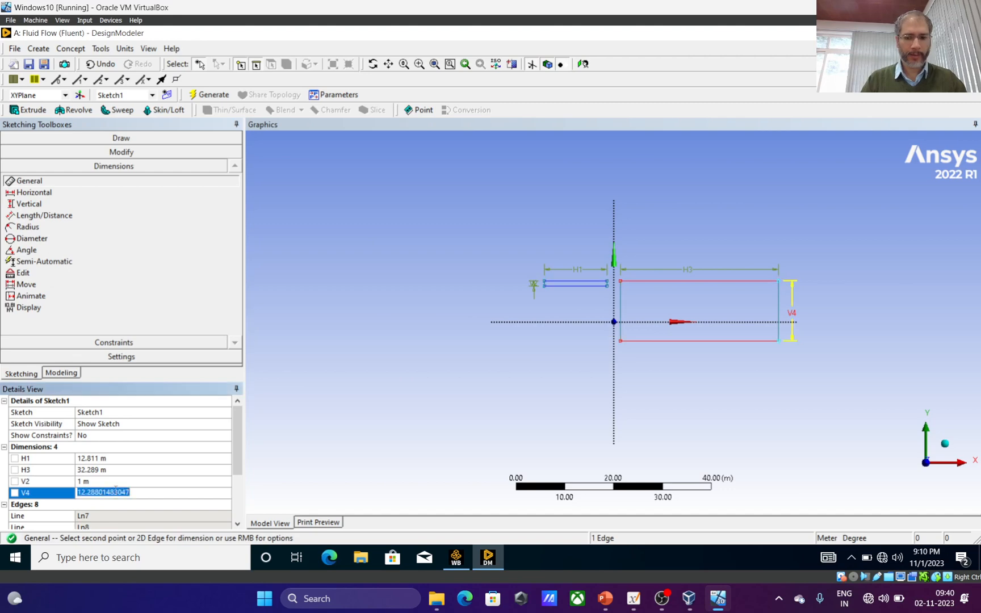
key("Return")
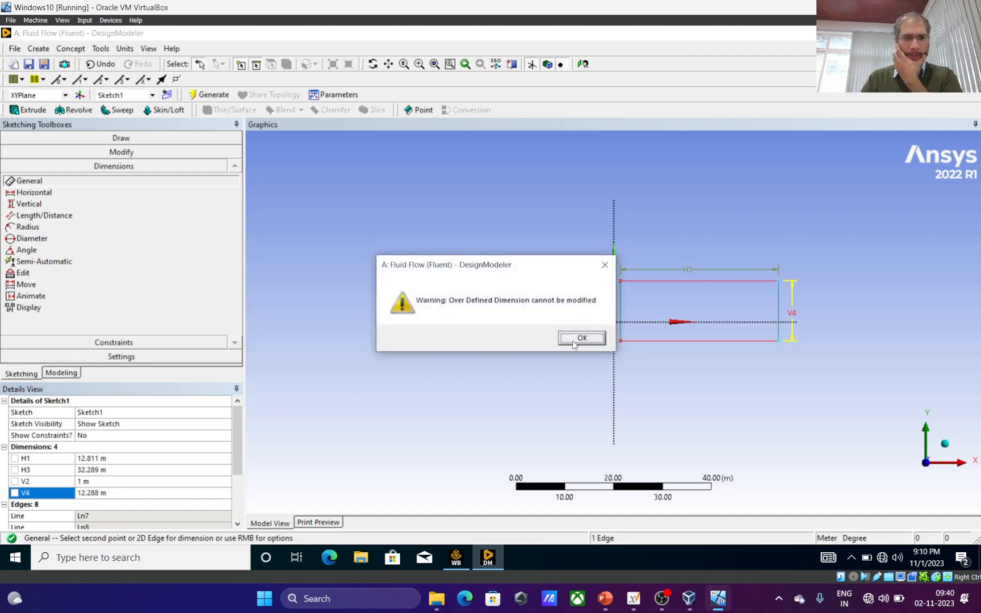
left_click(579, 338)
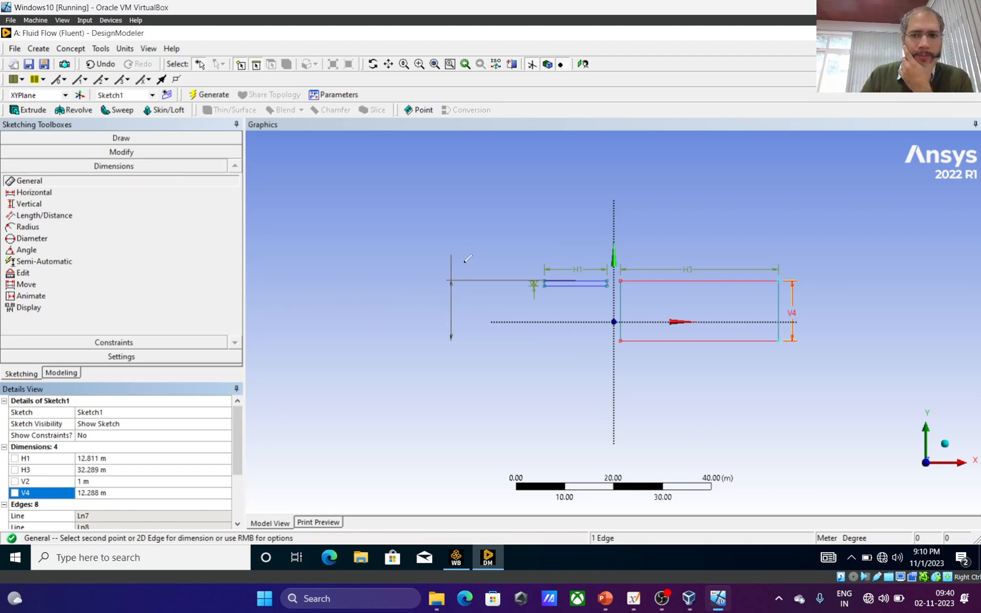
right_click(798, 312)
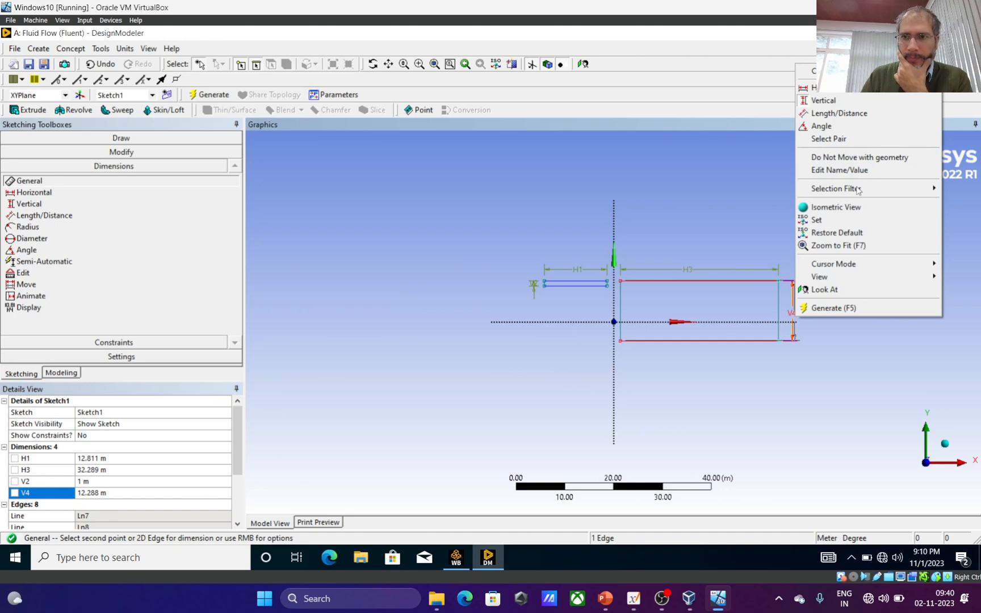
left_click(806, 71)
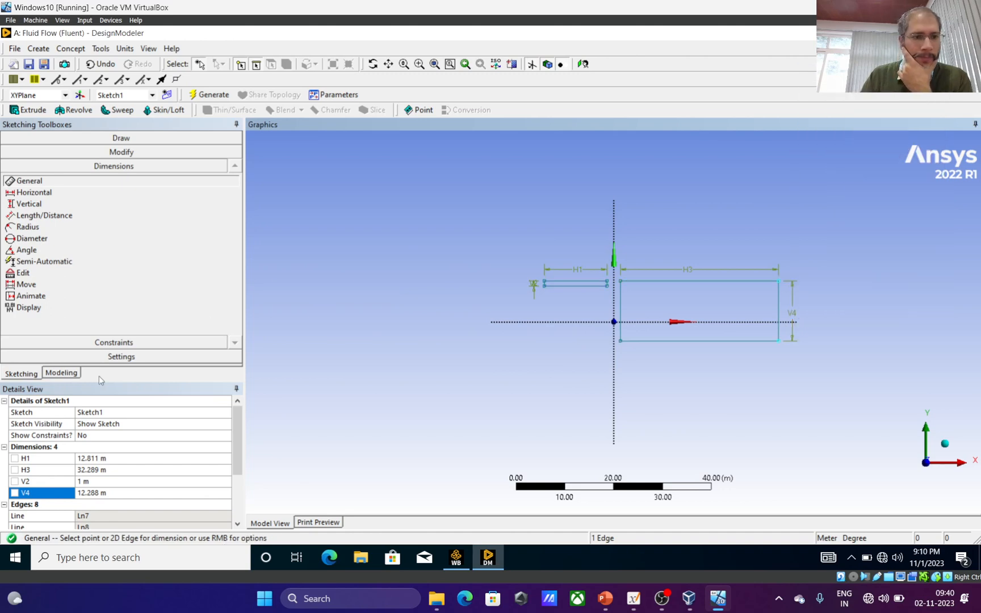
Set the larger rectangle's height V4 to 2 m and the smaller rectangle's length H1 to 2 m
left_click(96, 492)
type("2")
key("Return")
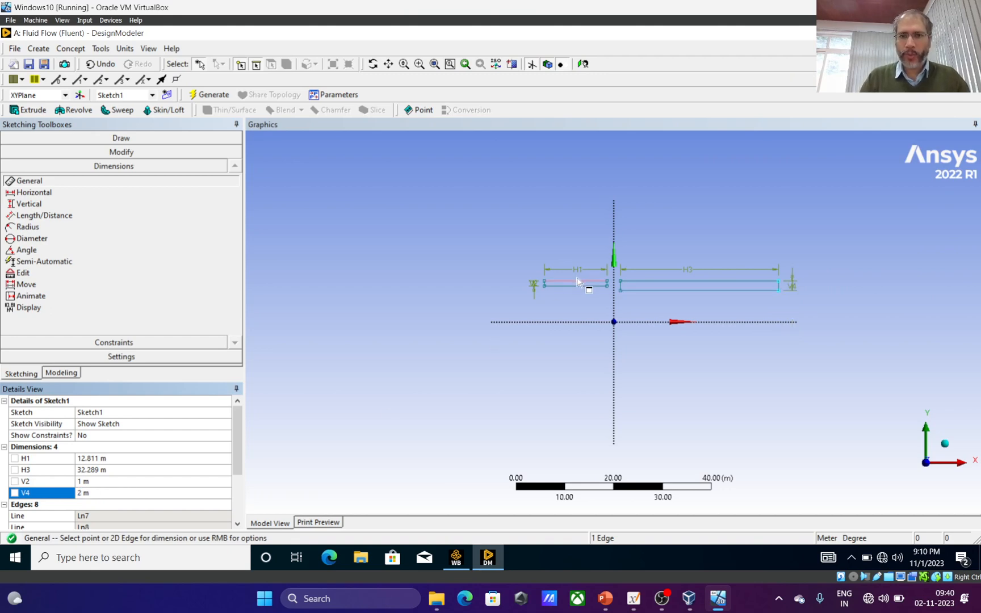
left_click(107, 461)
type("2")
key("Return")
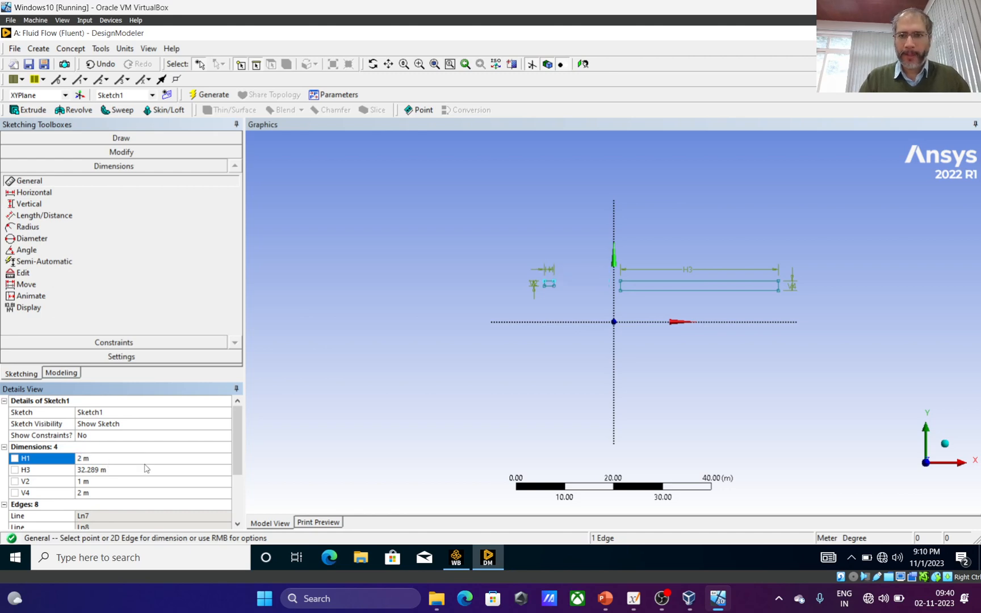
Set the larger rectangle's length dimension H3 to 10 m
left_click(100, 470)
type("10")
key("Return")
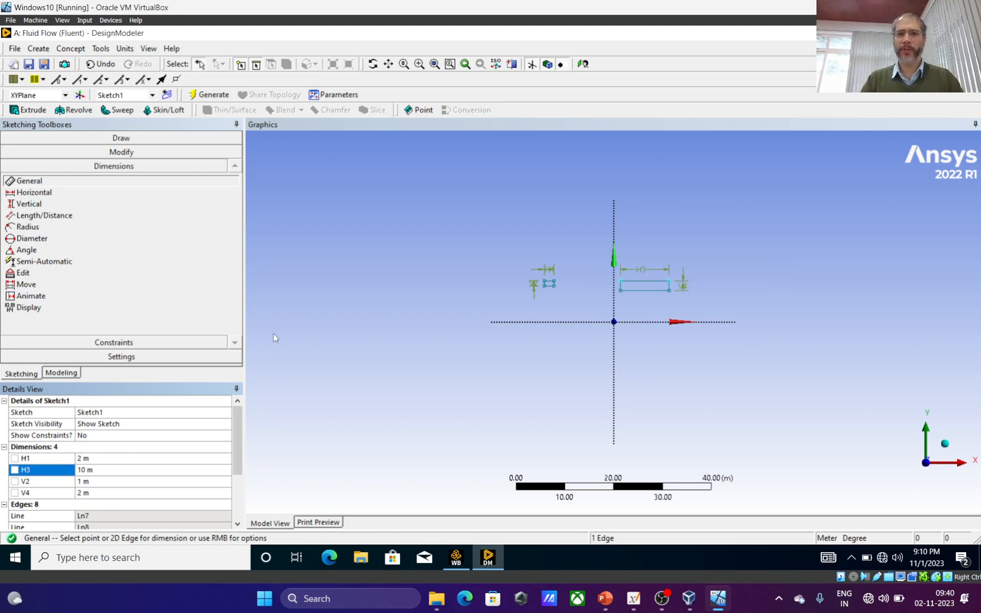
left_click(435, 65)
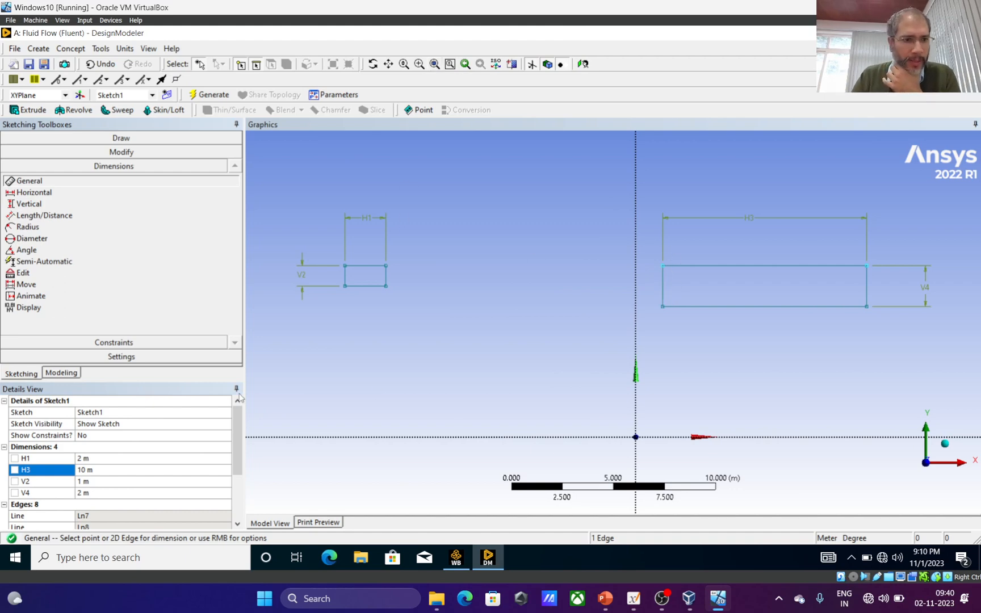
Make the larger rectangle's bottom edge coincident with the X axis and its left edge coincident with the Y axis
left_click(126, 343)
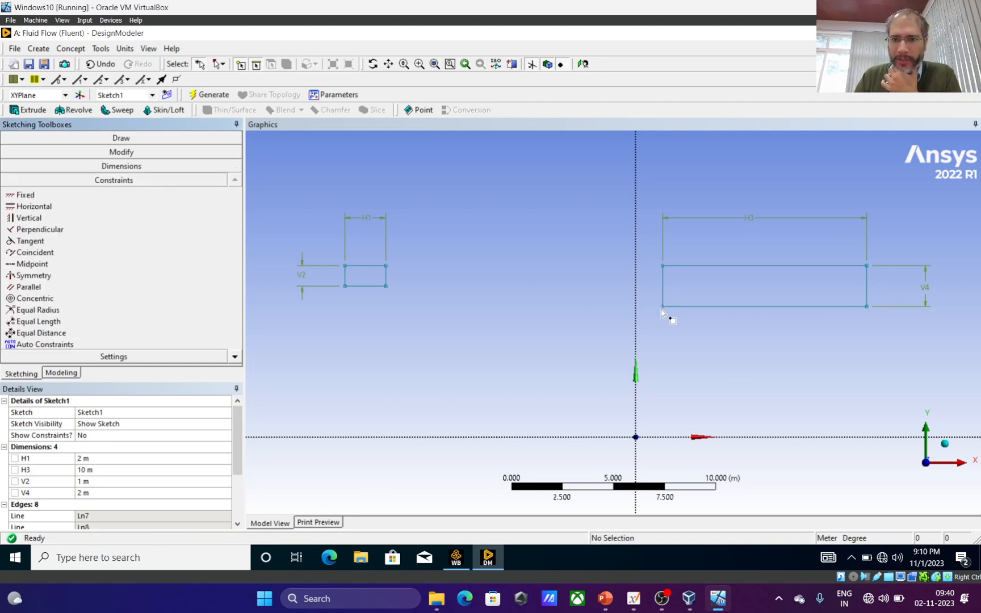
left_click(681, 307)
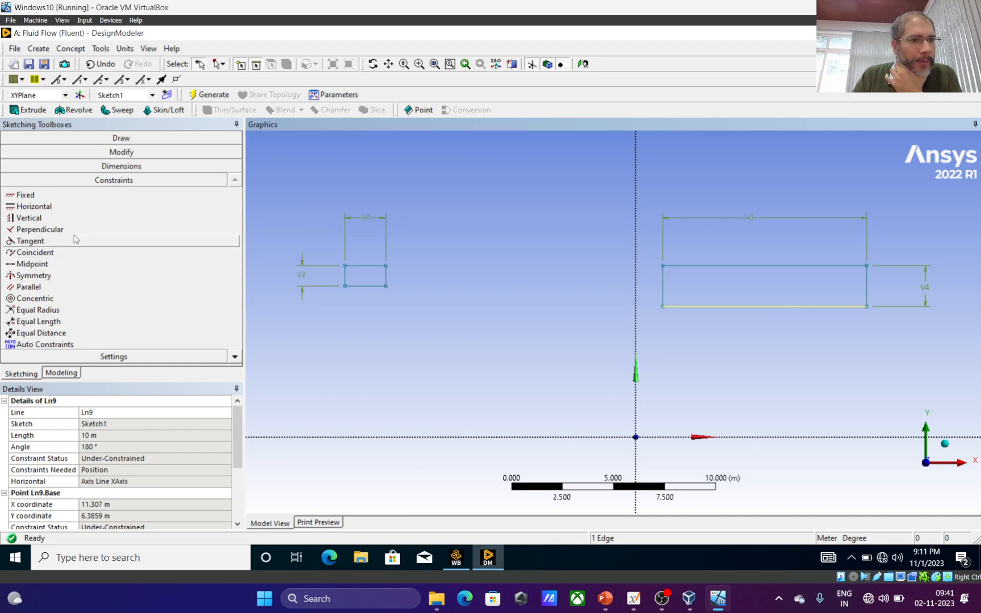
left_click(71, 253)
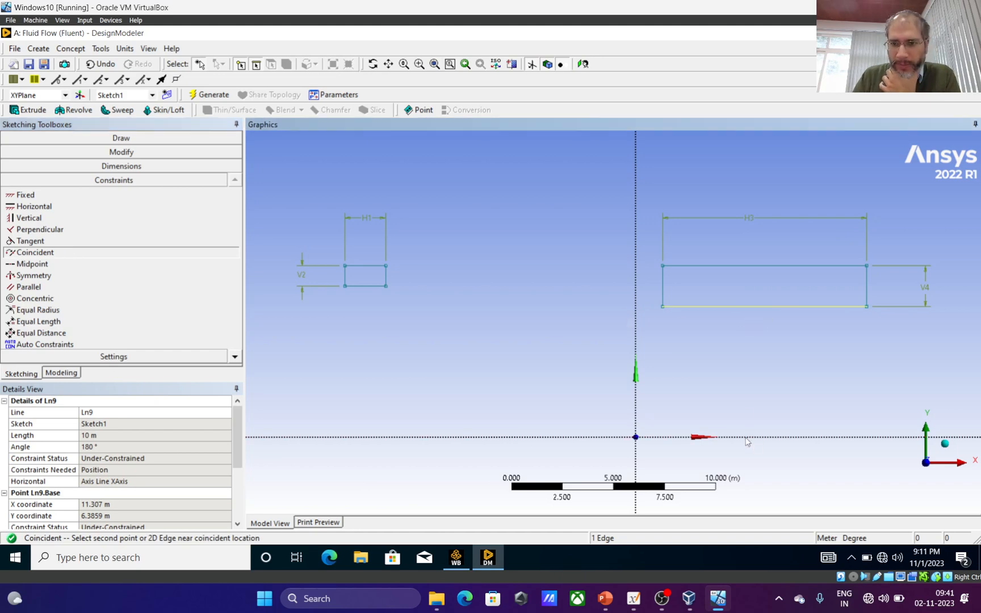
left_click(747, 312)
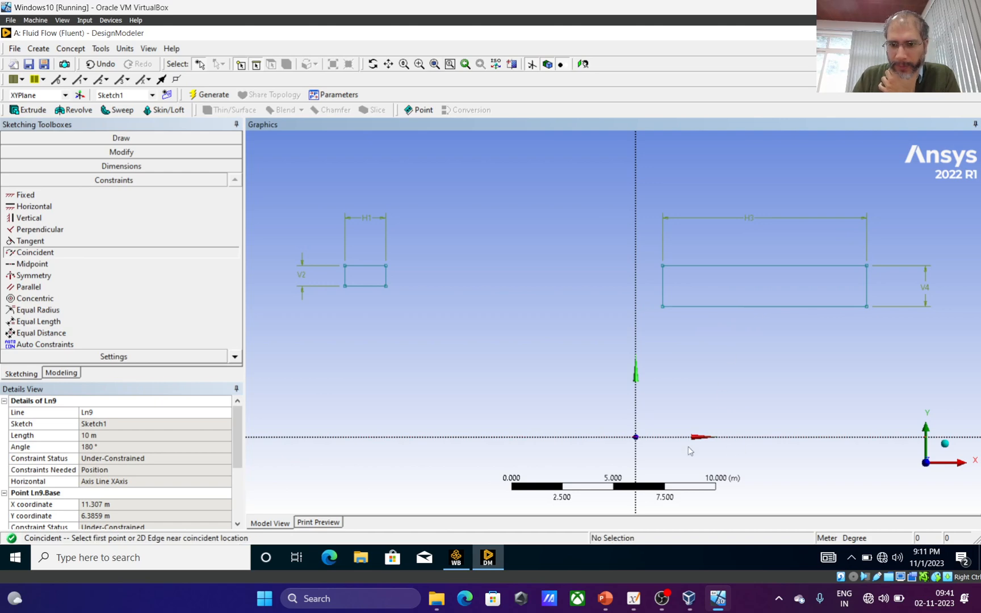
left_click(645, 437)
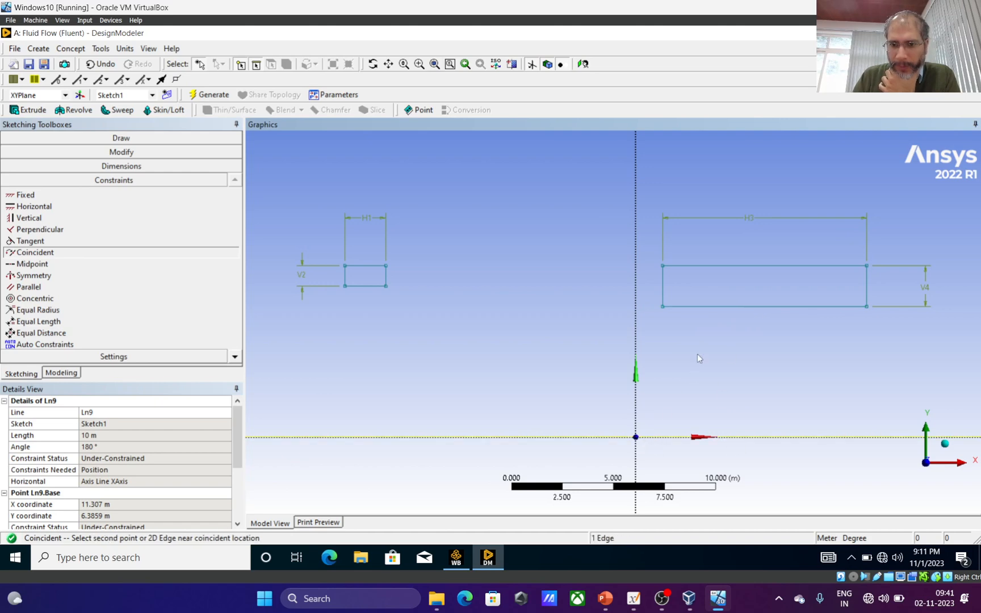
left_click(727, 306)
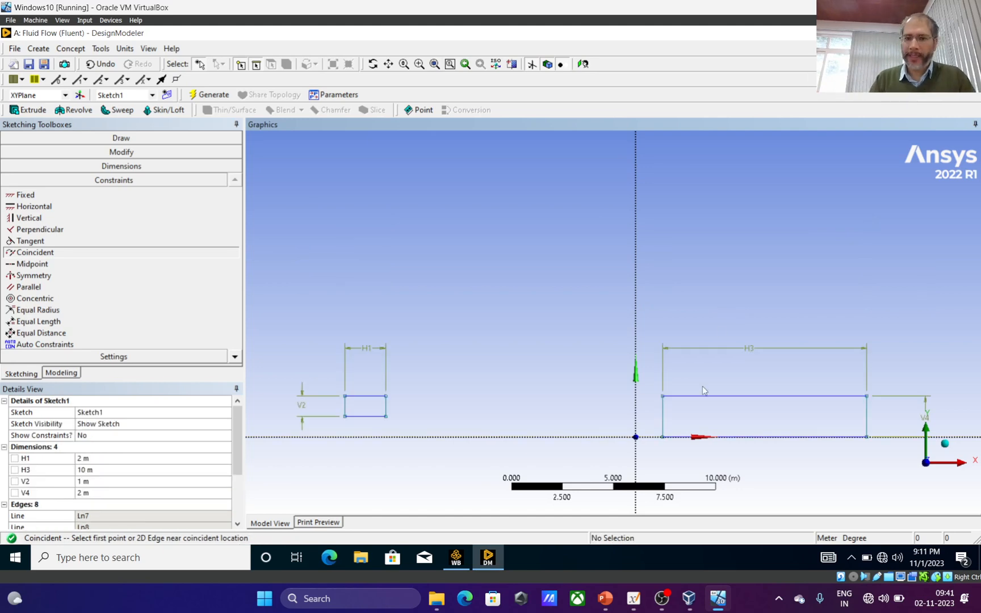
left_click(662, 428)
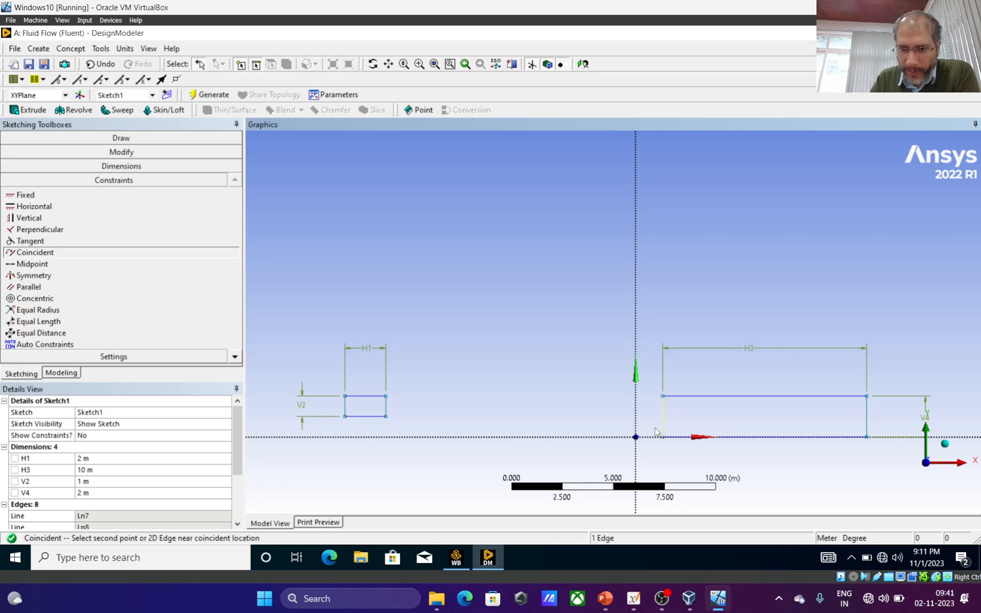
left_click(637, 427)
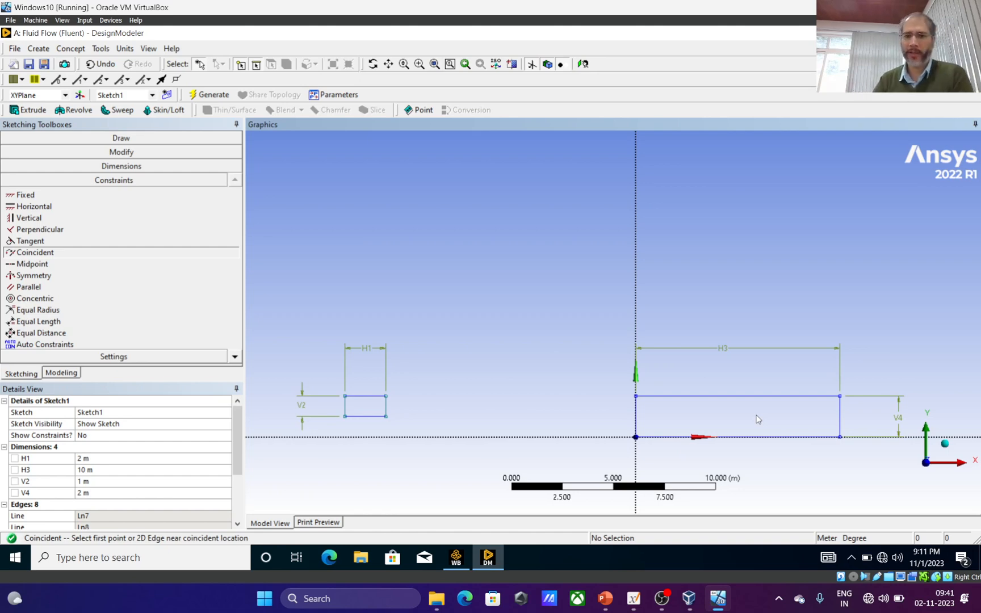
Make the smaller rectangle's upper-right corner coincident with the larger rectangle's upper-left corner
left_click(387, 397)
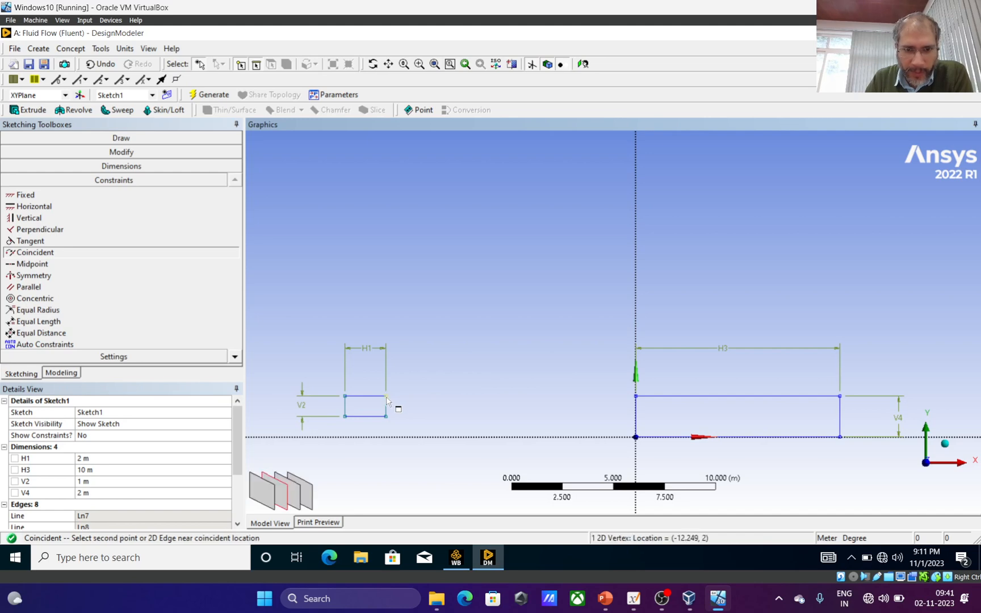
left_click(636, 396)
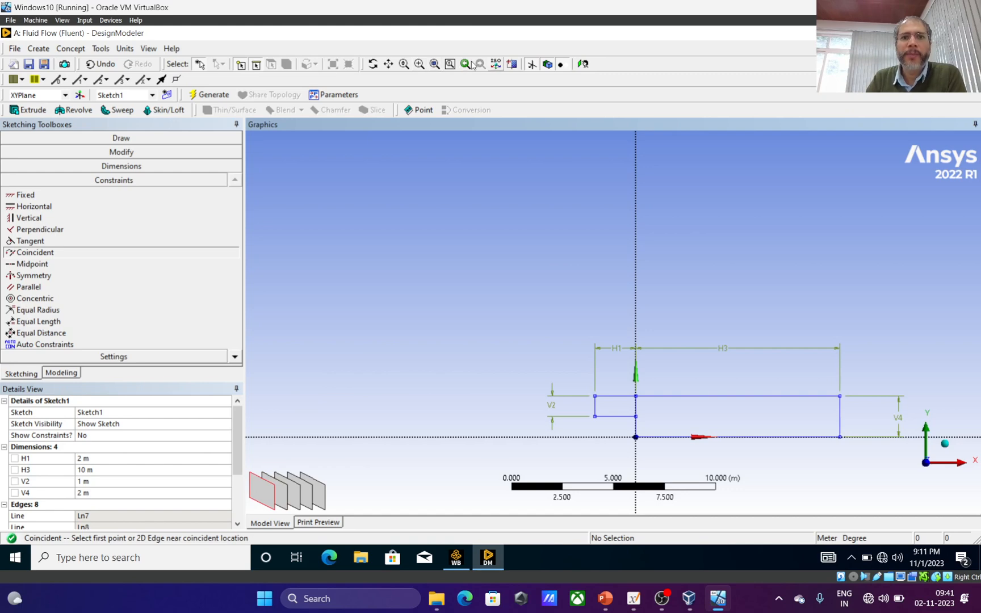
left_click(436, 65)
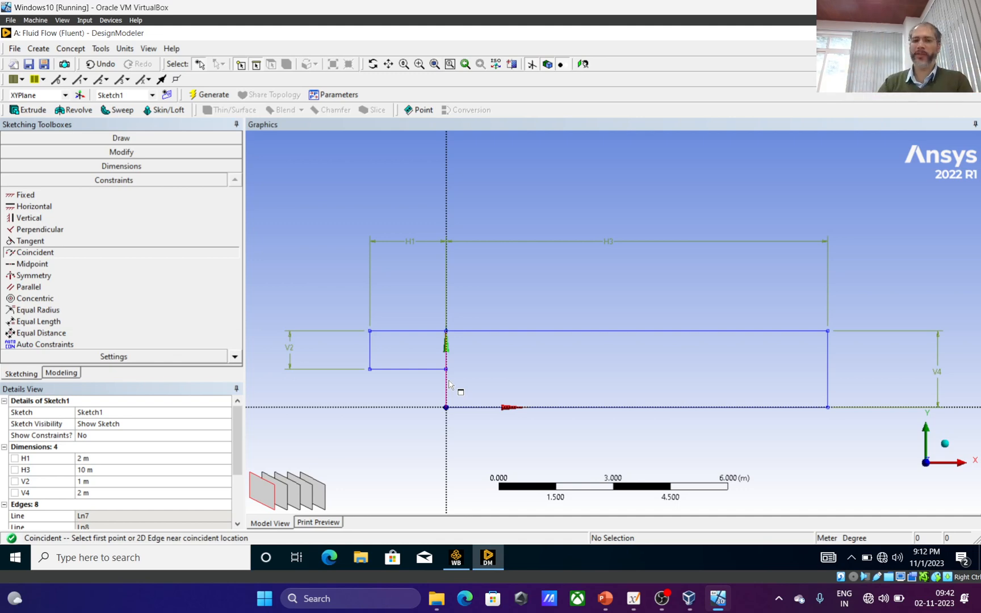
Delete the smaller rectangle's right edge lying on the vertical axis
left_click(136, 152)
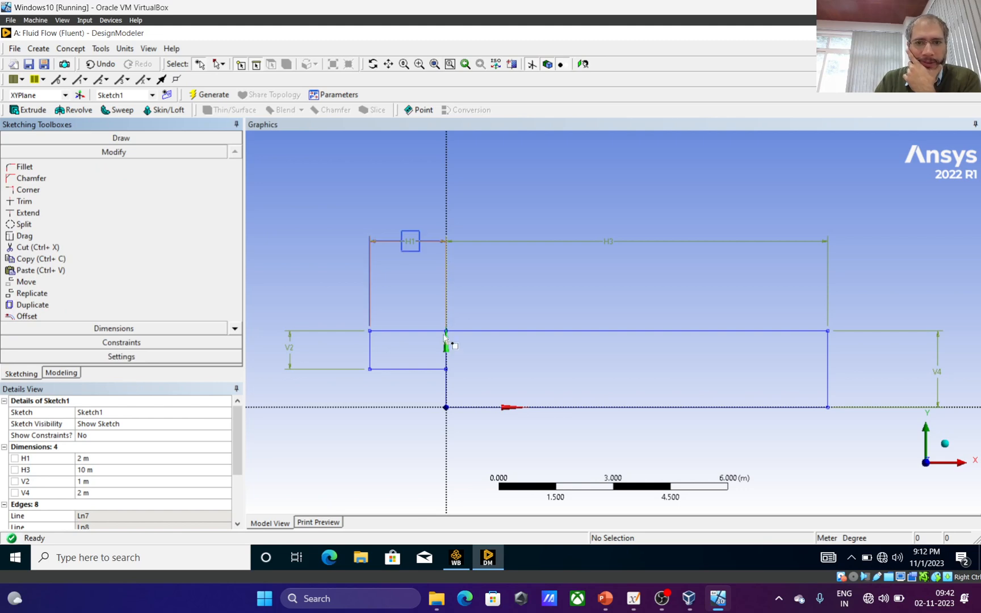
left_click(448, 362)
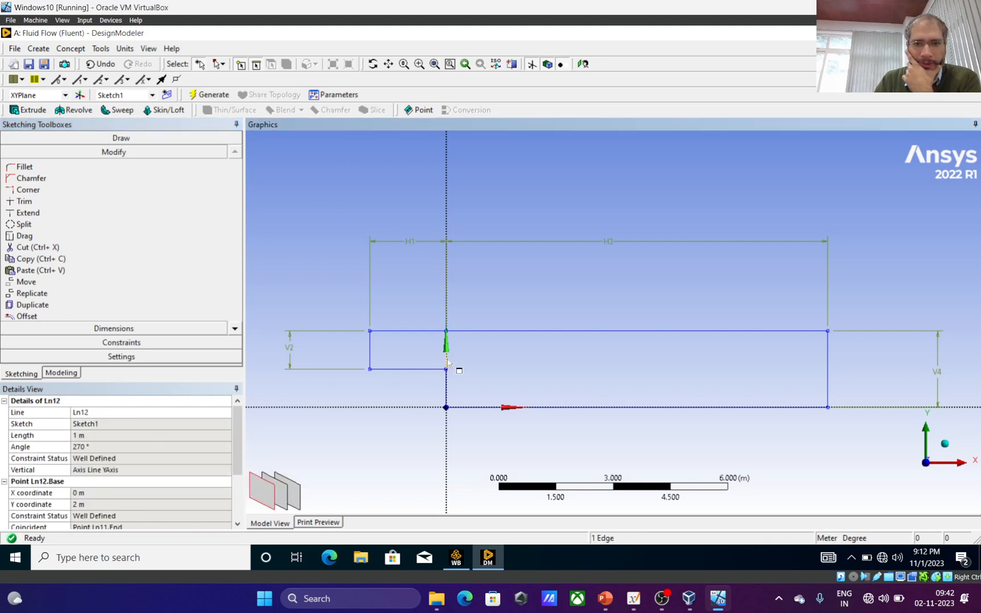
left_click(512, 359)
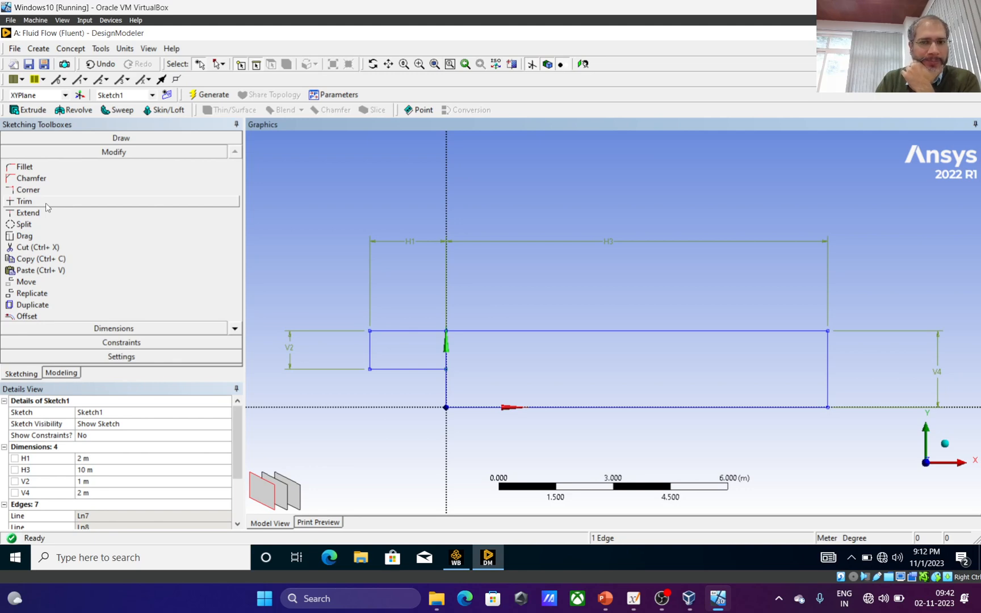
Trim away the upper part of the larger rectangle's left edge where it borders the smaller rectangle
left_click(447, 391)
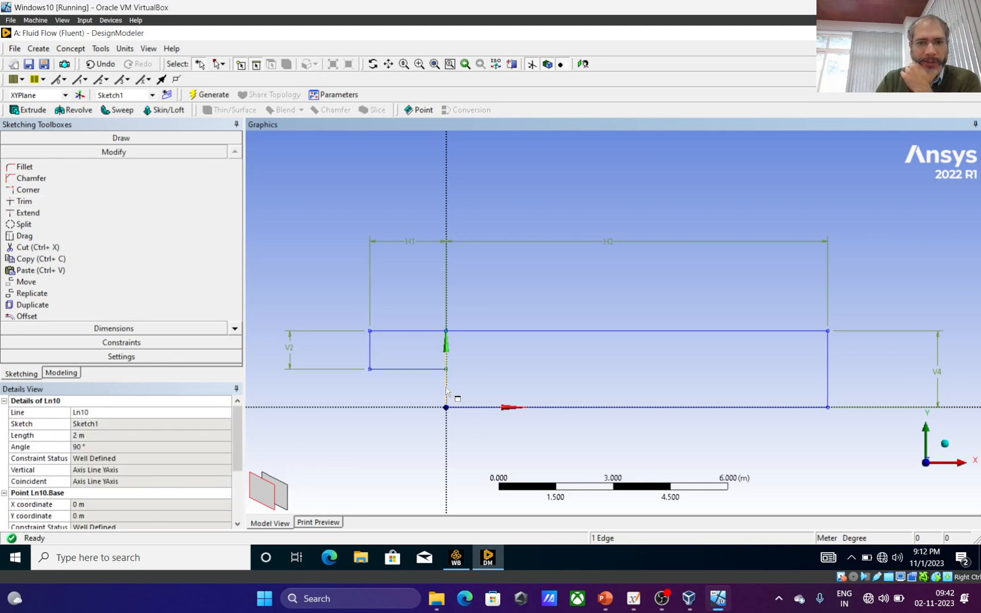
left_click(34, 204)
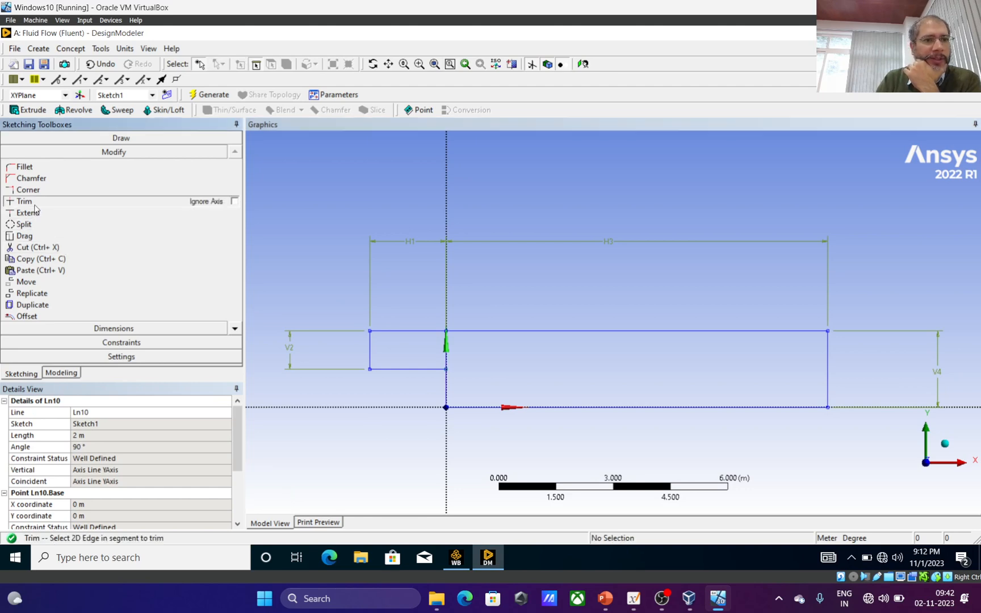
left_click(438, 368)
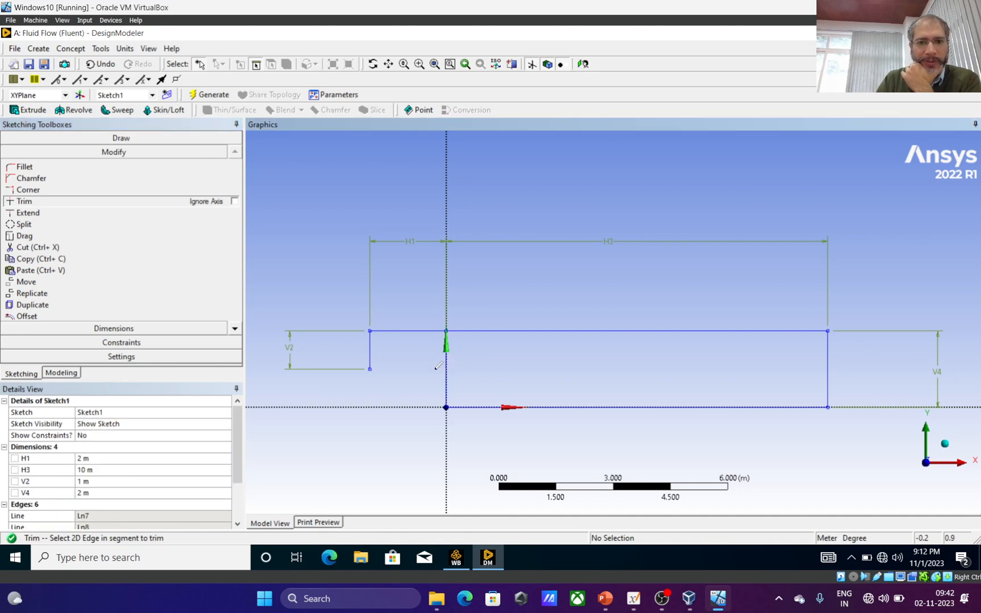
key("ctrl+z")
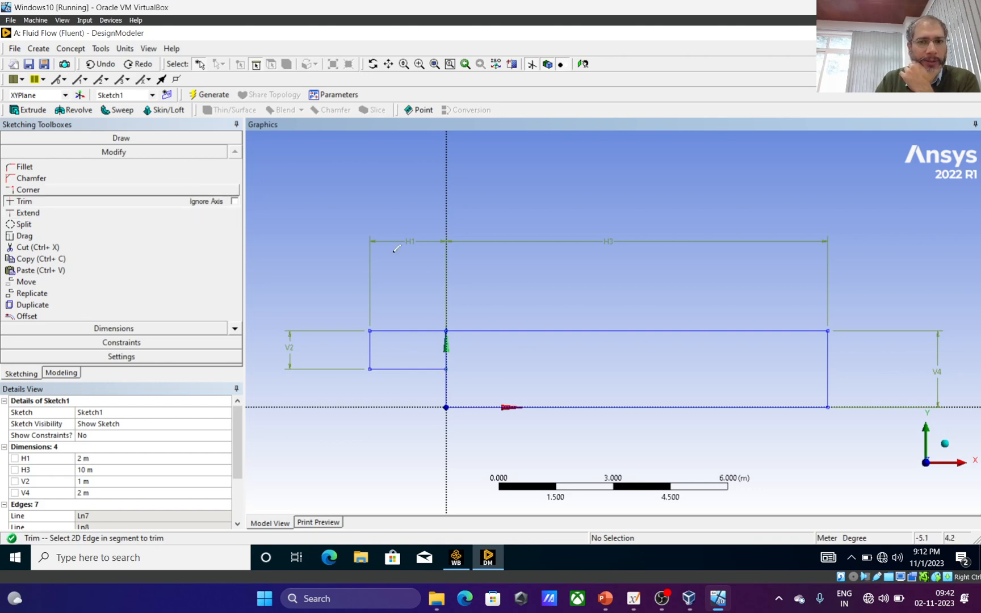
left_click(449, 354)
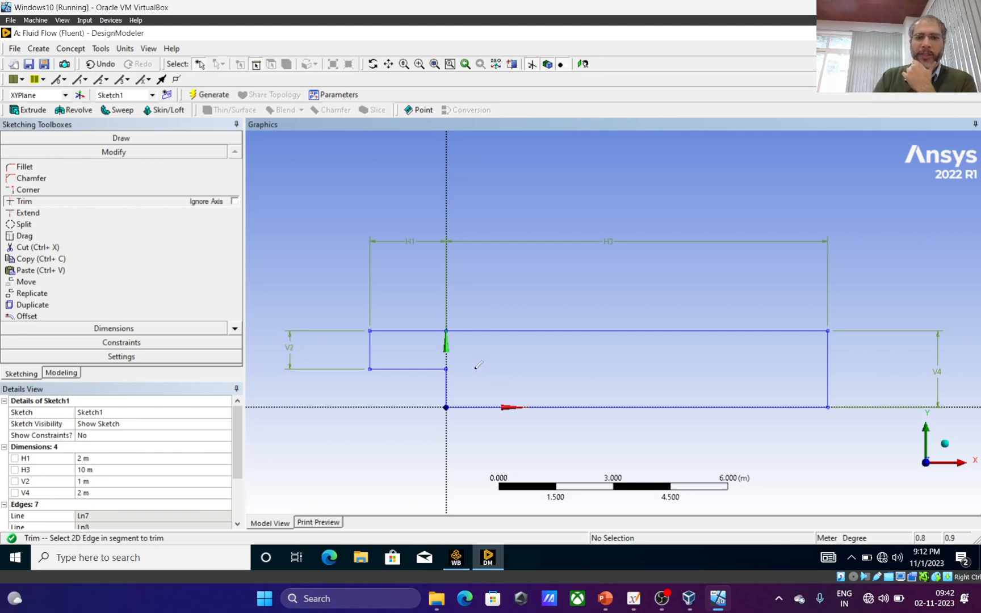
Hide the plane axes and inspect the junction between the two rectangles for leftover edges
left_click(420, 66)
mouse_move(403, 311)
left_mouse_down()
mouse_move(499, 377)
mouse_move(505, 399)
left_mouse_up()
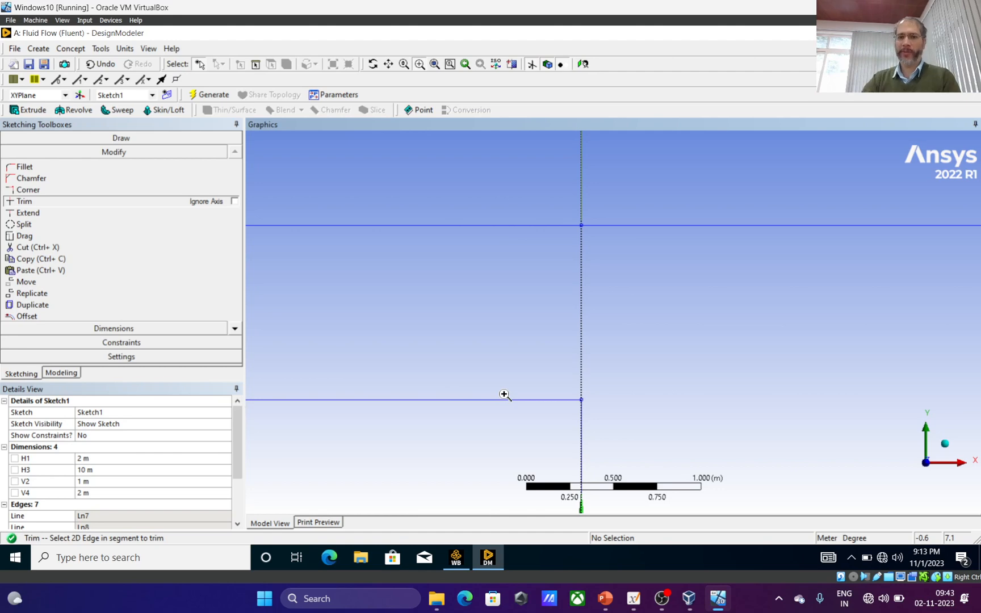
left_click(532, 67)
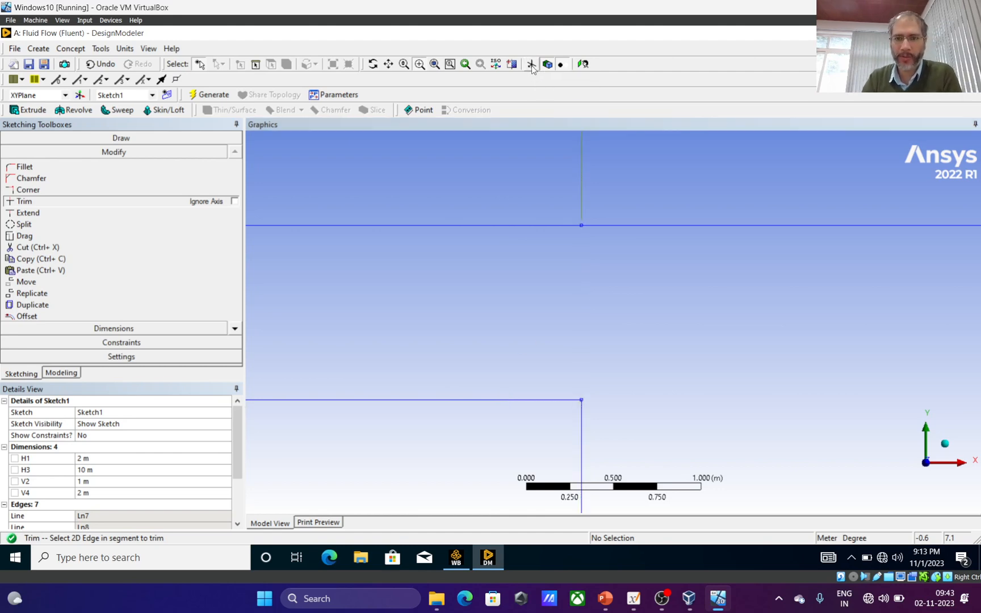
left_click(435, 67)
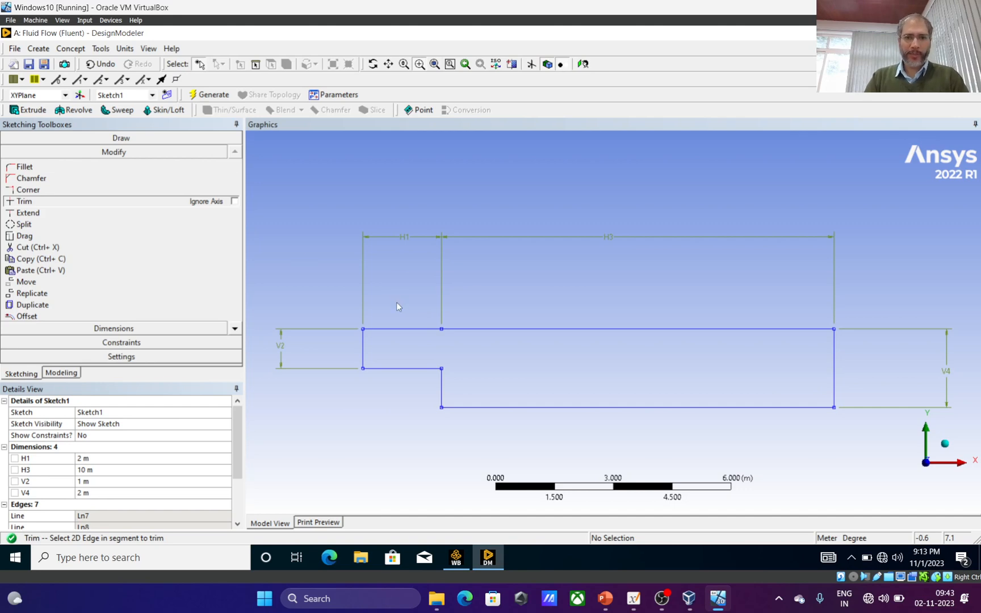
key("alt+Tab")
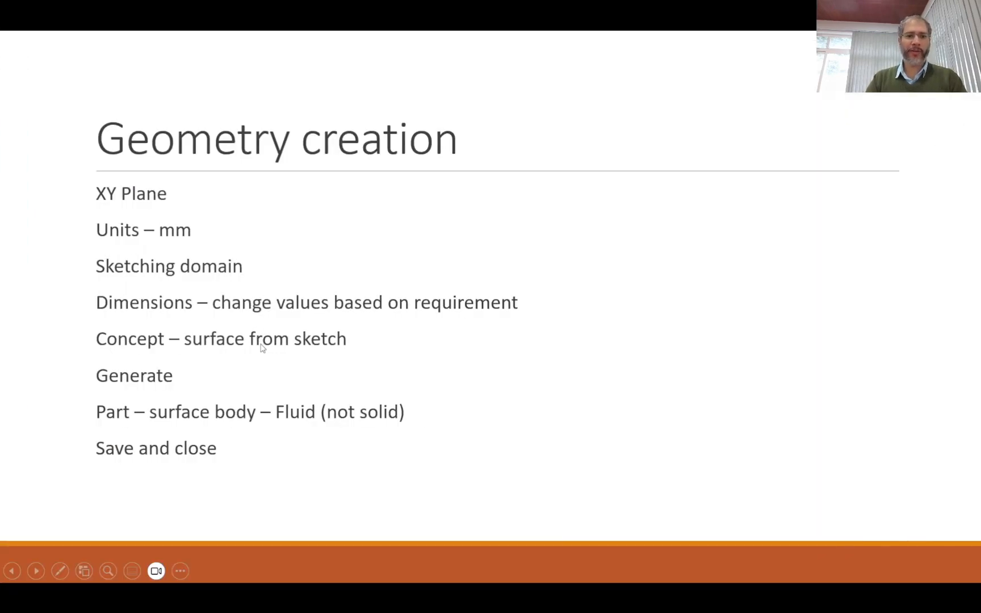
key("alt+Tab")
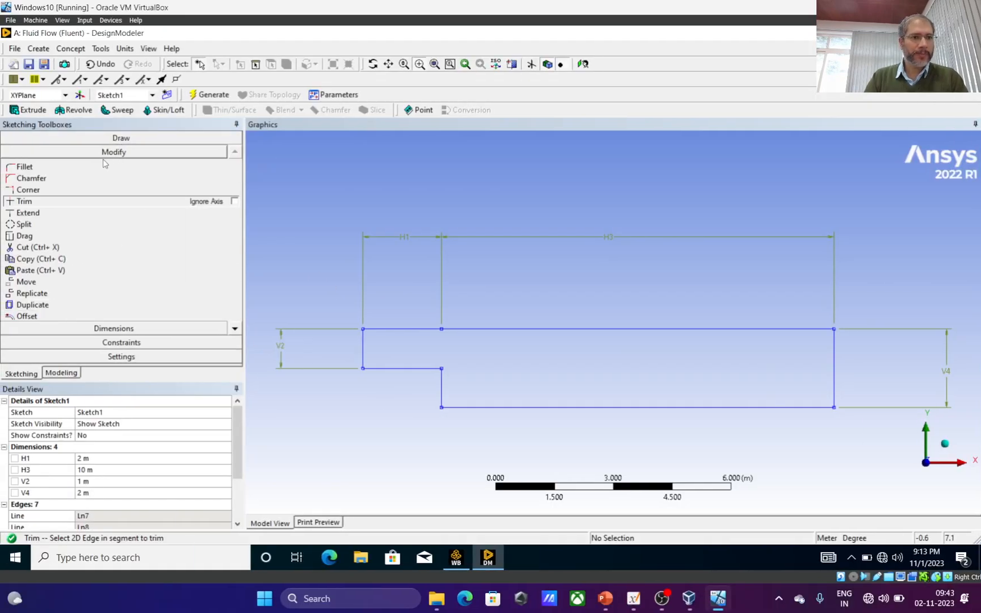
Create a surface from Sketch1 with the Add Material operation and generate it
left_click(61, 373)
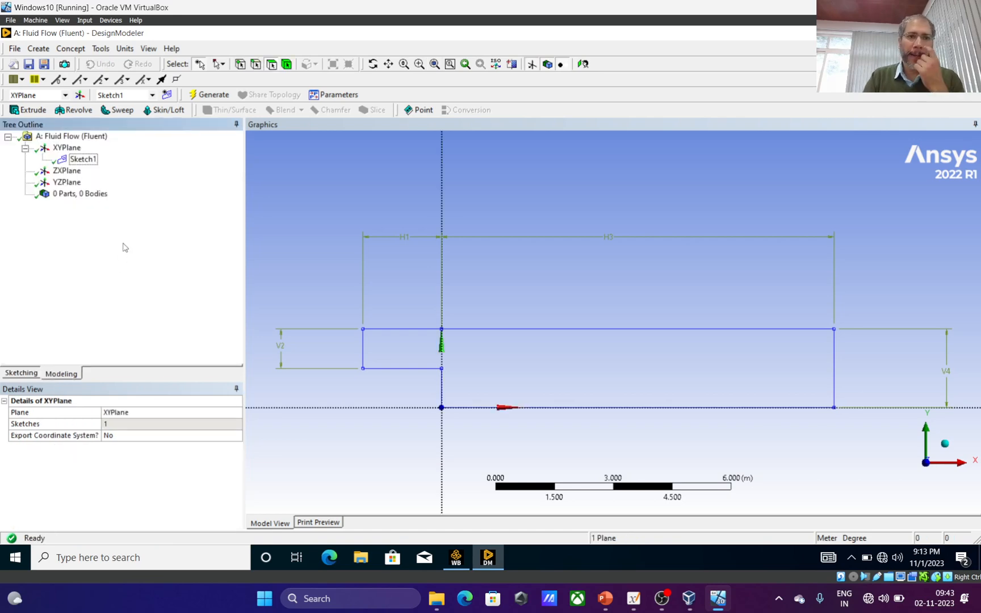
left_click(213, 97)
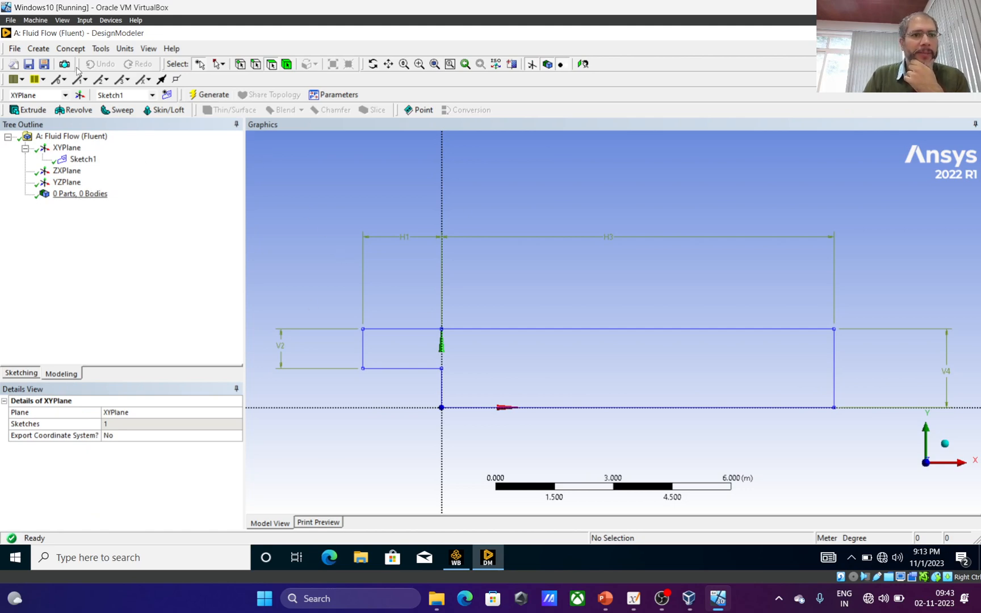
left_click(71, 50)
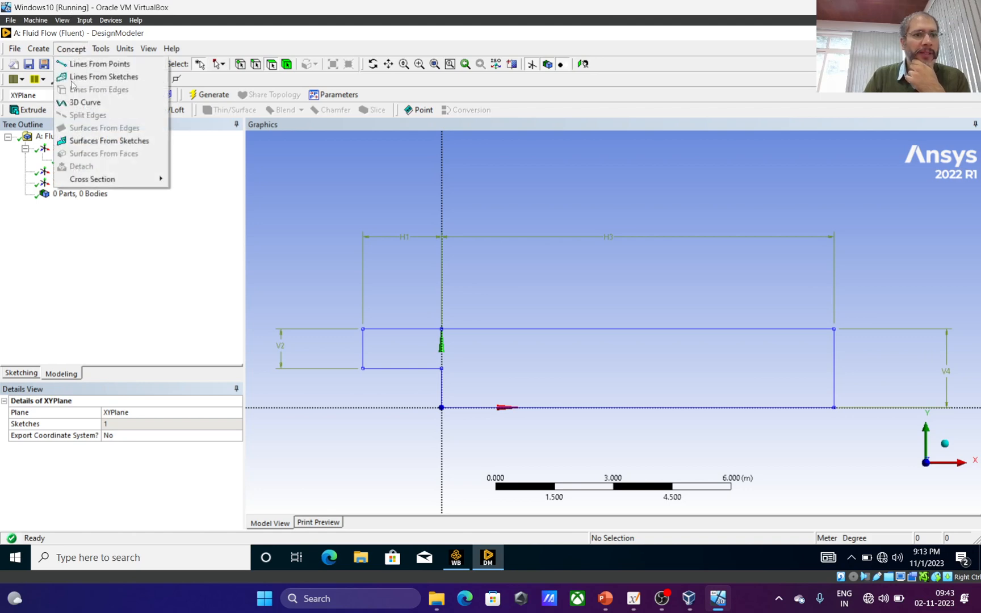
left_click(101, 140)
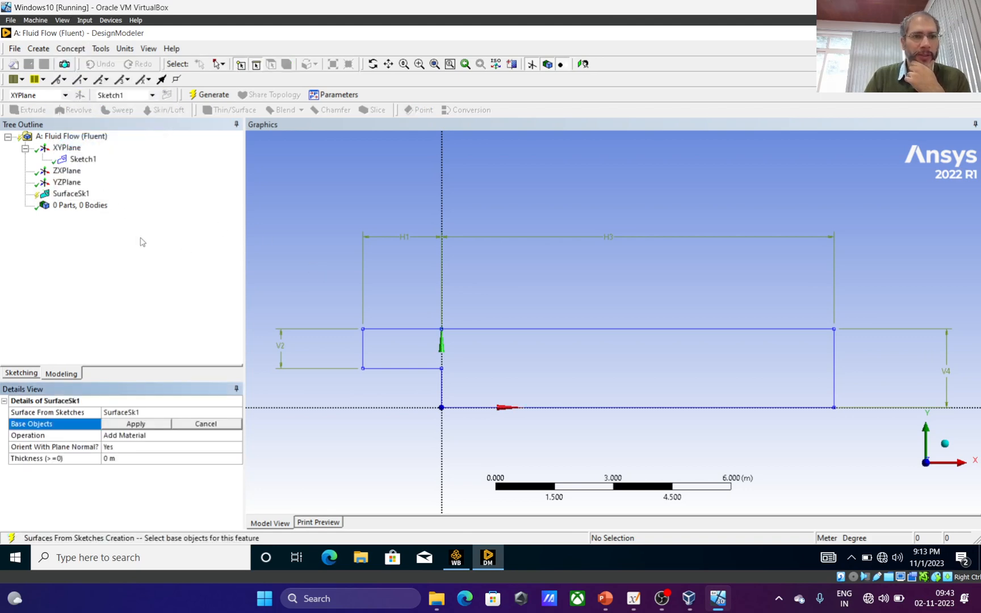
left_click(74, 161)
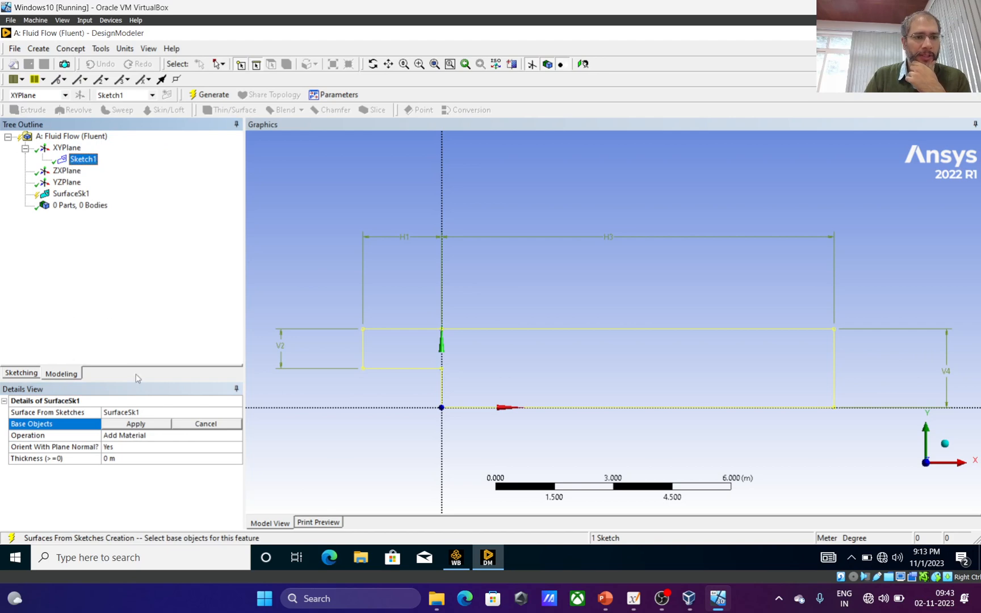
left_click(144, 426)
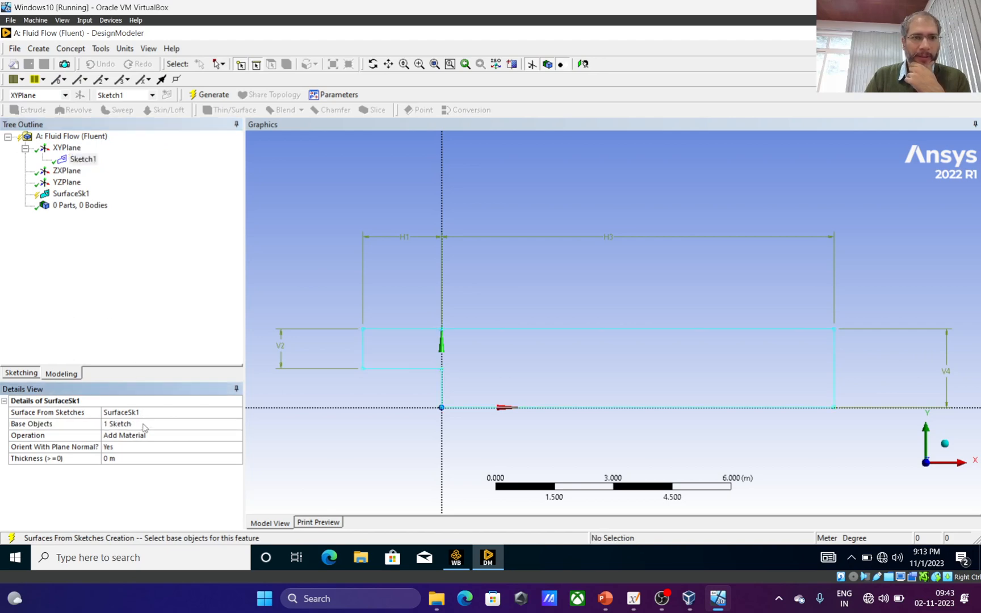
left_click(218, 100)
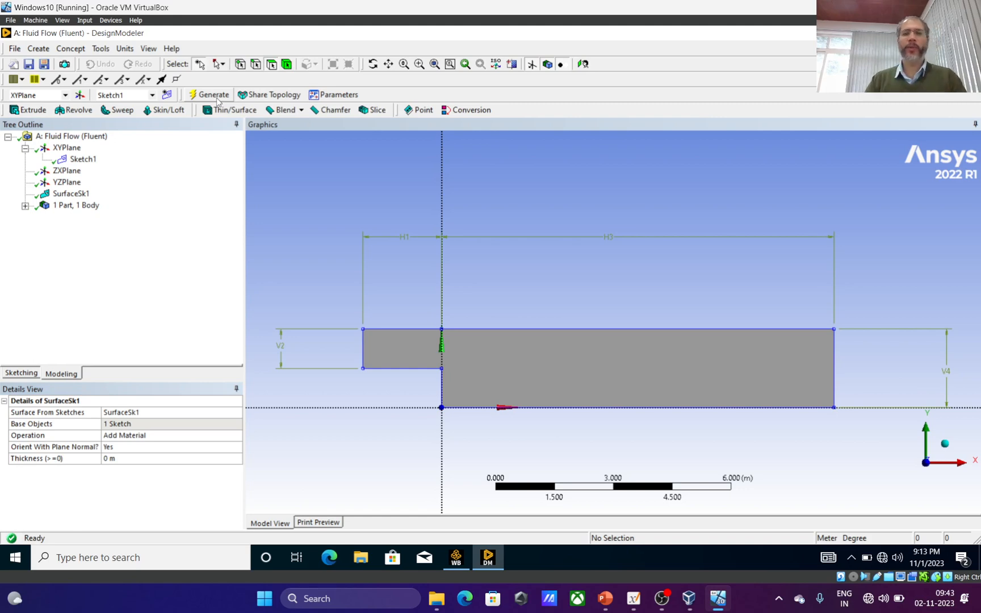
Change the surface body's Fluid/Solid property to Fluid under the part's single body
left_click(25, 206)
left_click(75, 217)
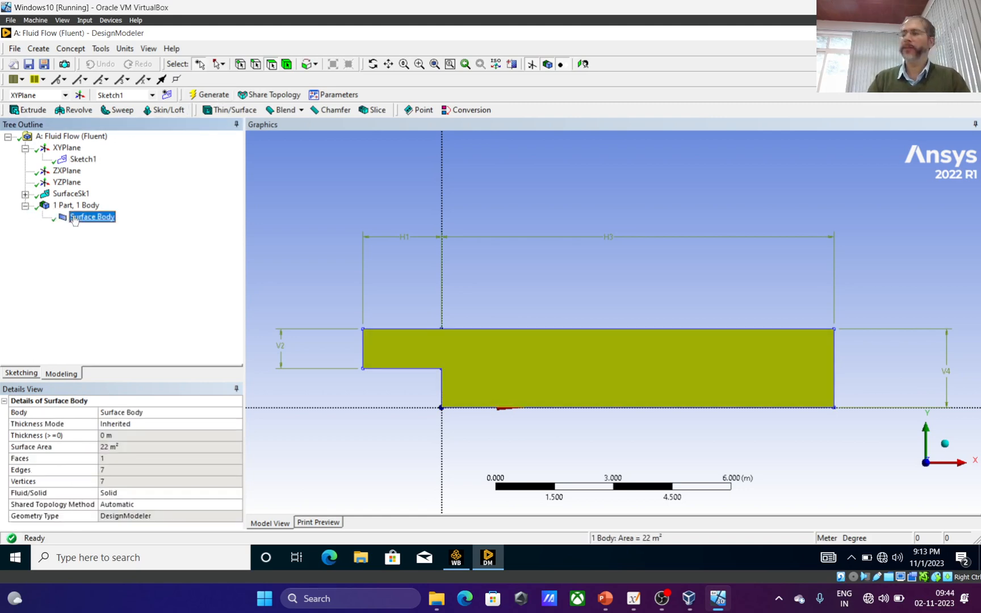
key("alt+Tab")
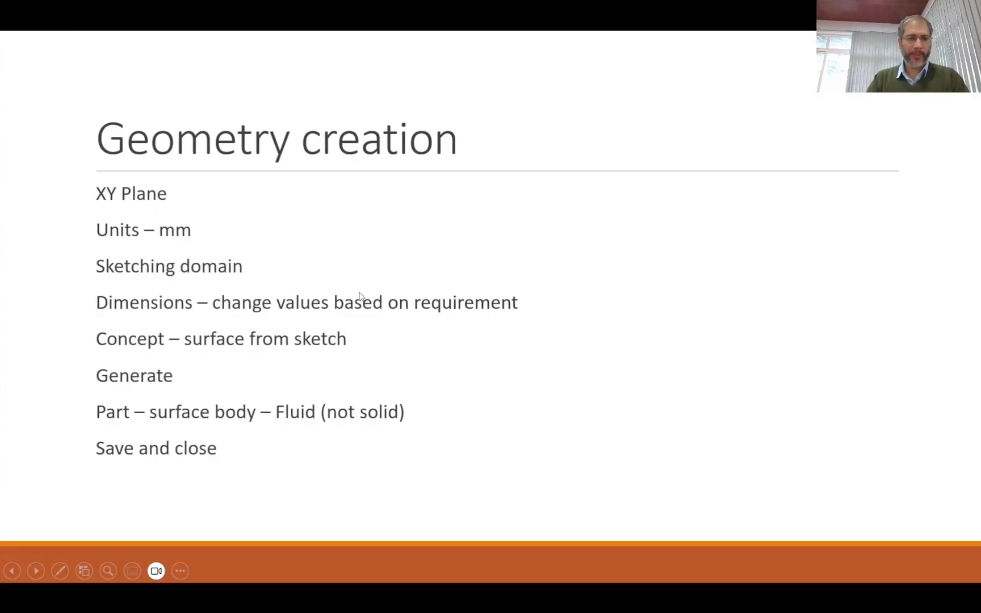
key("alt+Tab")
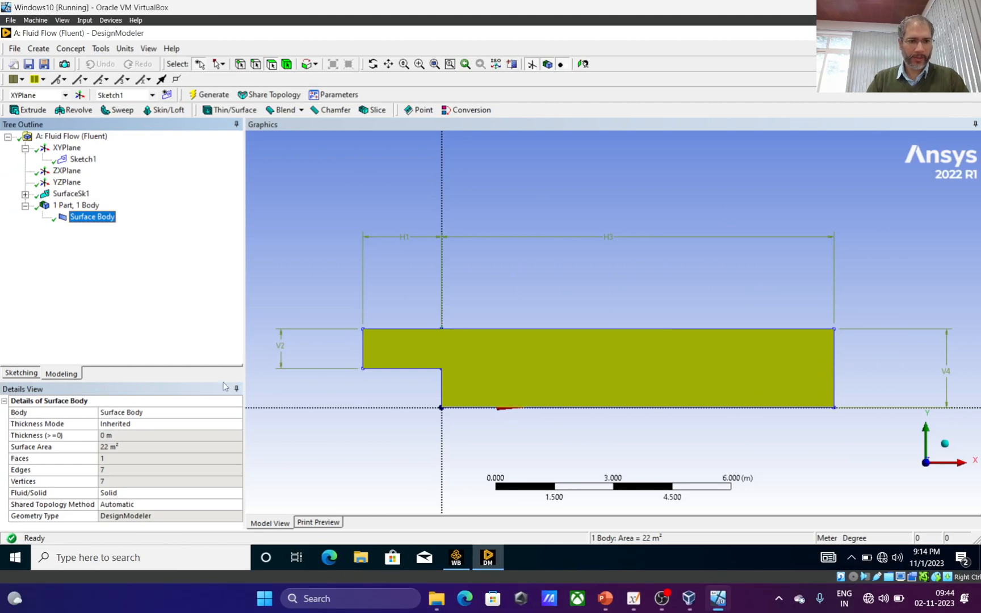
left_click(137, 495)
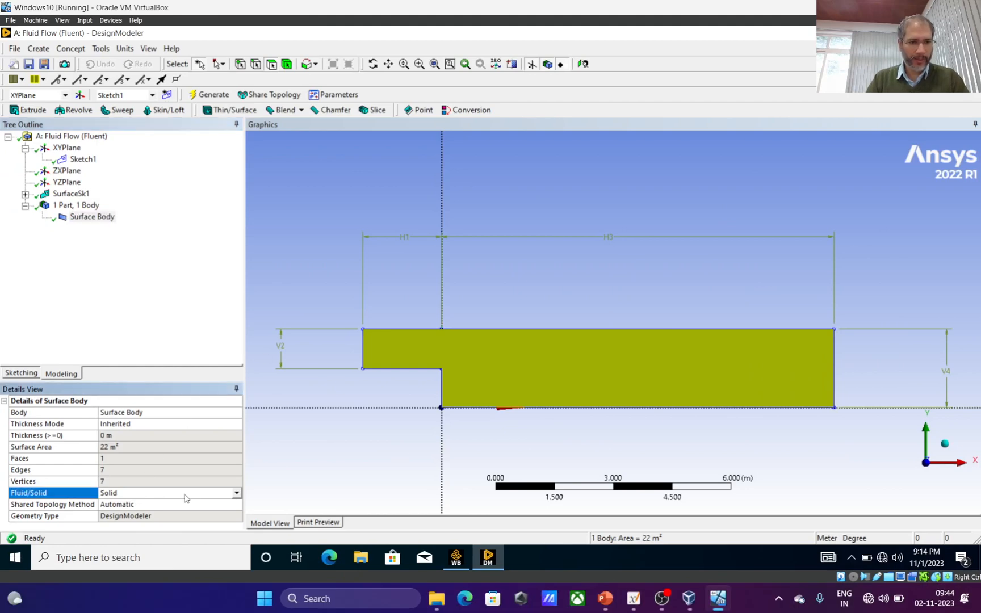
left_click(236, 492)
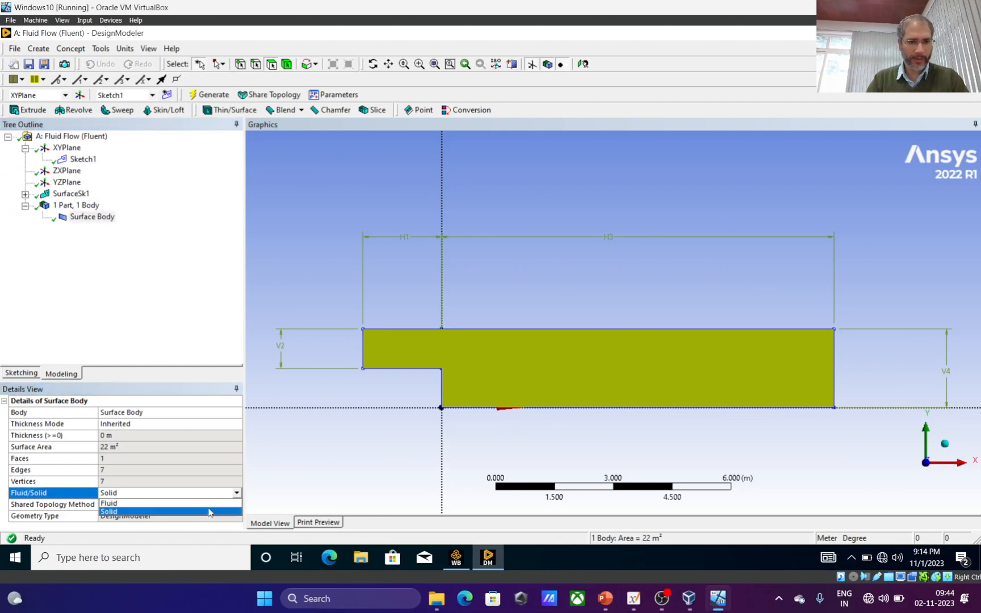
left_click(211, 511)
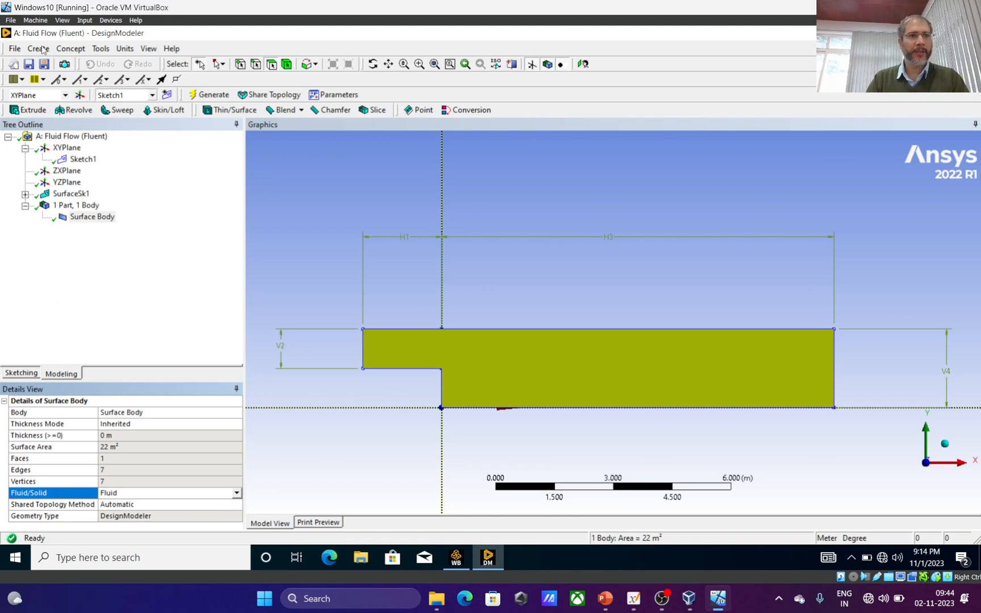
Save the project on the Desktop as ansys_bfs_class
left_click(29, 65)
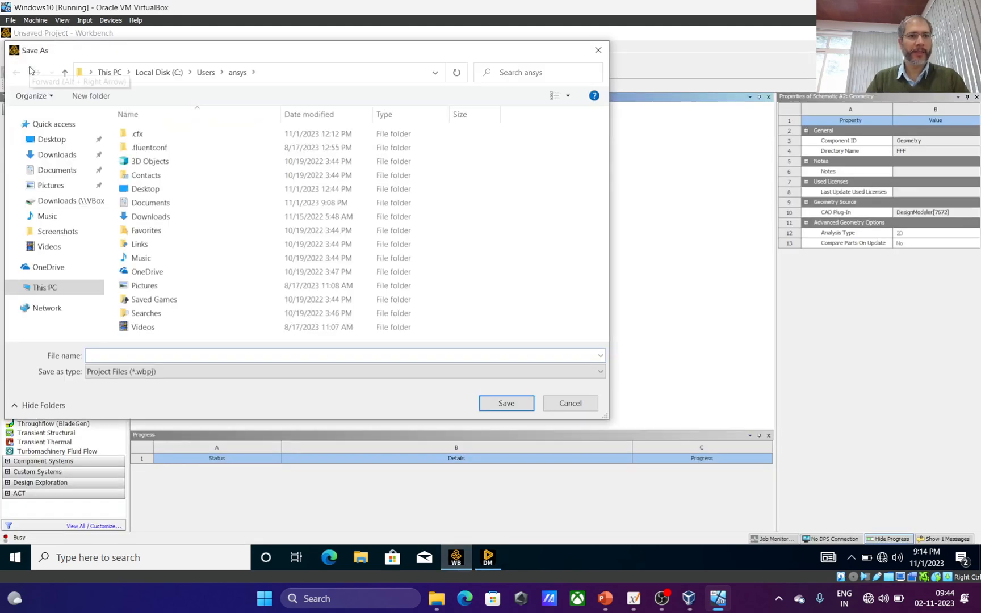
left_click(67, 141)
left_click(343, 355)
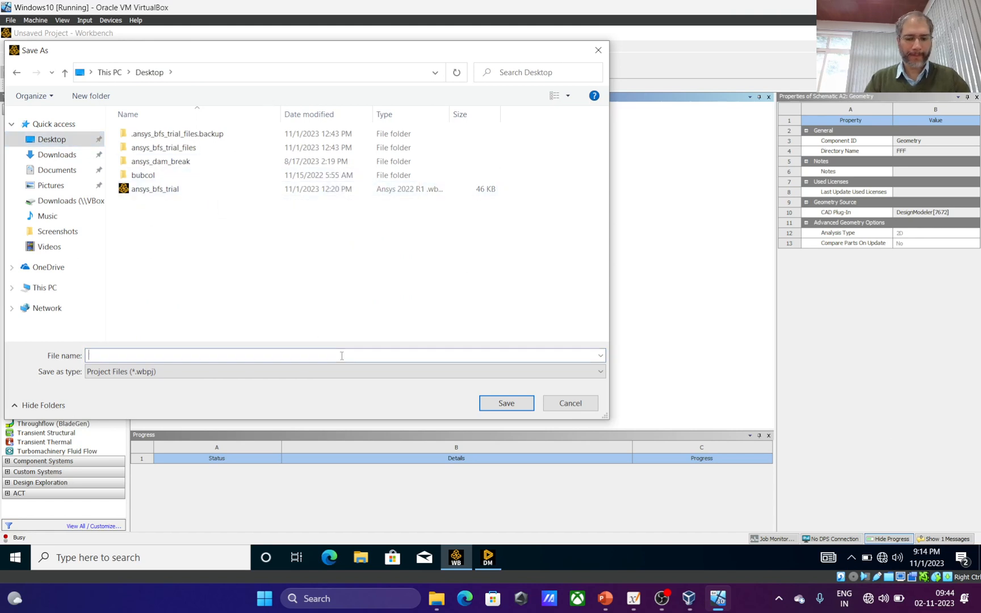
type("ansys")
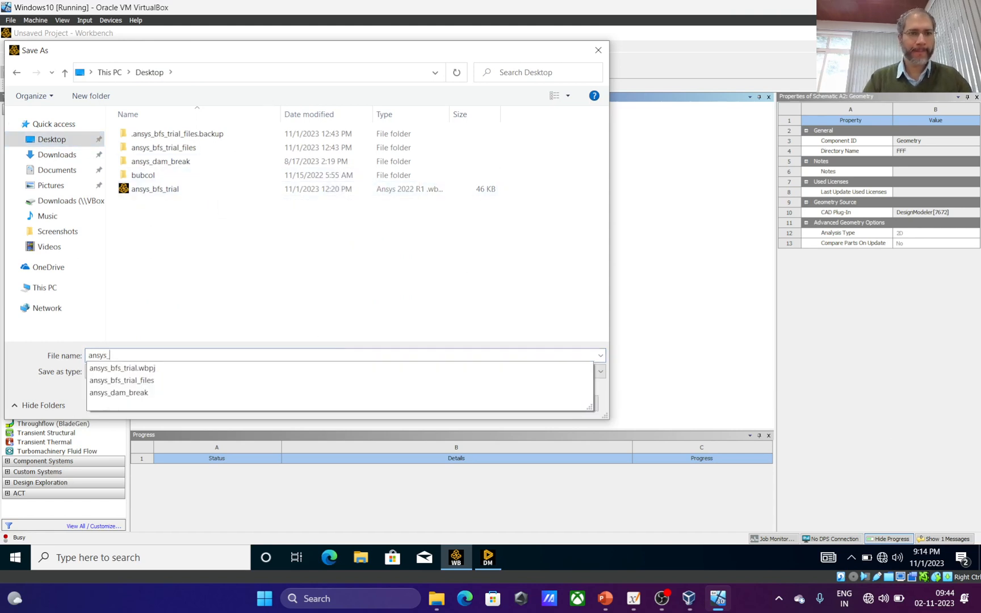
type("_bfs_class")
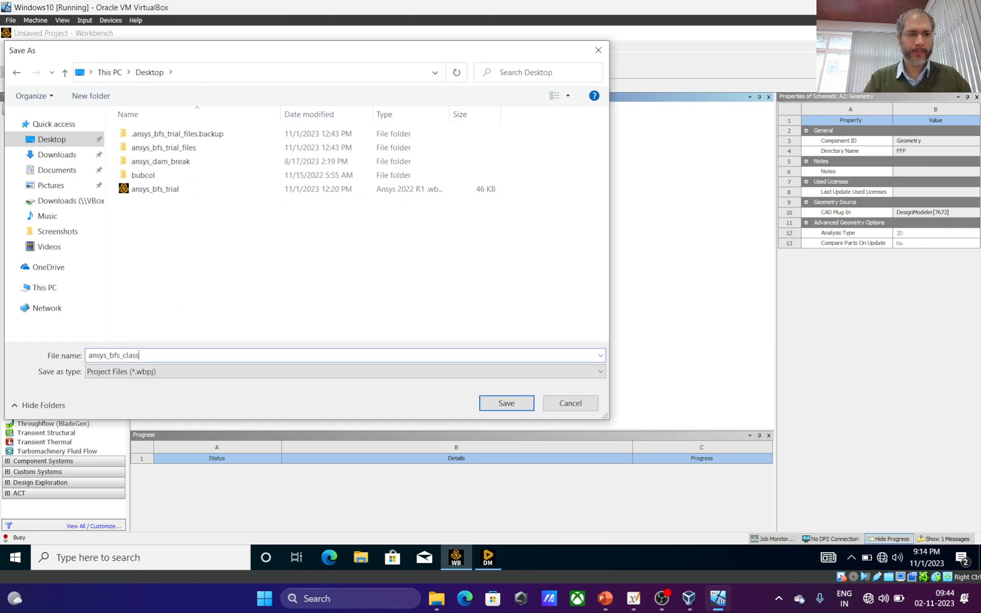
key("Return")
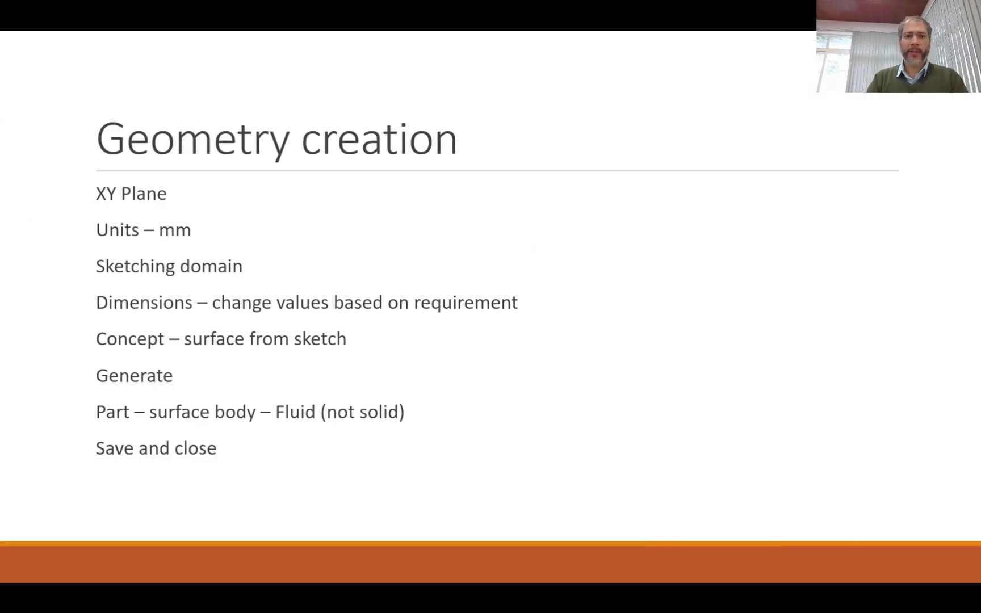
Open the Fluid Flow (Fluent) system's Mesh cell in Ansys Meshing and generate a mesh with the default settings
key("Right")
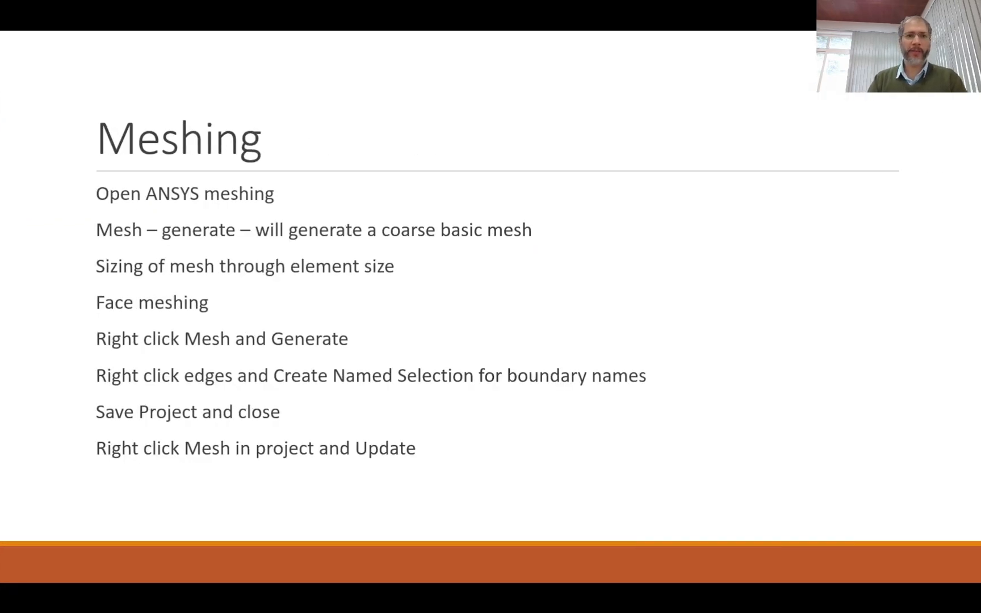
key("ctrl+super+Left")
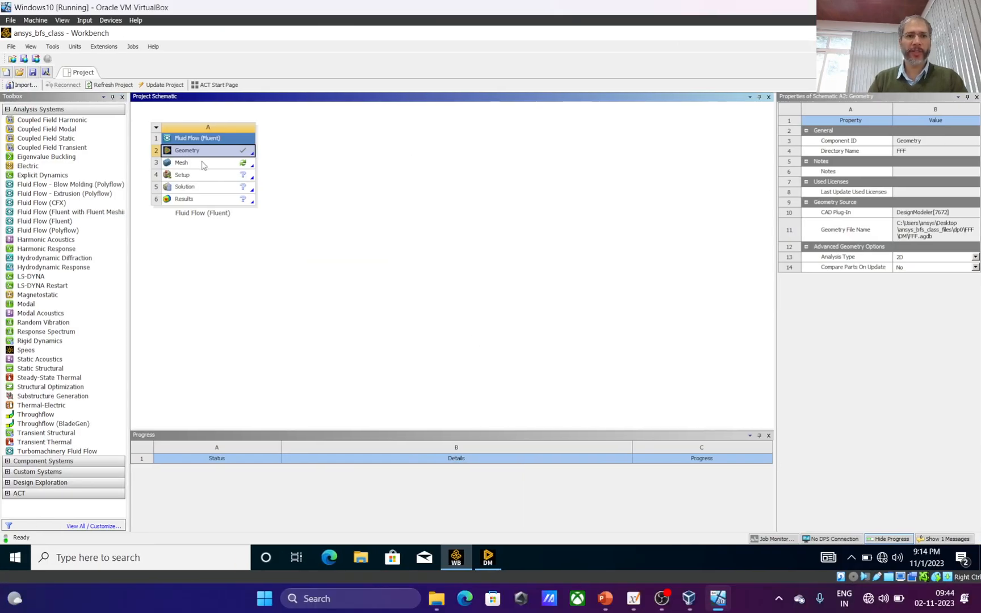
left_click(203, 164)
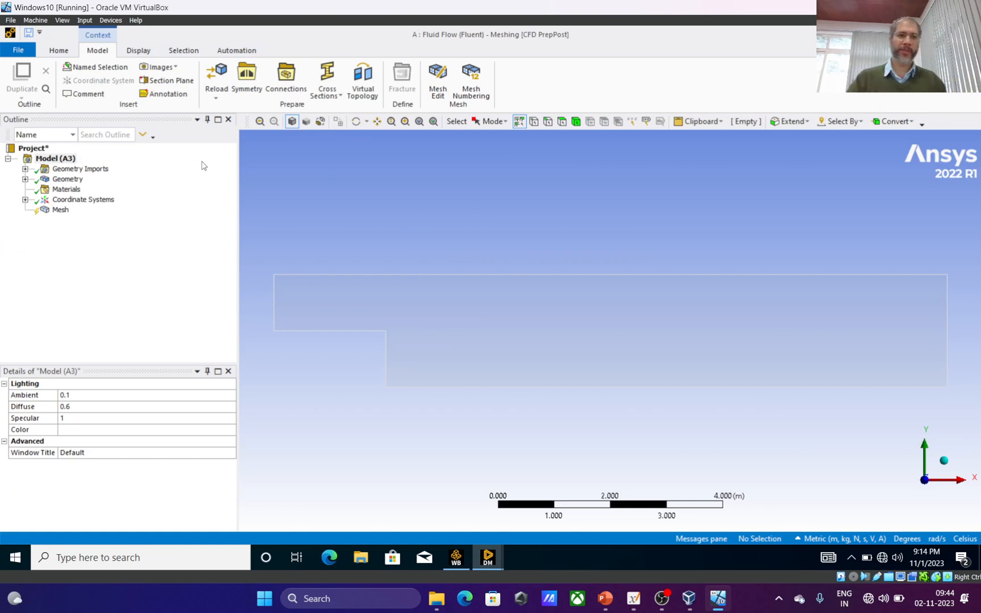
left_click(61, 210)
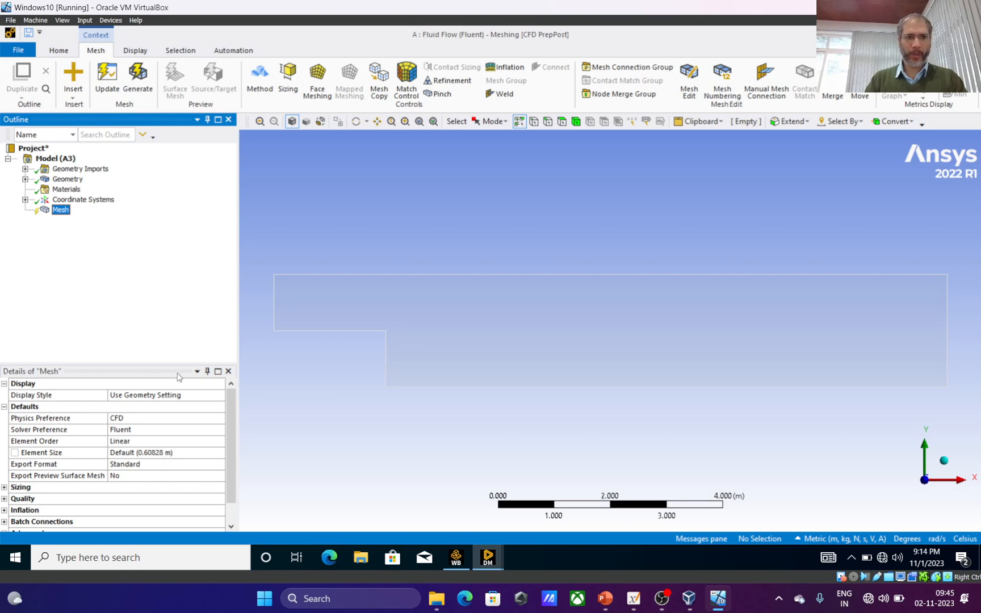
left_click(147, 85)
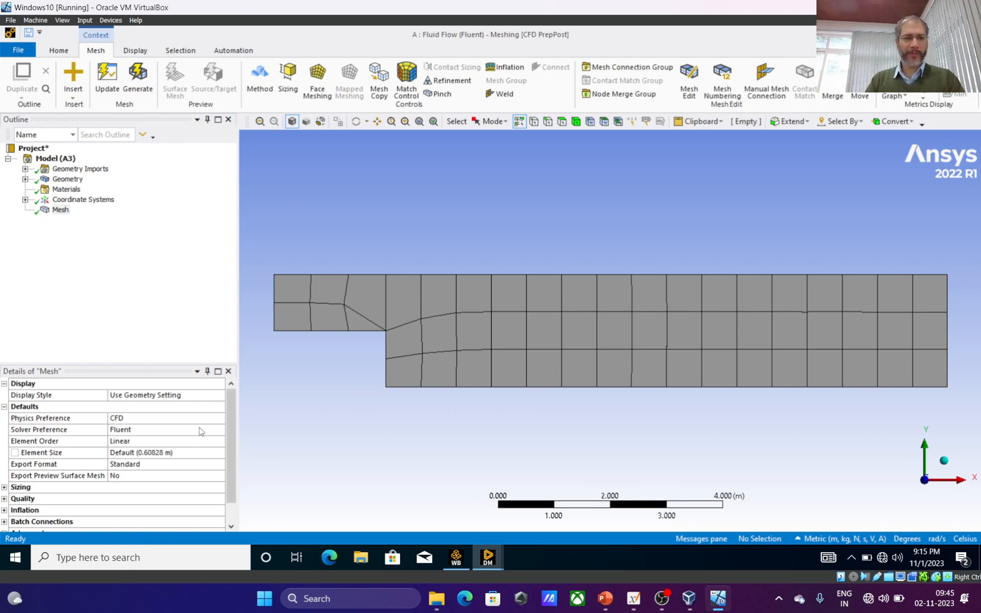
Set the mesh element size to 0.1 m and regenerate the mesh
left_click(168, 452)
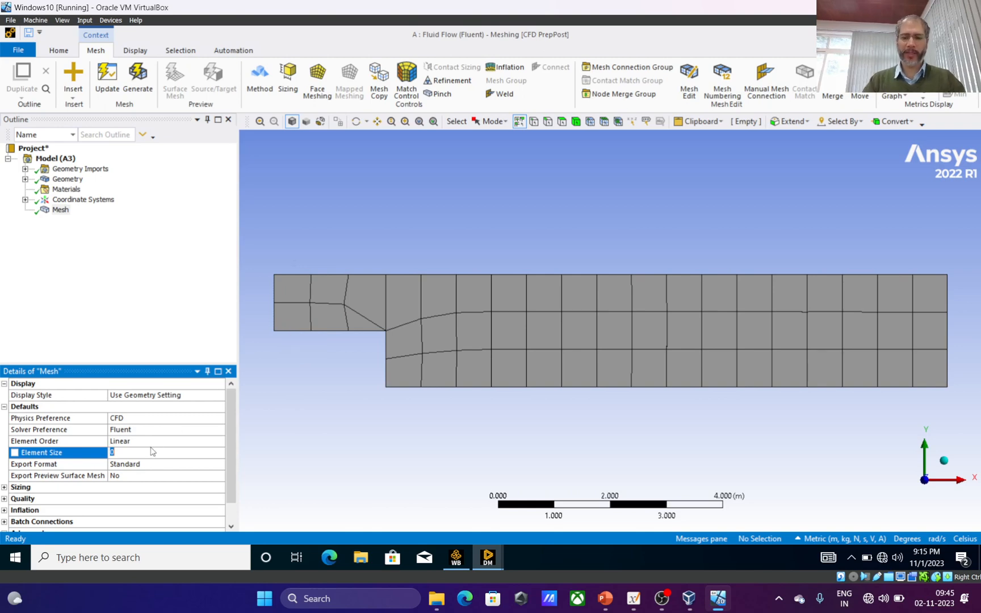
type("0.1")
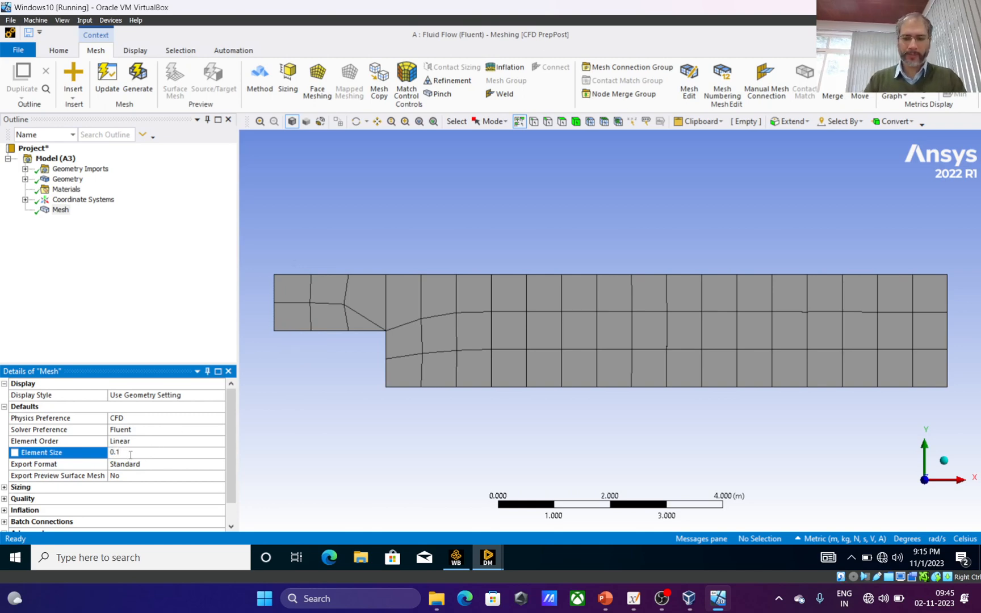
key("Return")
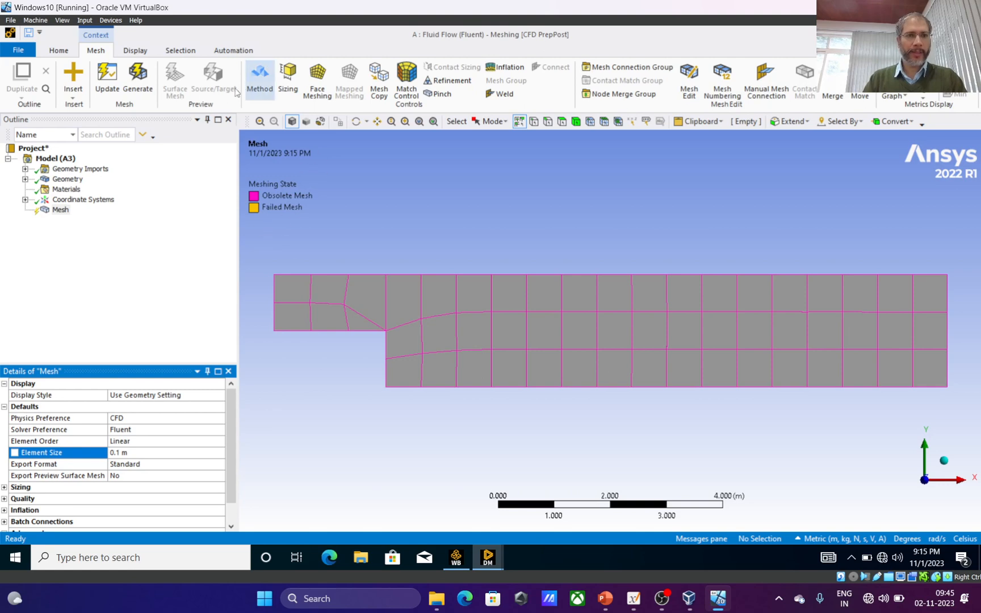
left_click(140, 81)
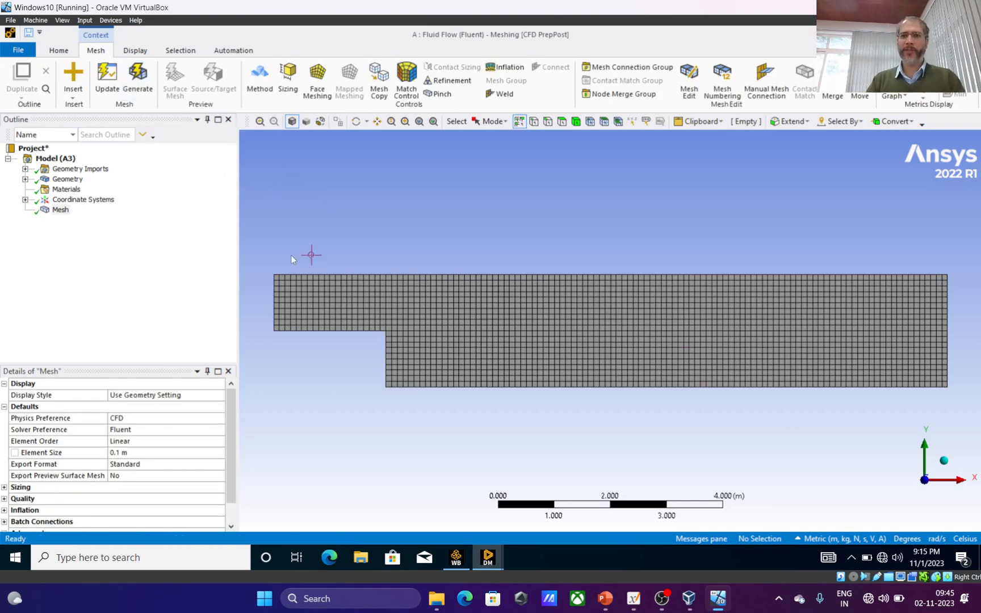
Add a Face Meshing control scoped to the whole step domain face and regenerate the mesh
key("alt+Tab")
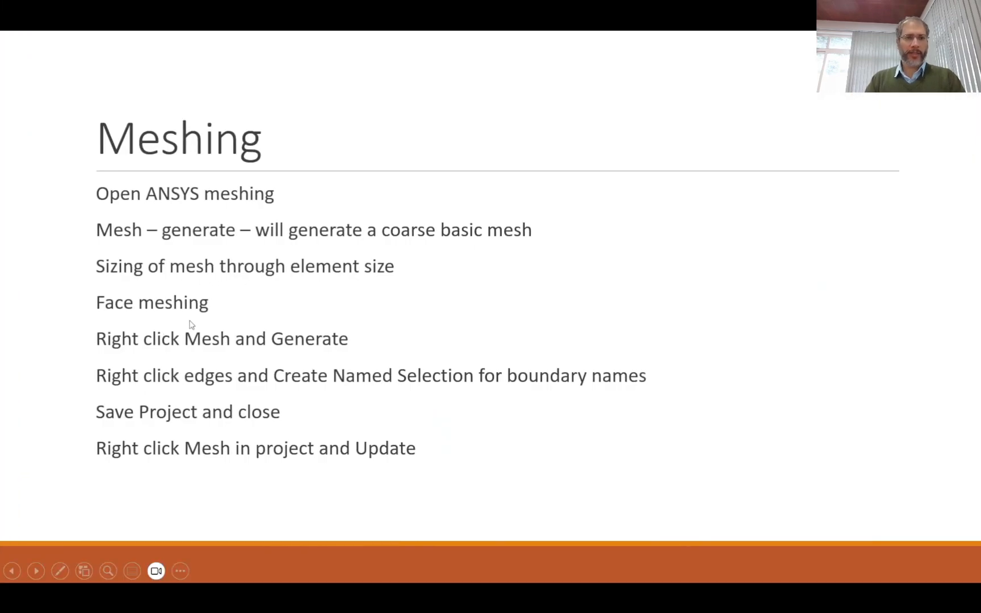
key("alt+Tab")
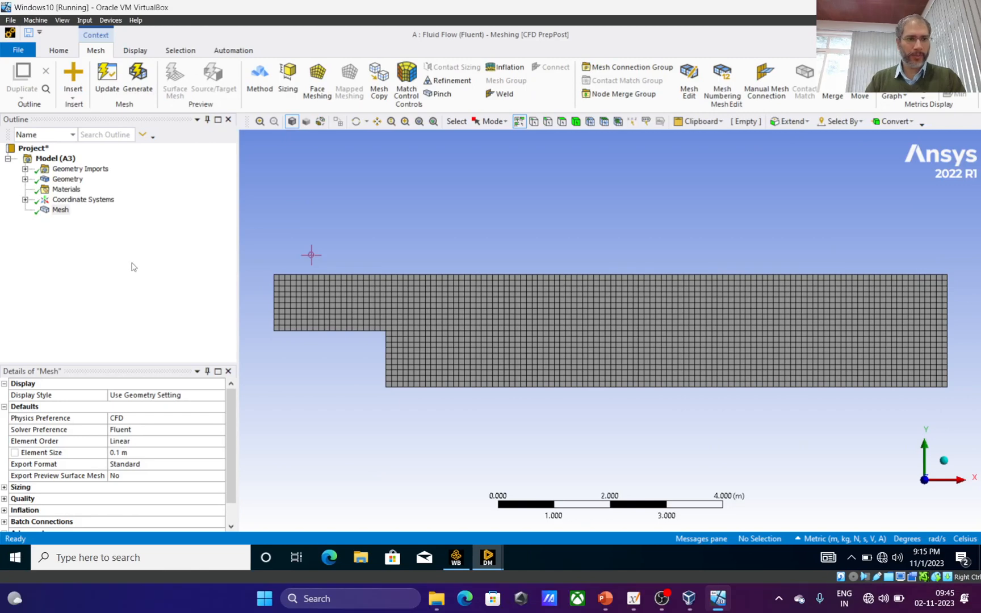
left_click(324, 81)
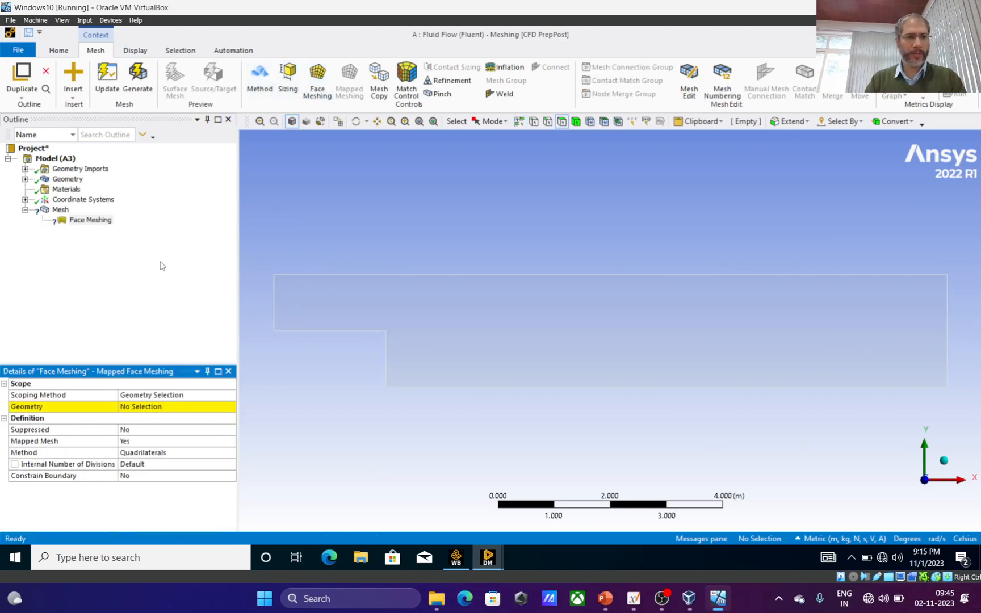
left_click(336, 291)
left_click(160, 408)
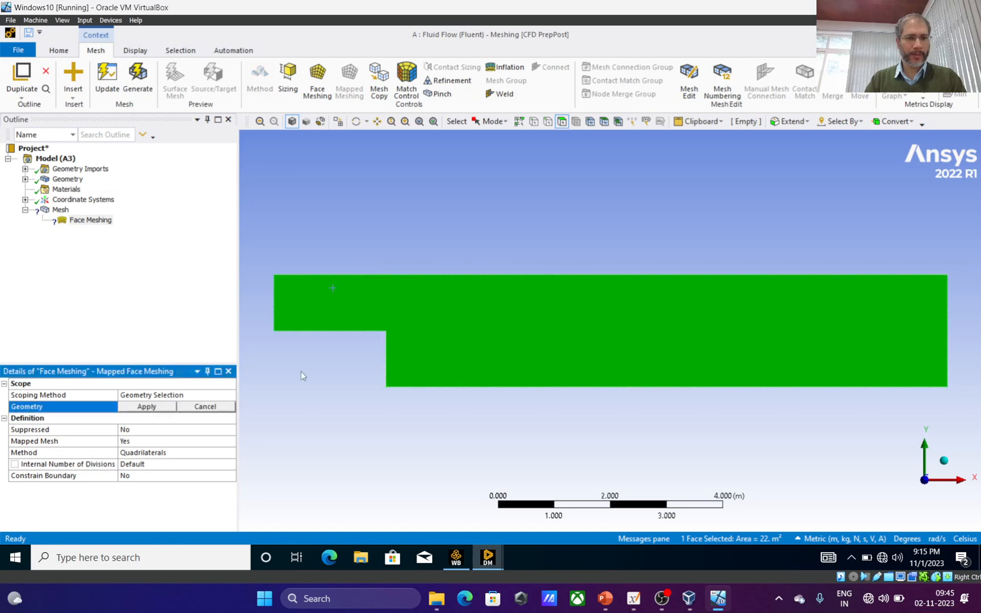
left_click(159, 408)
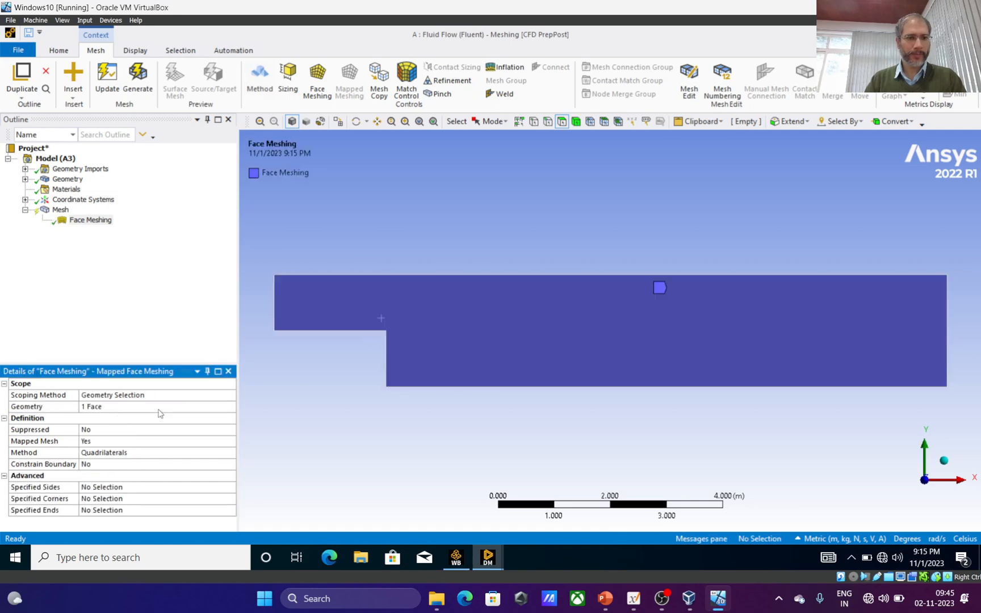
left_click(139, 77)
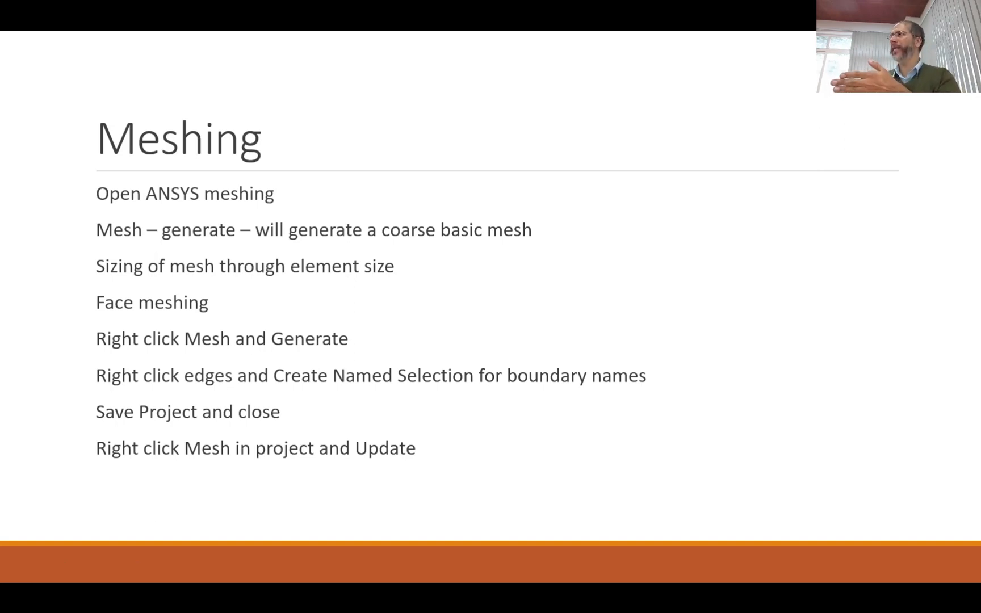
Create a named selection called Inlet from the domain's far-left vertical edge and display it from the outline
key("alt+Tab")
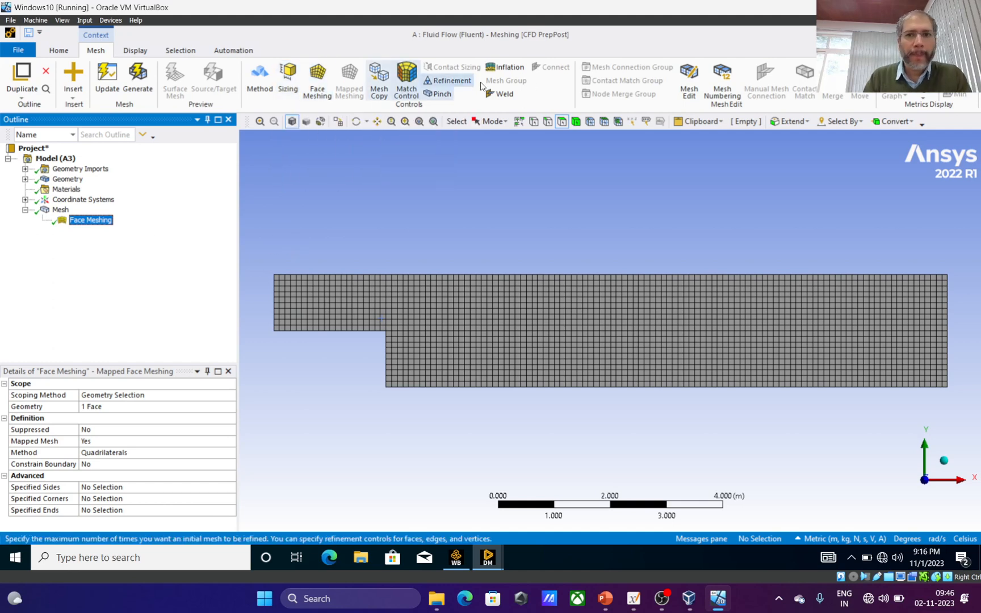
left_click(547, 125)
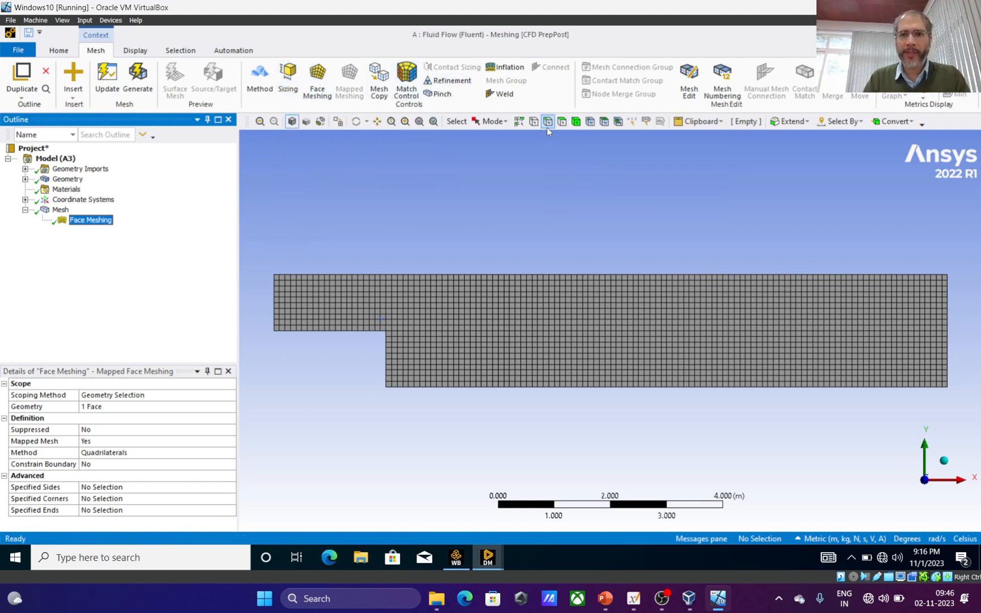
left_click(275, 317)
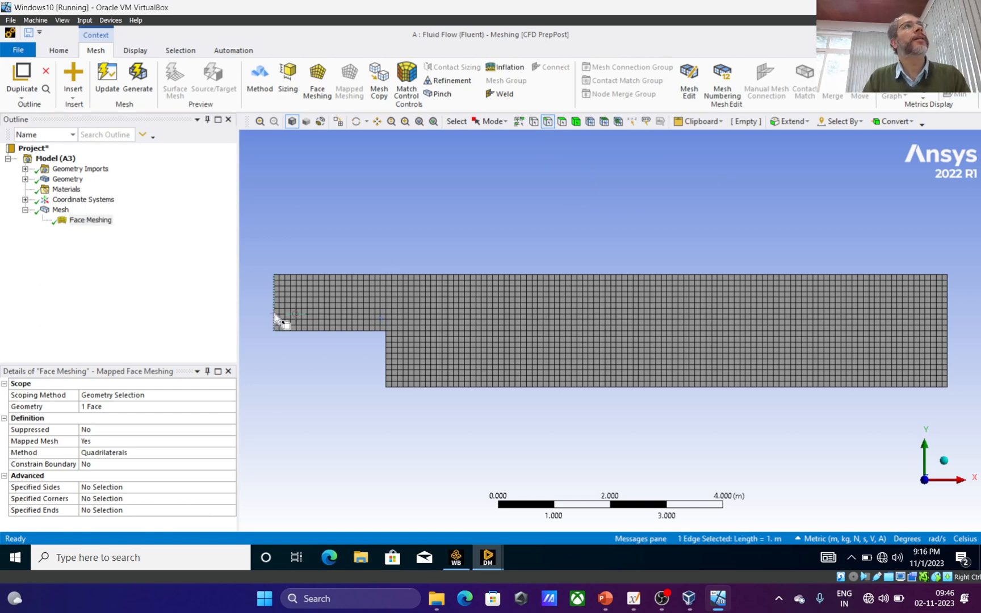
right_click(275, 315)
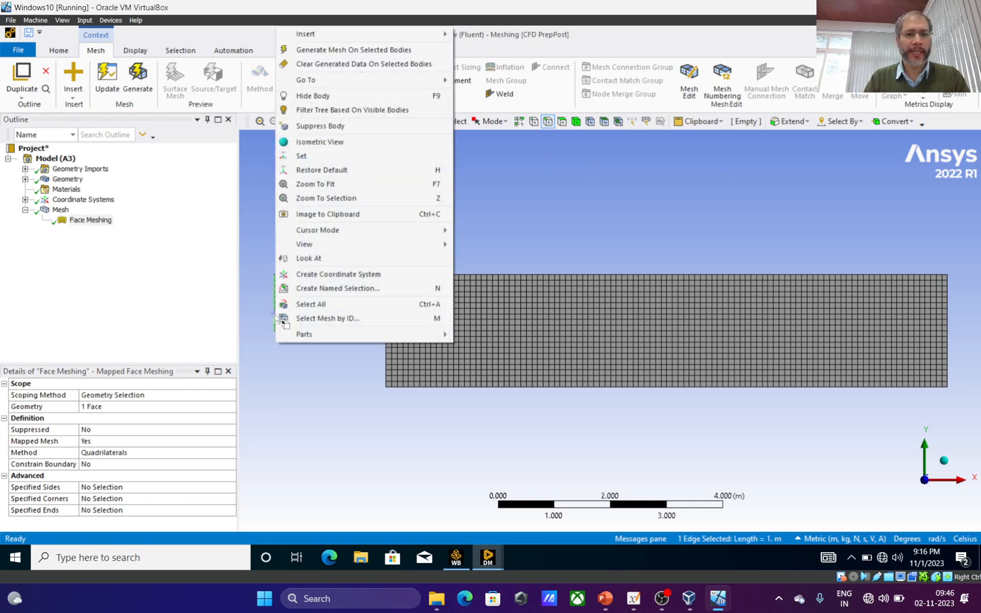
left_click(380, 289)
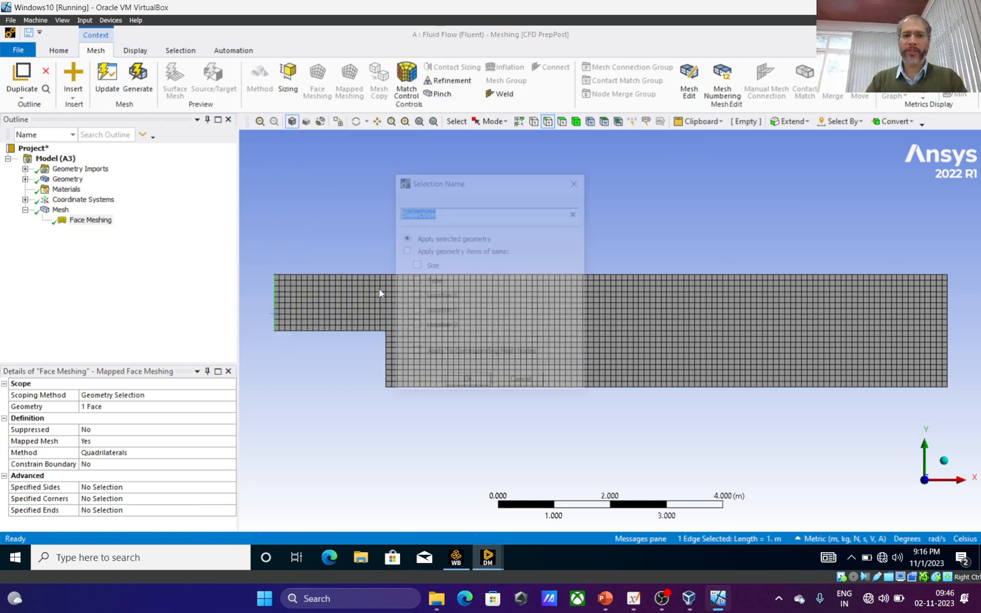
key("BackSpace")
type("Inlet")
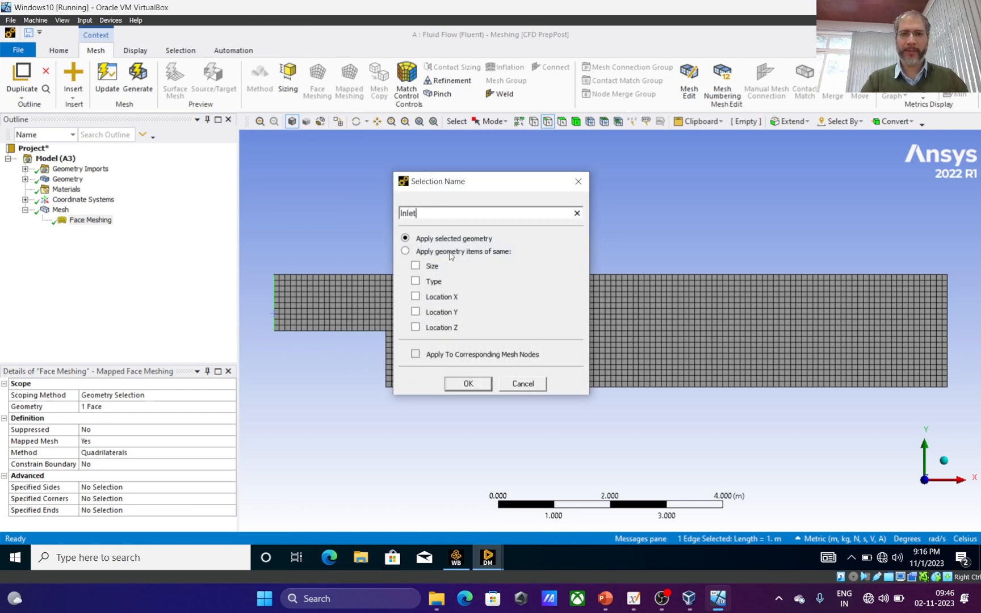
left_click(473, 387)
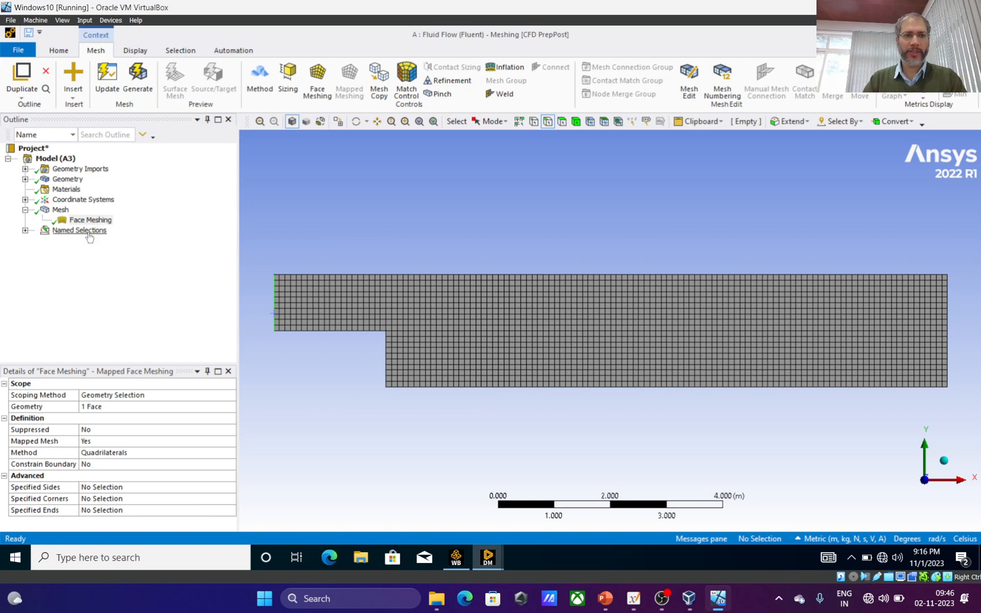
left_click(25, 231)
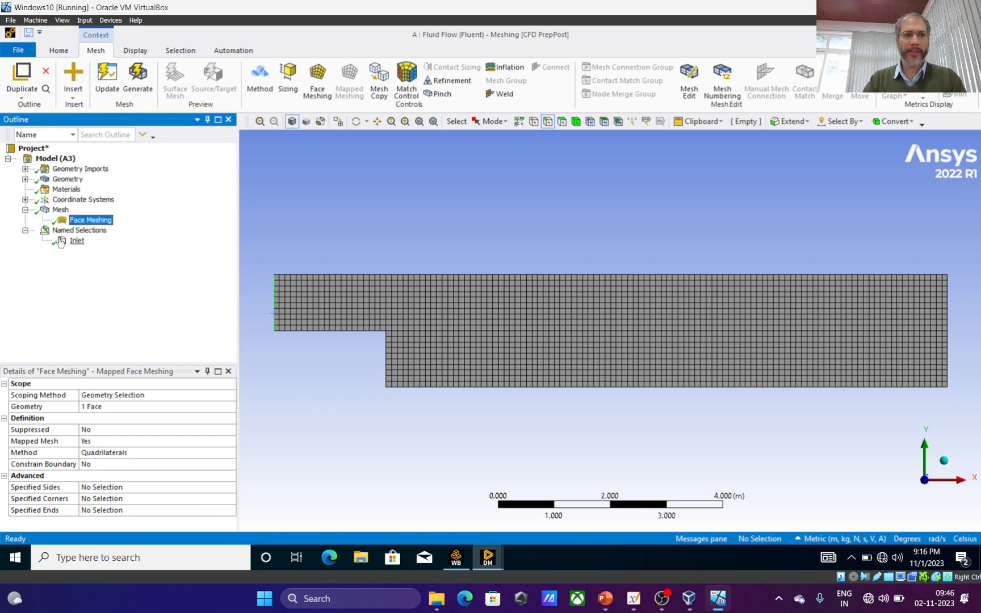
left_click(65, 242)
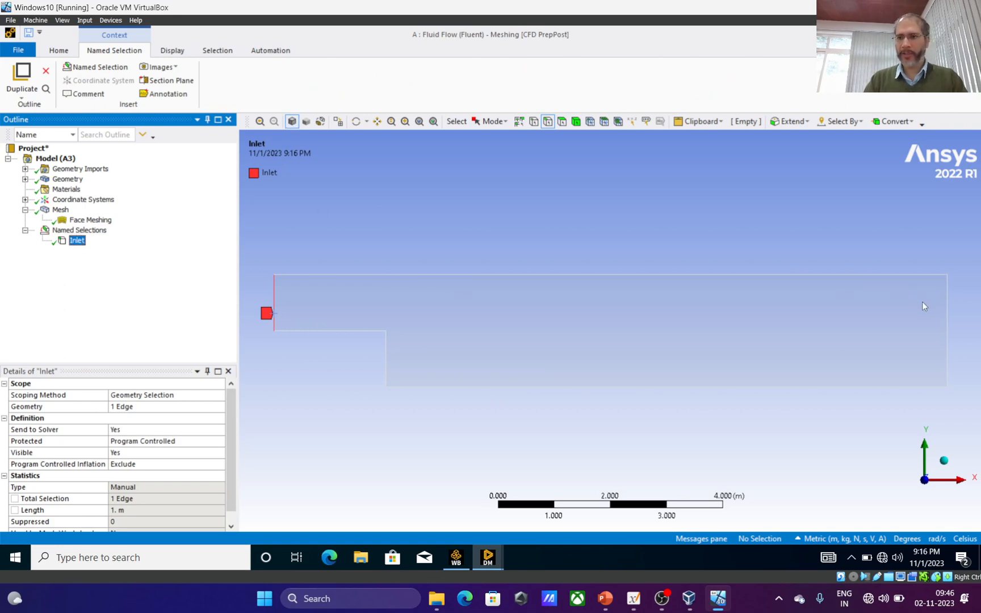
Create a named selection called Outlet from the domain's far-right vertical edge
left_click(948, 318)
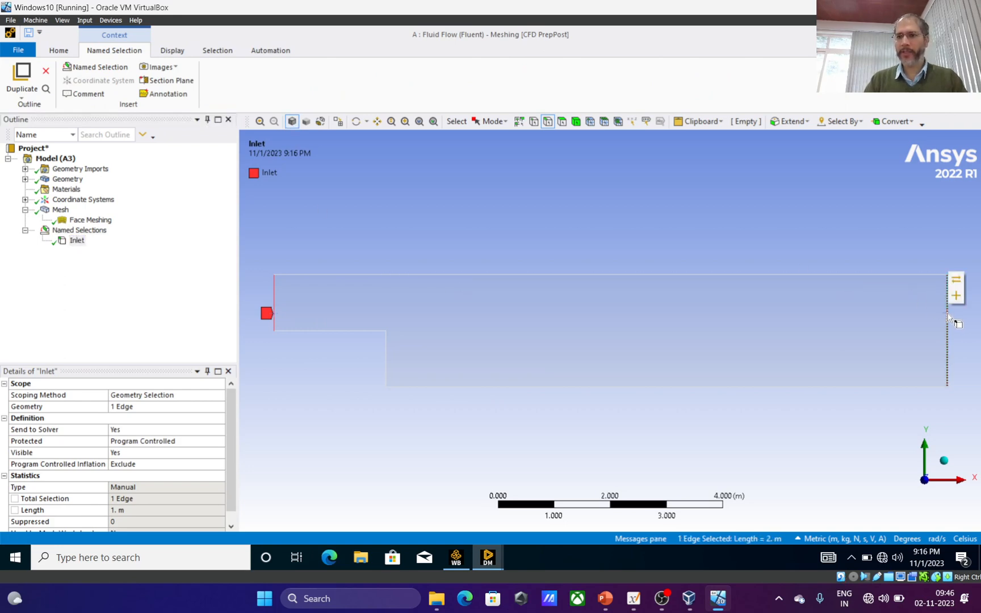
type("n")
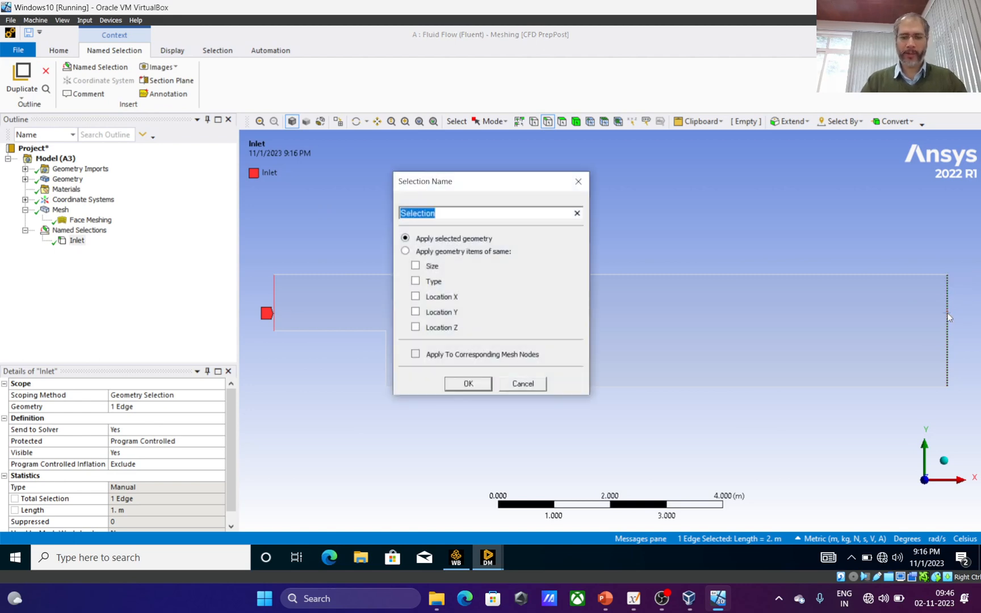
type("Outlet")
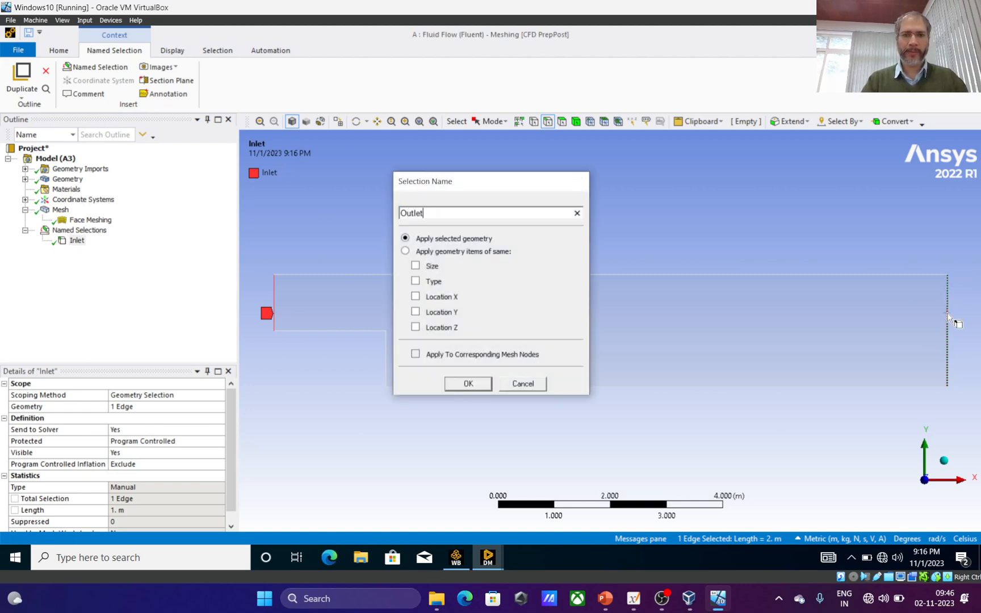
key("Return")
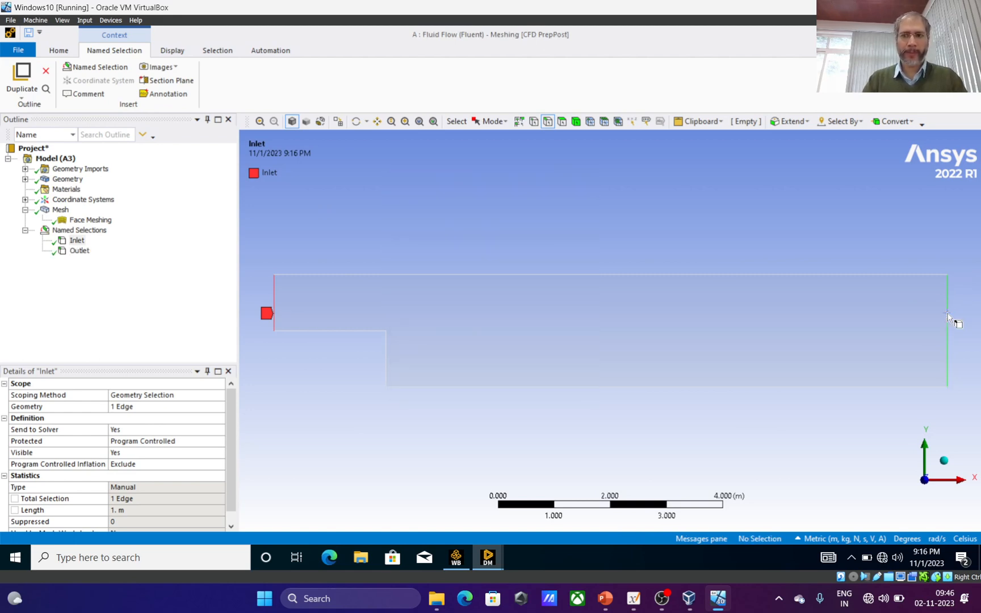
Create a named selection called Top wall from both upper horizontal edges of the domain
left_click(715, 275)
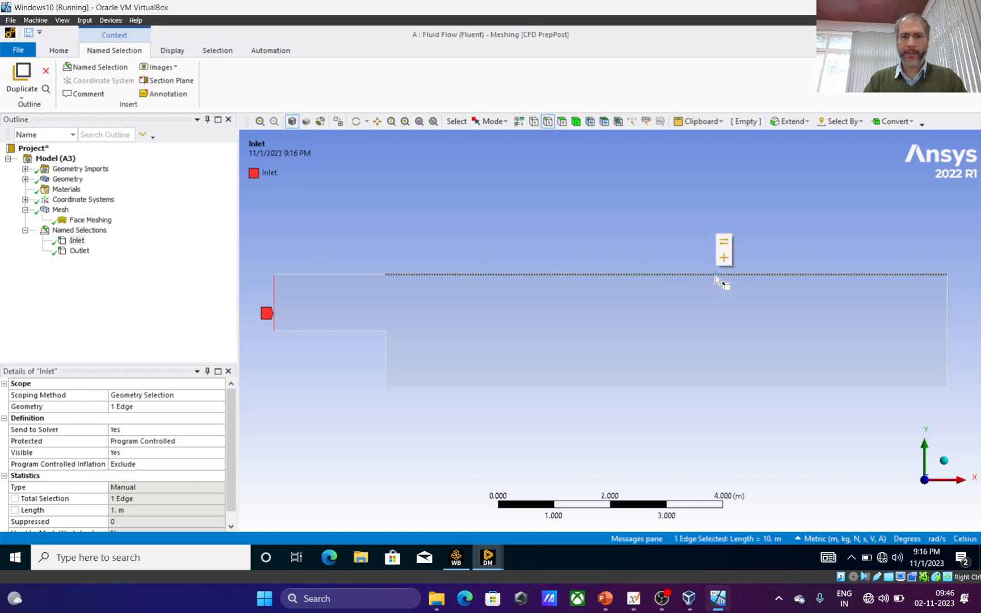
left_click(361, 276, "ctrl")
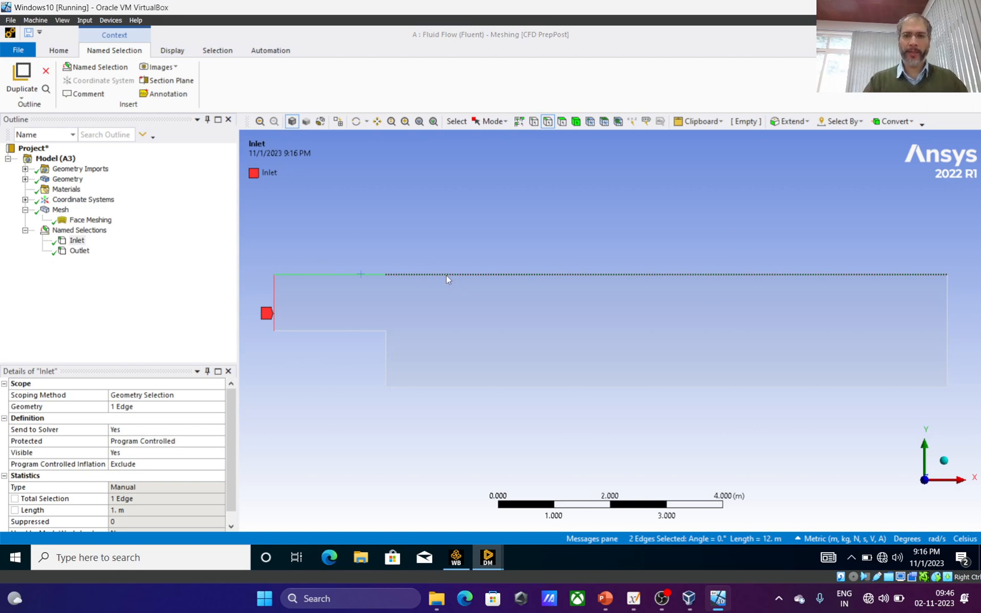
type("nTop wall")
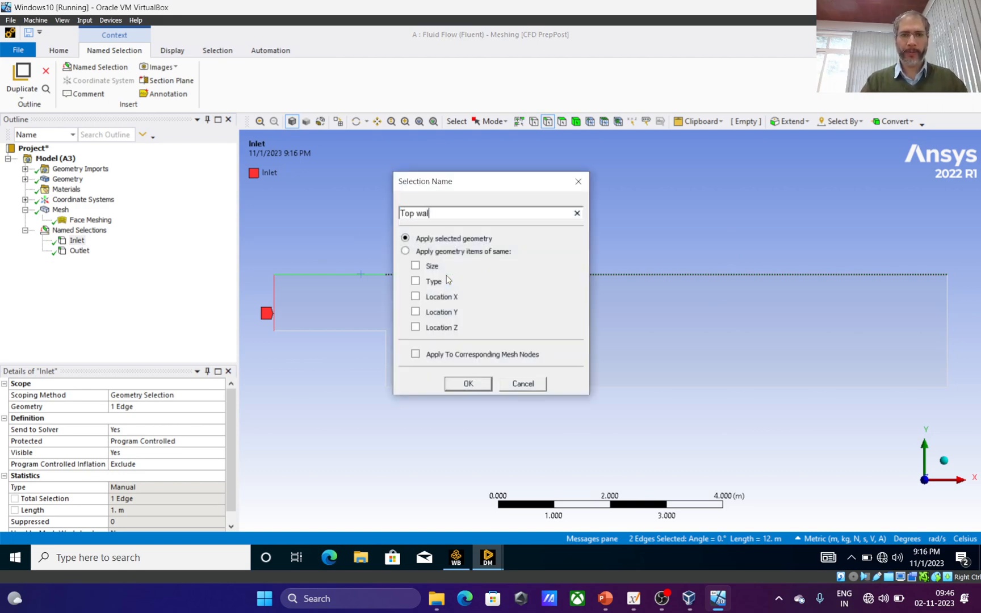
key("Return")
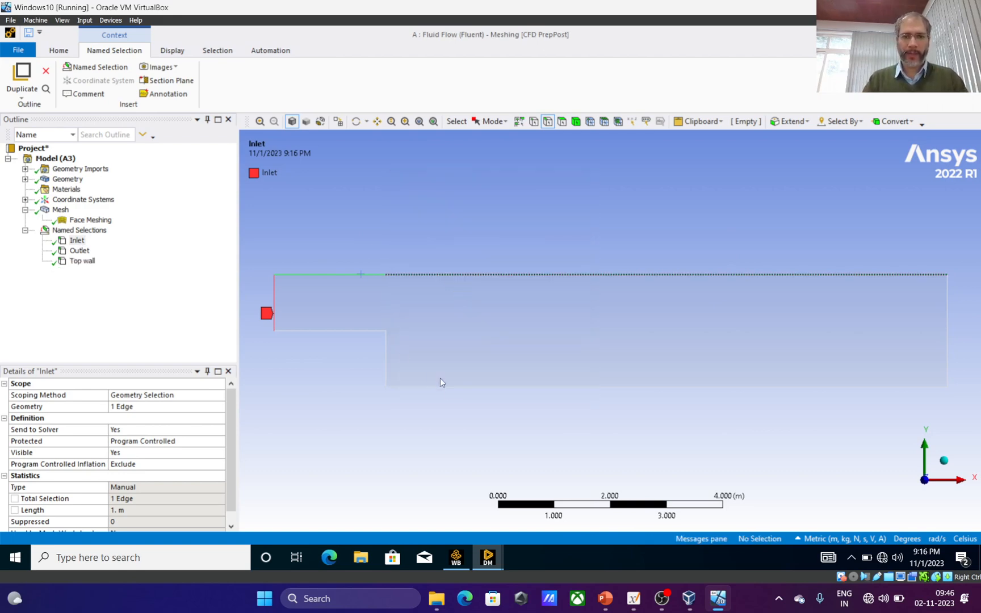
Create a named selection called Lower wall from the bottom horizontal edge downstream of the step
left_click(444, 386)
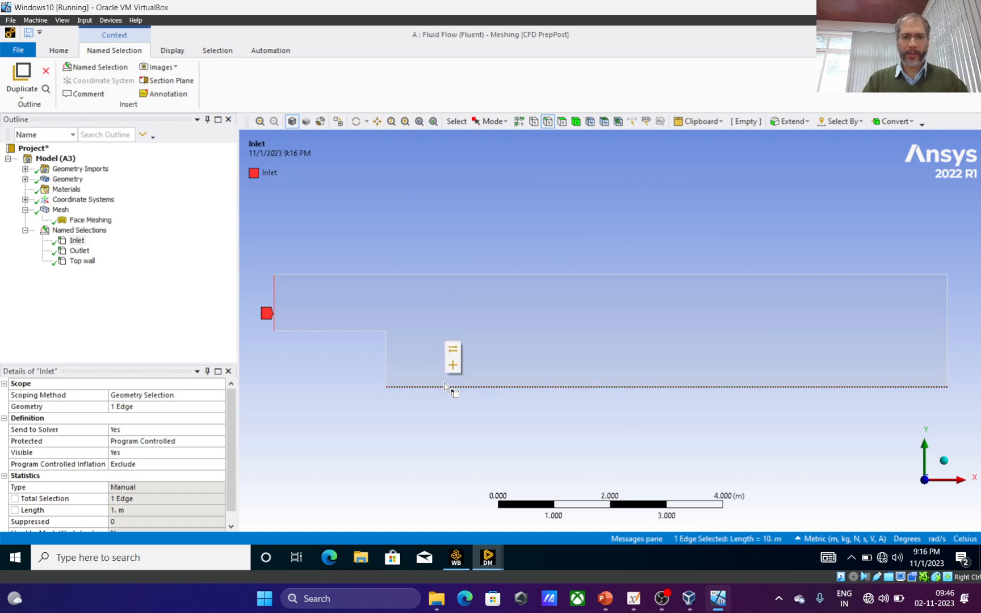
type("nLower wa")
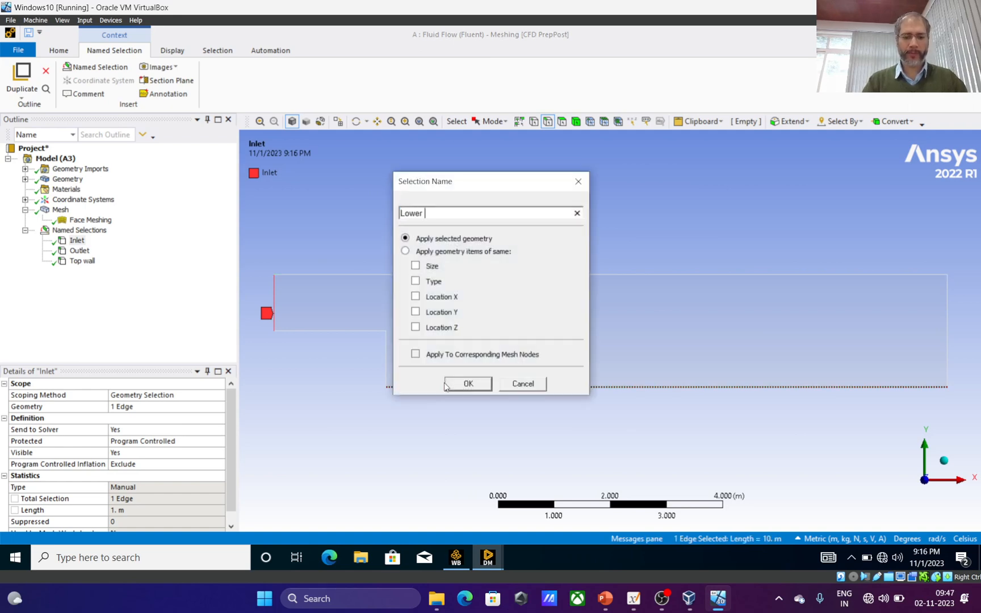
type("ll")
left_click(445, 383)
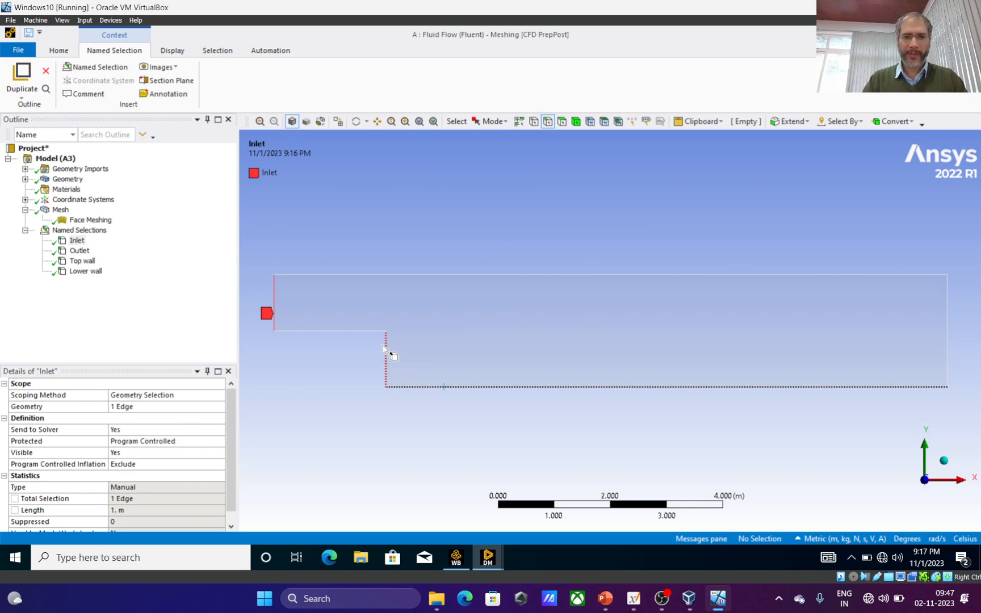
Create a named selection called Step wall from the short vertical edge of the step
left_click(386, 348)
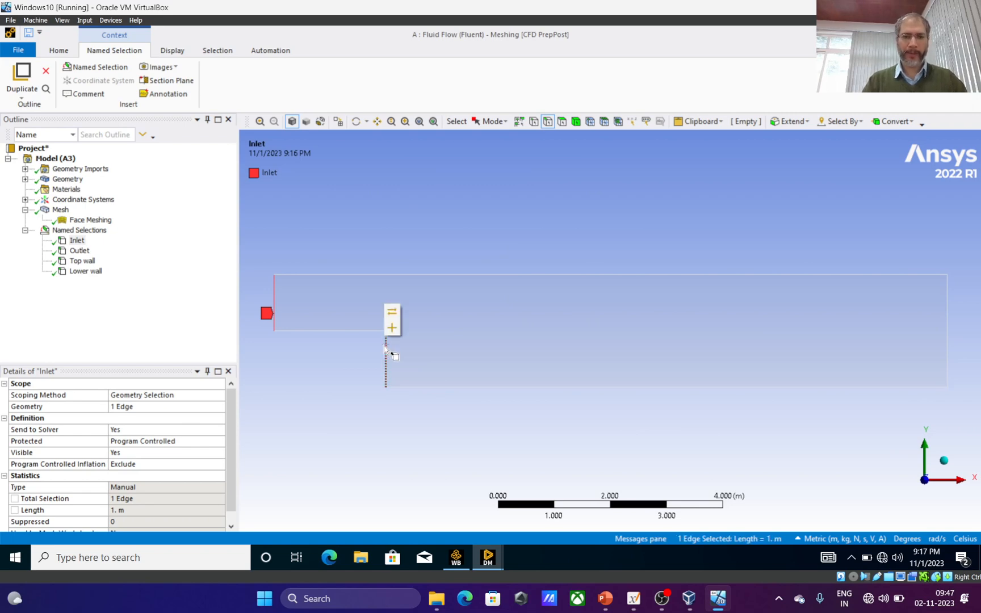
type("nSte")
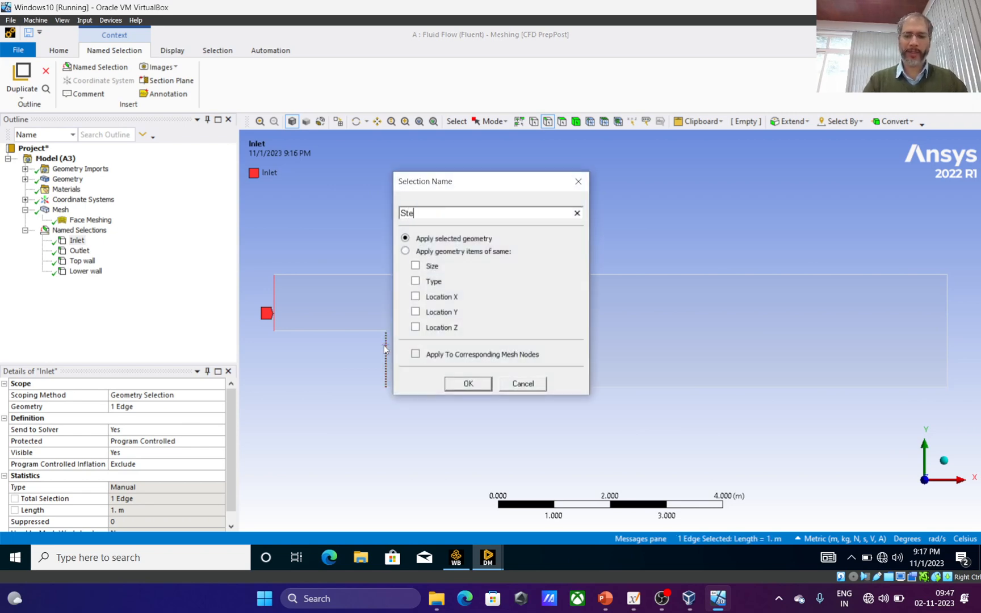
type("p wall")
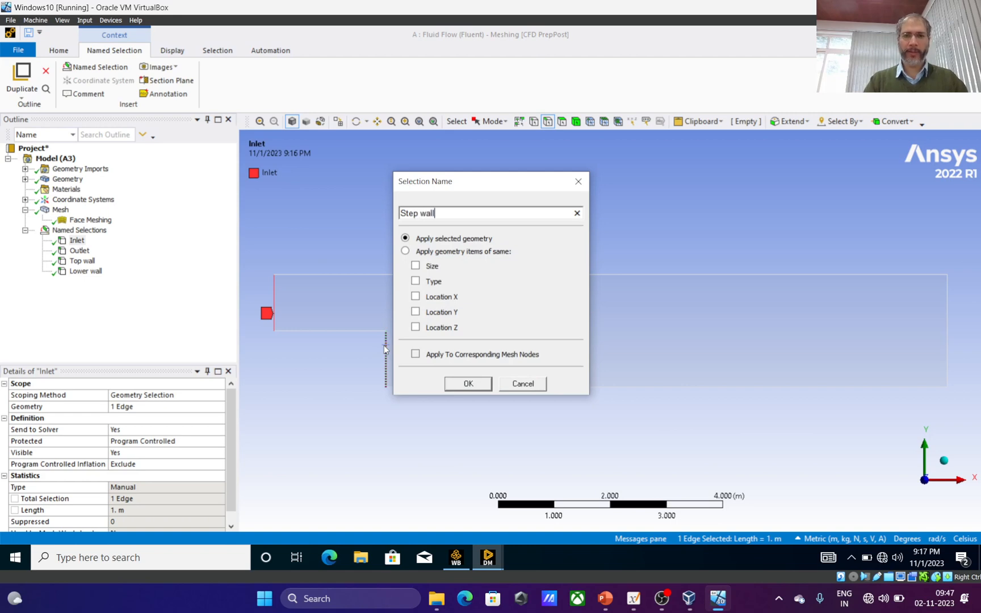
key("Return")
Create a named selection called Lower step wall from the lower horizontal edge between the inlet and the step
left_click(361, 329)
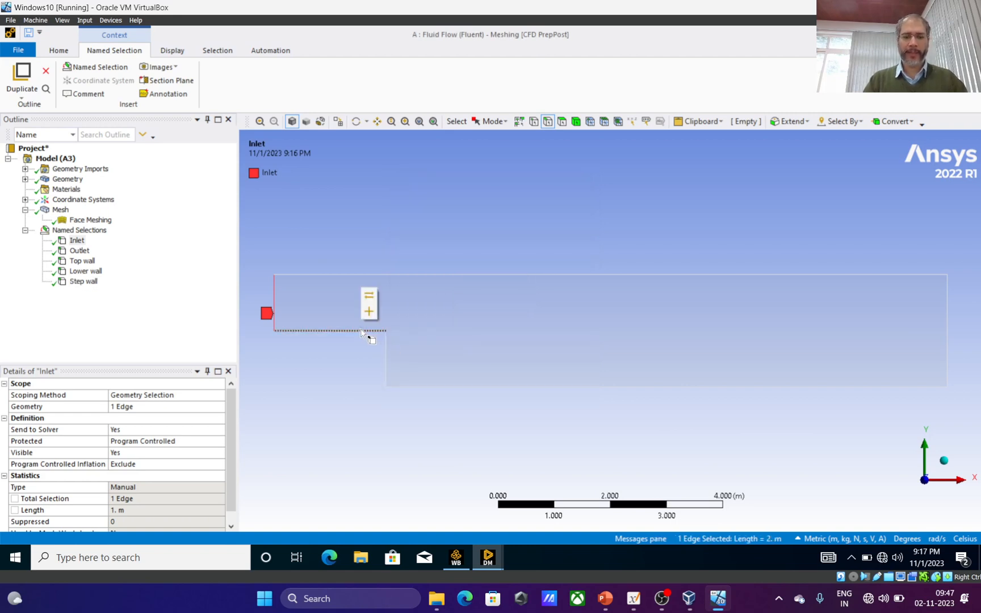
type("n")
type("Lower ")
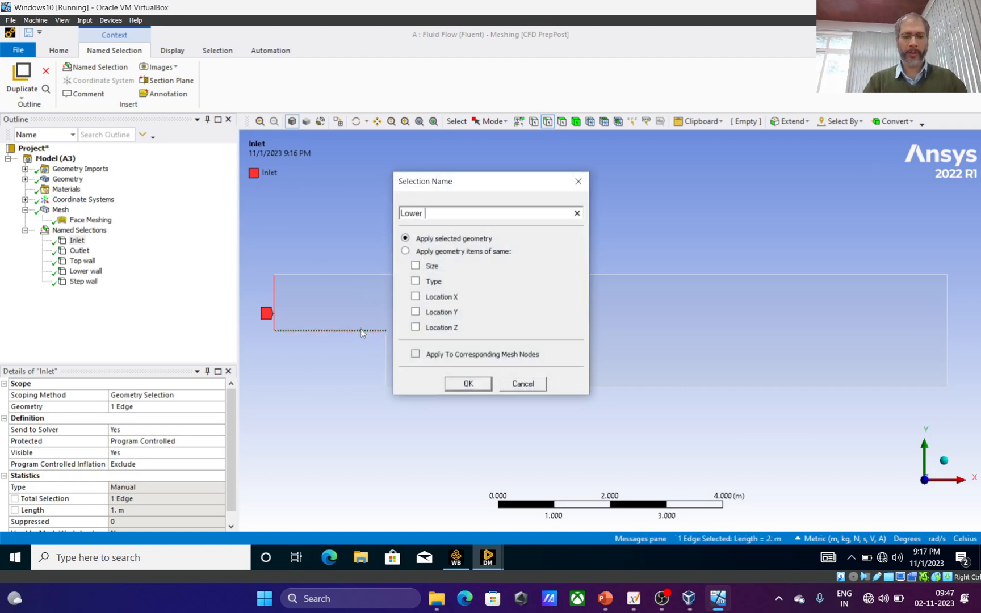
type("step wall")
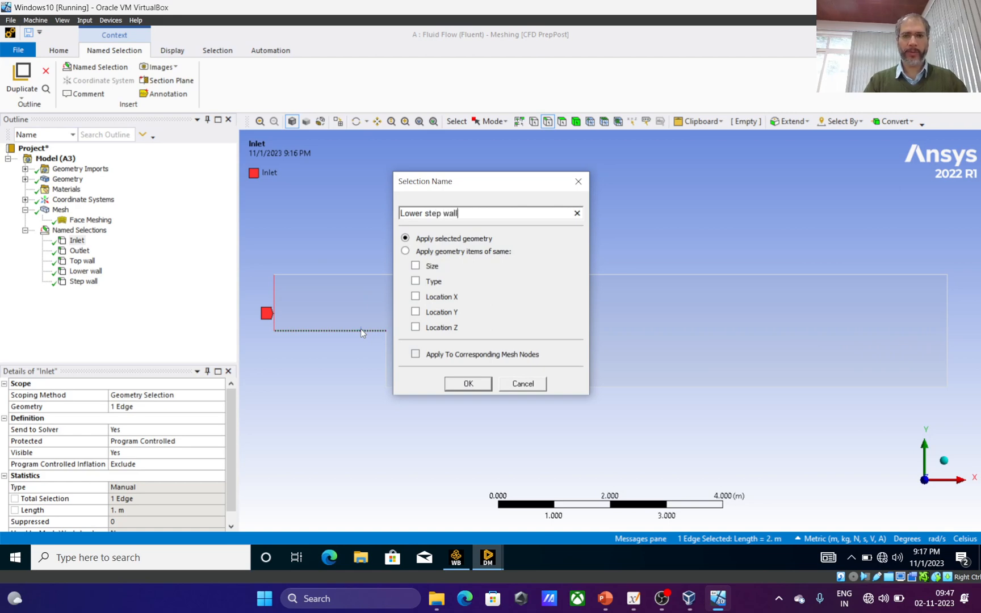
key("Return")
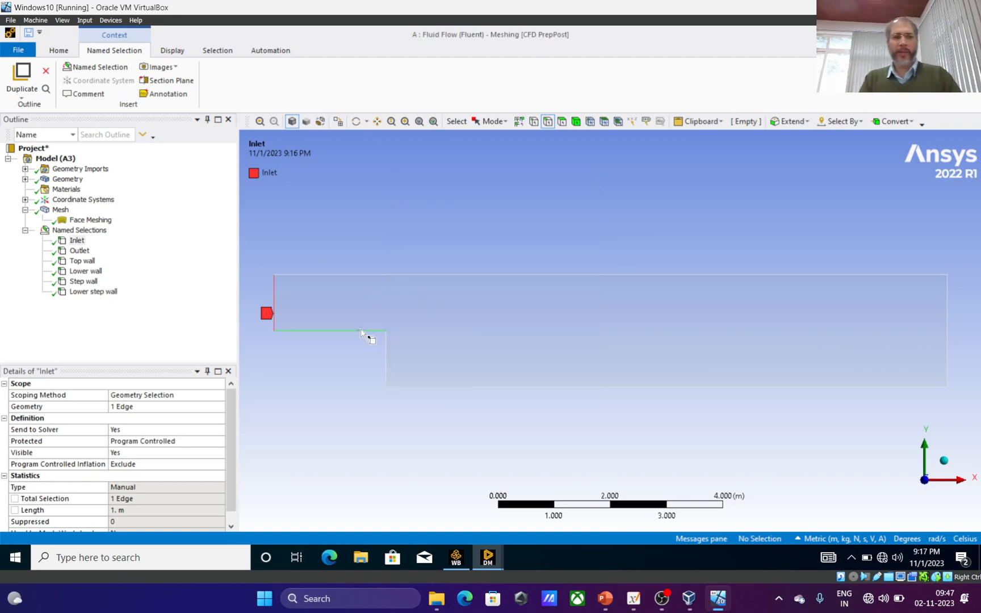
Display all named selections from Inlet to Lower step wall together to check their edge assignments
left_click(93, 235)
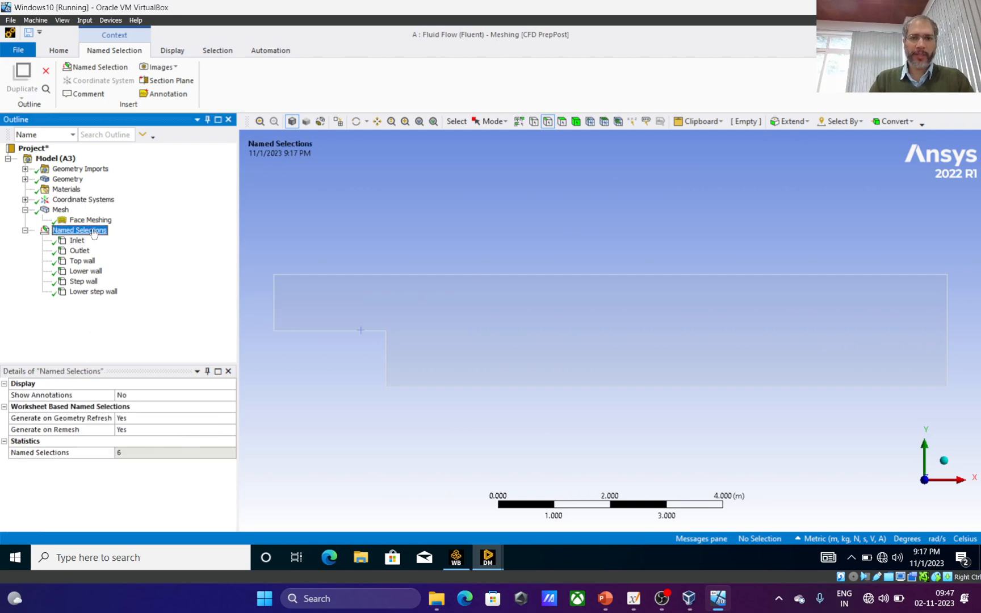
left_click(78, 241)
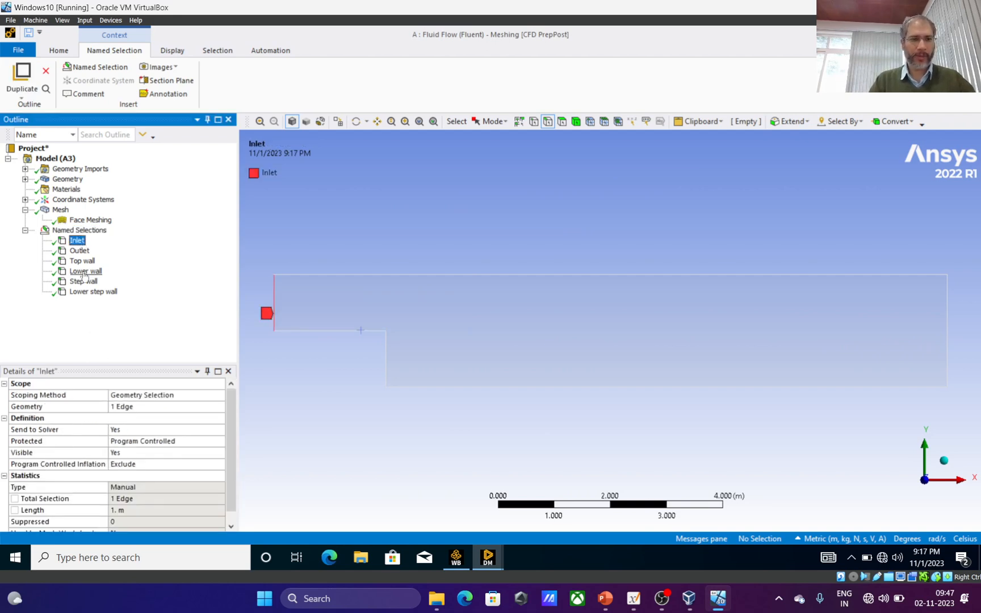
left_click(85, 291, "shift")
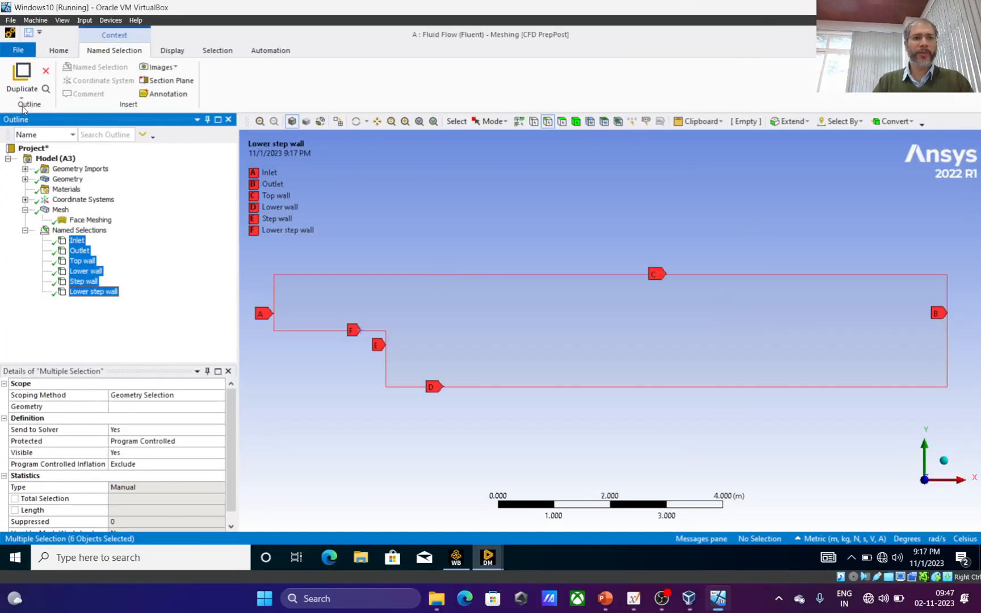
Save the project with the new boundary named selections from the meshing application
left_click(52, 159)
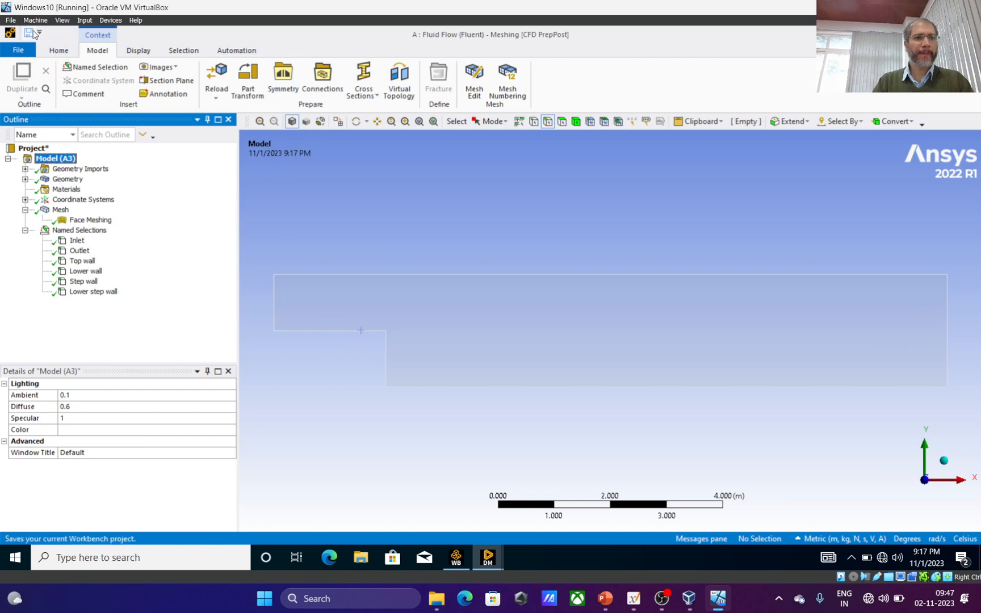
left_click(348, 226)
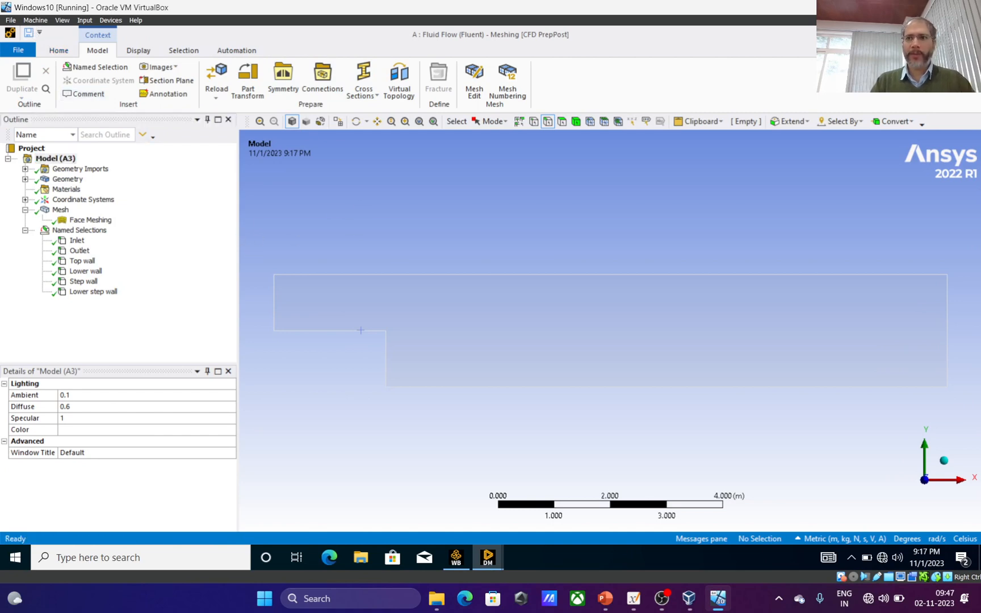
left_click(58, 50)
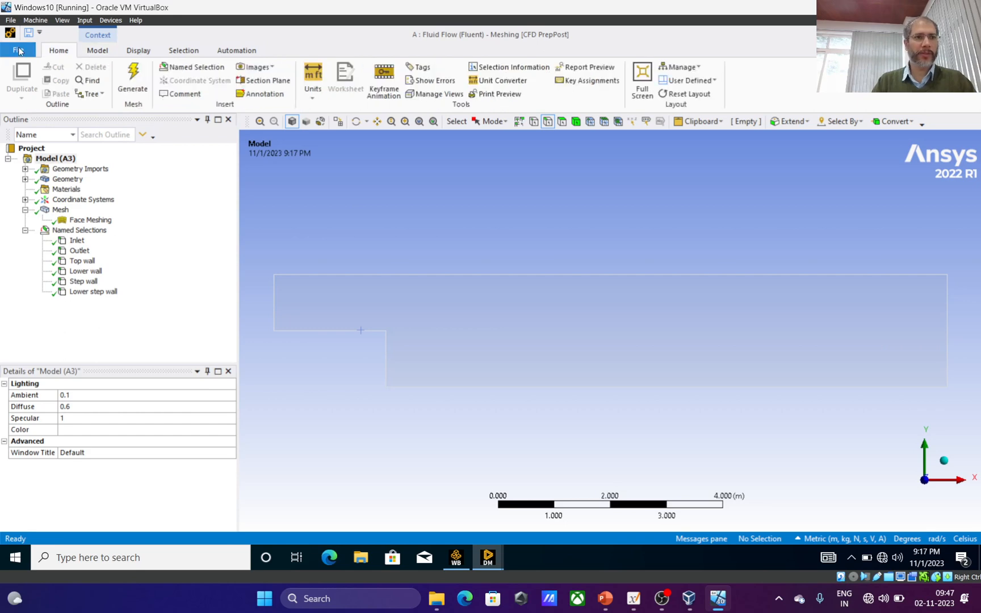
left_click(19, 51)
left_click(98, 51)
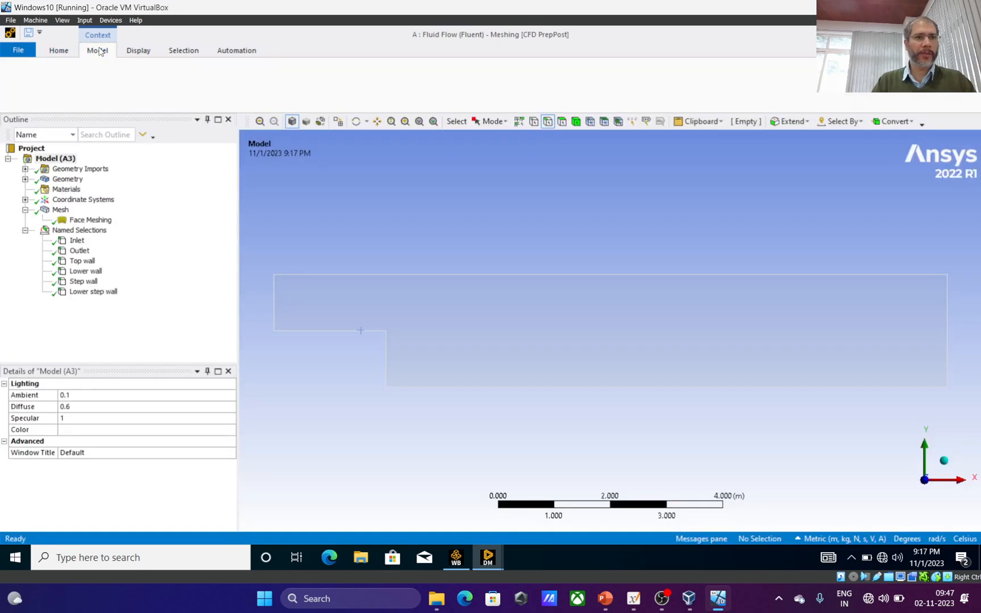
left_click(29, 33)
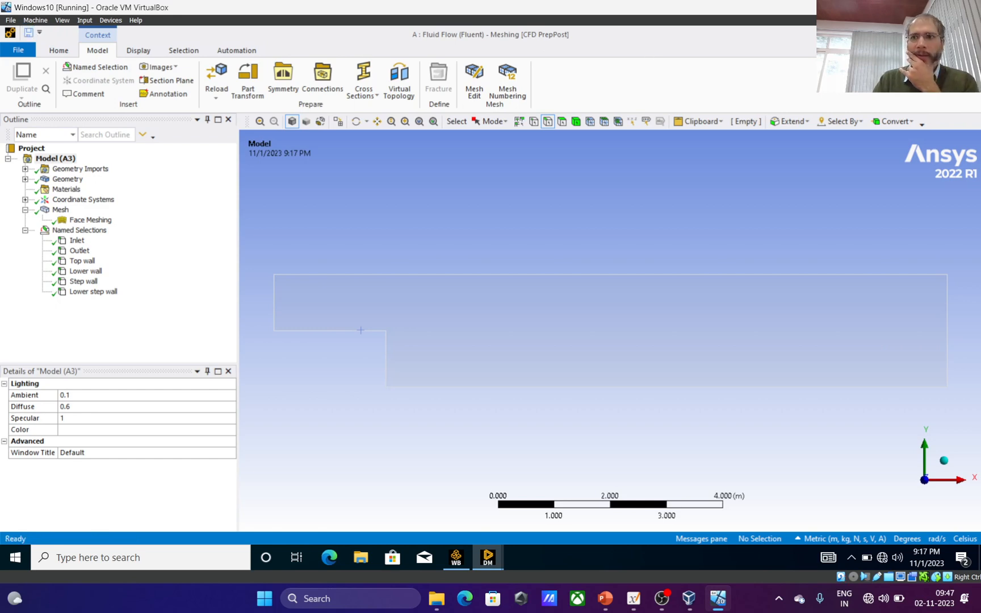
Close the meshing application and update the Mesh cell of the Fluid Flow (Fluent) system in Workbench
left_click(967, 33)
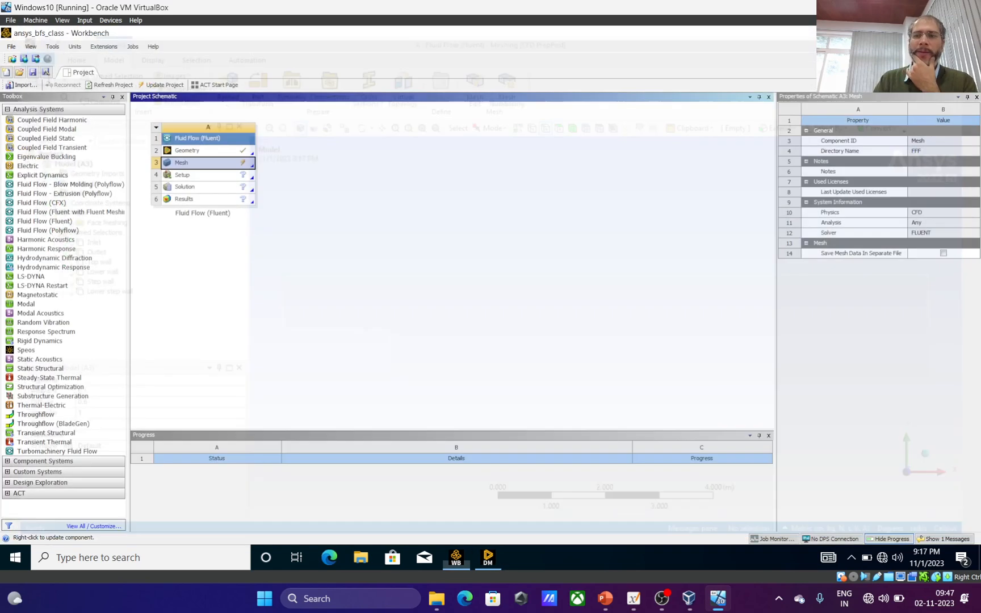
right_click(205, 166)
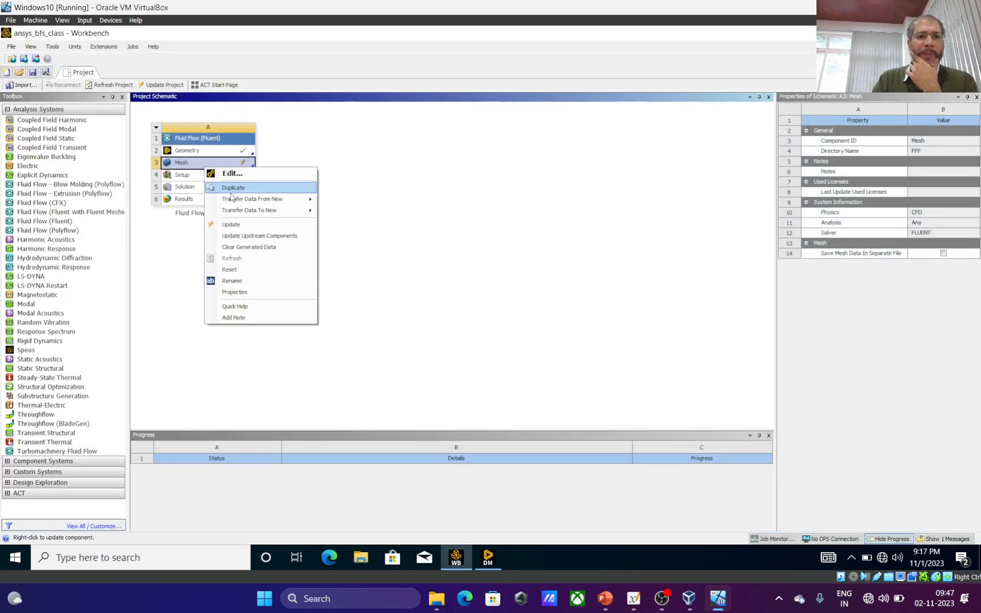
left_click(250, 225)
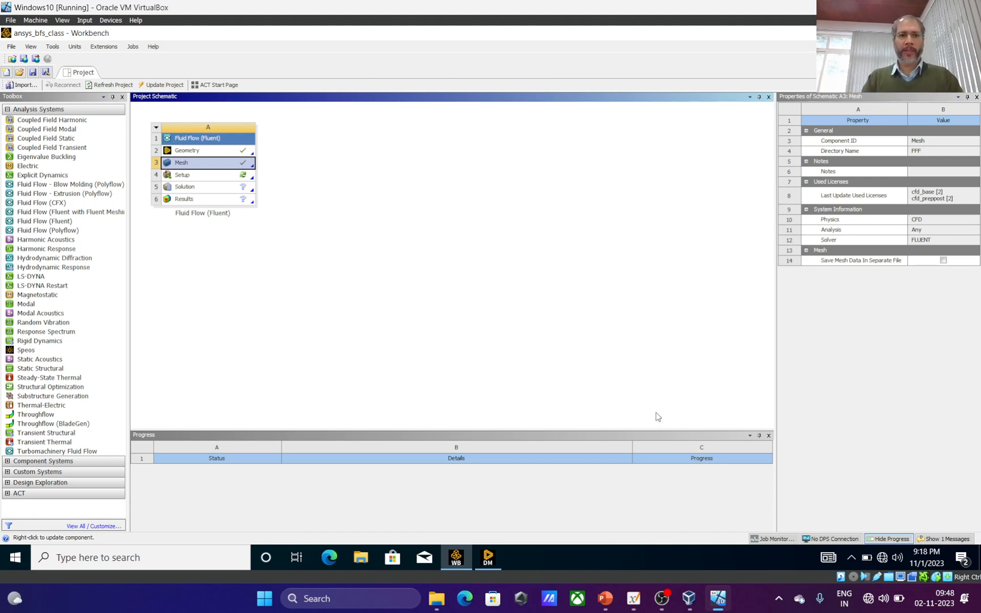
Open the Setup cell and start Fluent in double precision with 4 solver processes
left_click(206, 179)
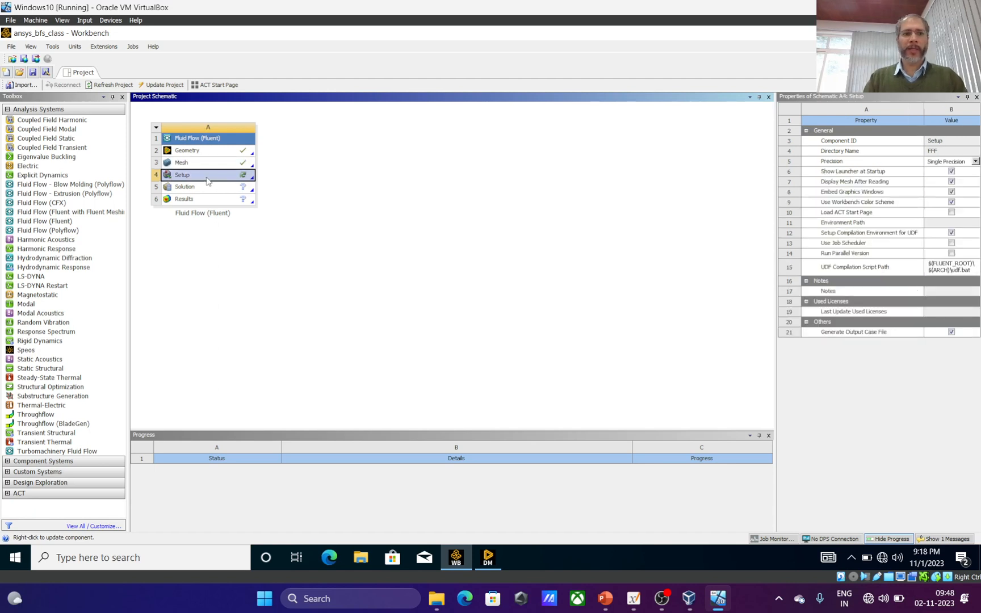
double_click(208, 178)
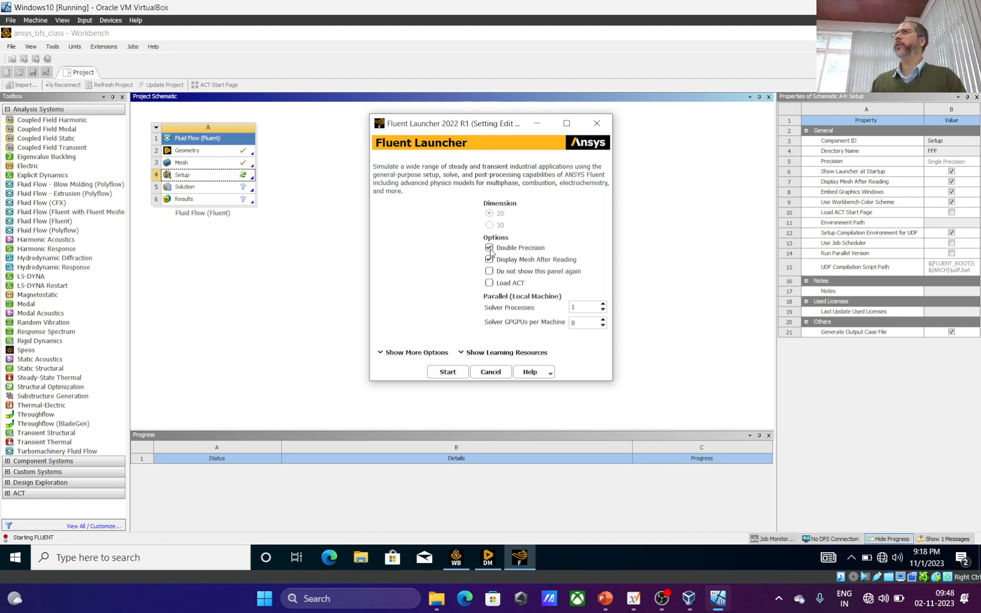
left_click(603, 304)
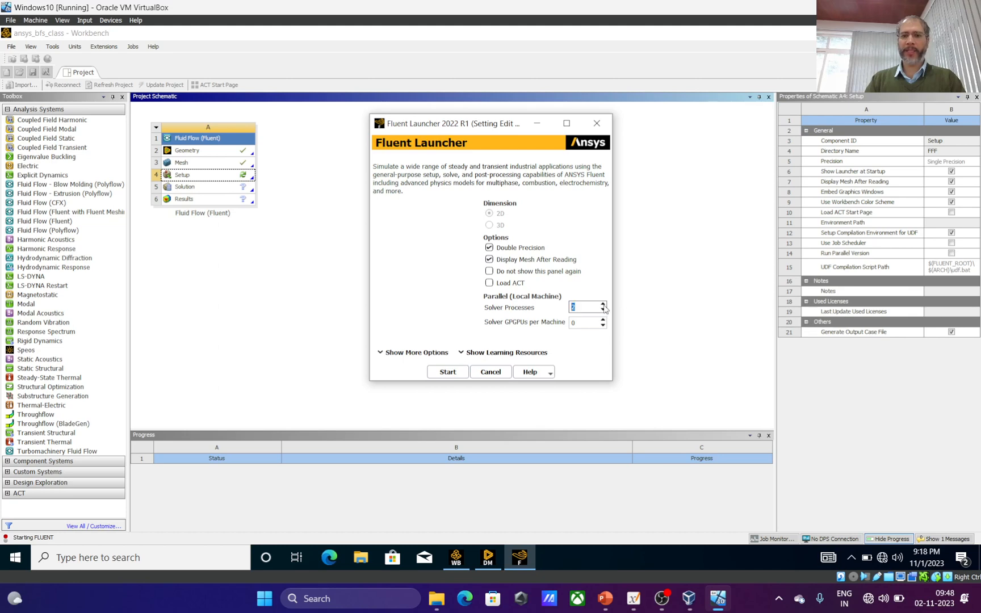
left_click(603, 305)
left_click(604, 306)
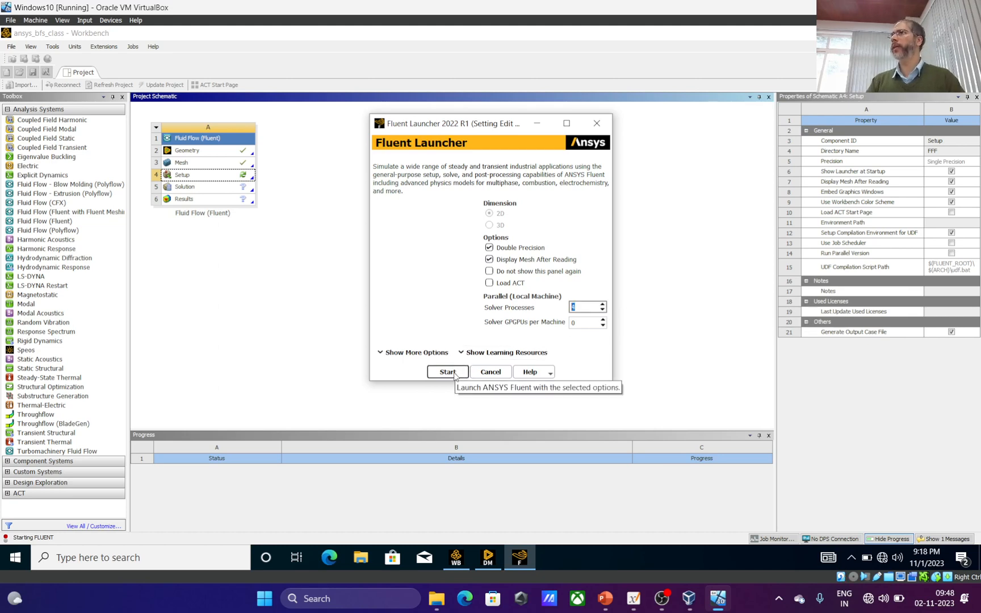
left_click(453, 374)
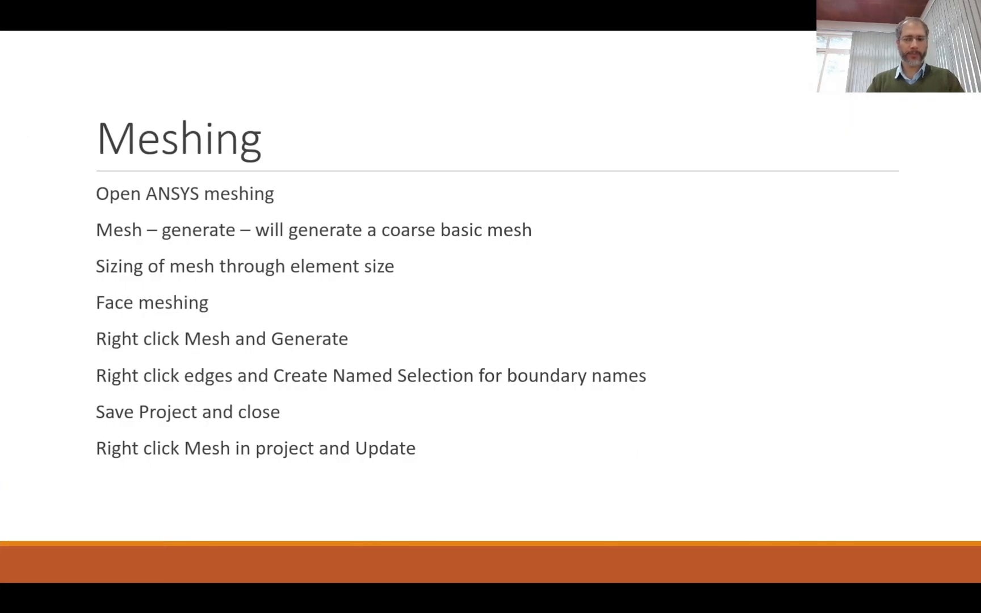
key("Right")
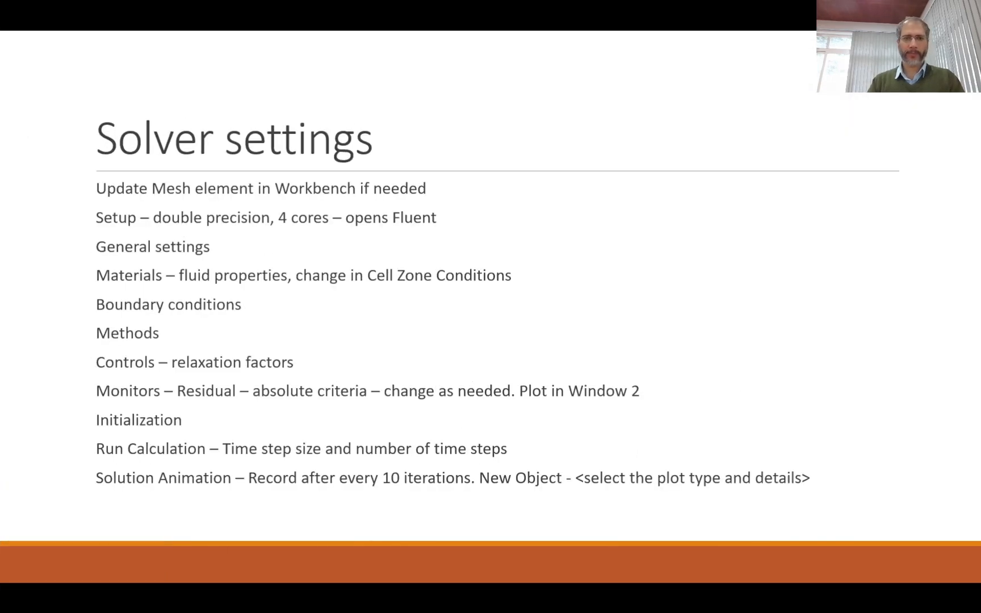
Switch from the solver settings slide to Fluent and run a mesh check
key("alt+Tab")
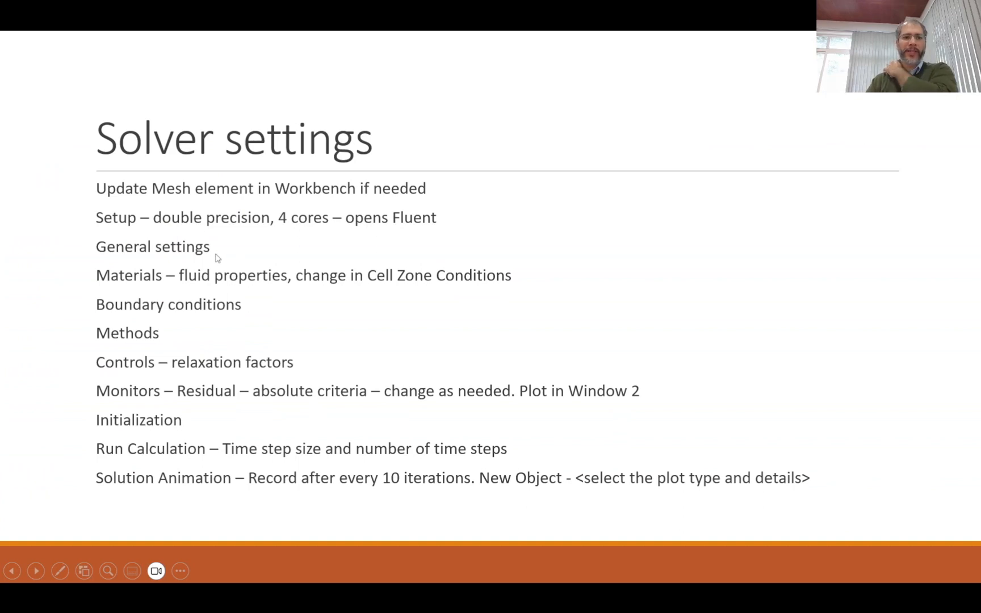
key("alt+Tab")
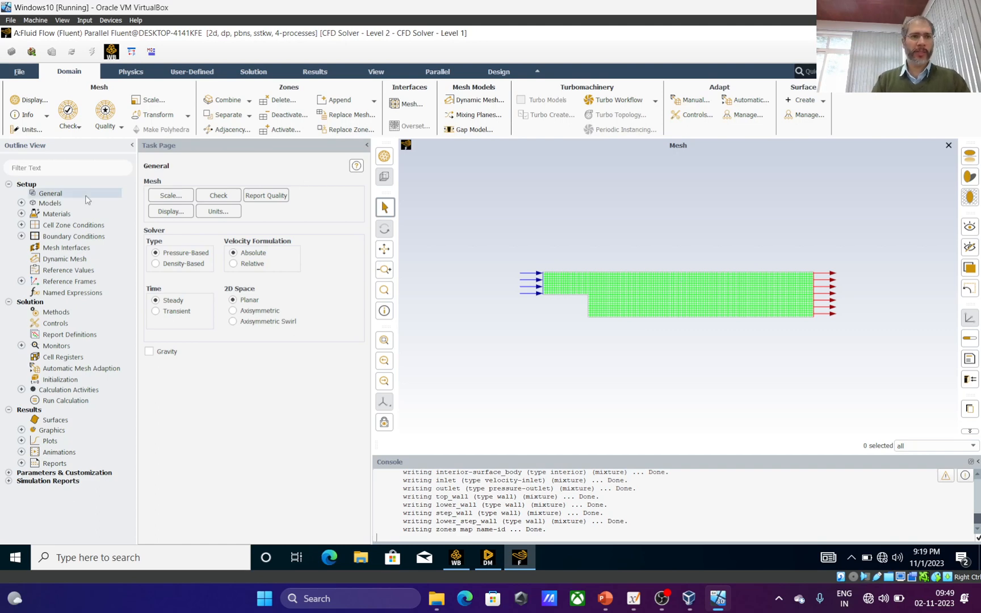
left_click(216, 196)
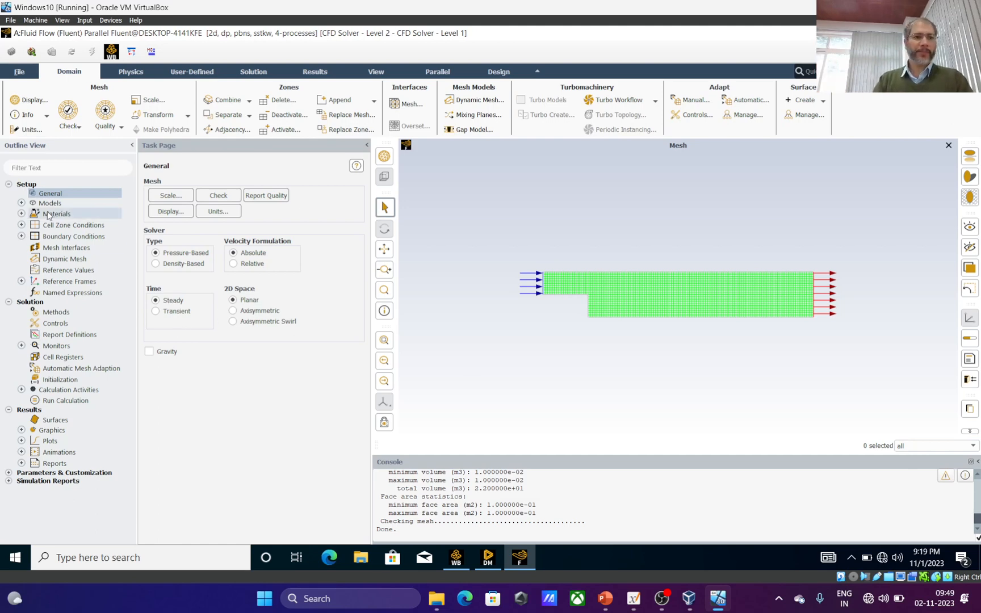
Set the viscous model to Laminar
left_click(21, 204)
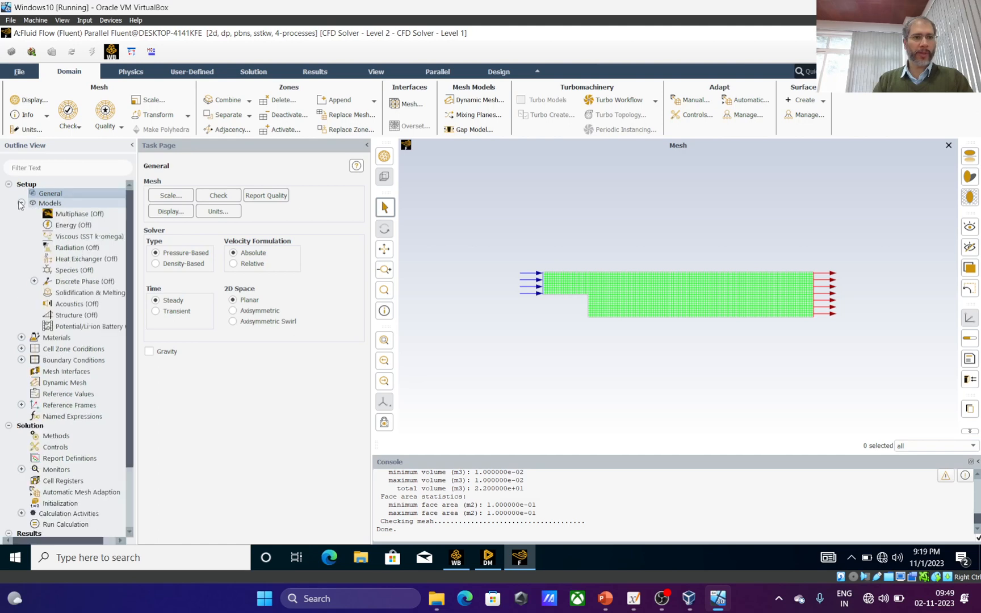
double_click(73, 237)
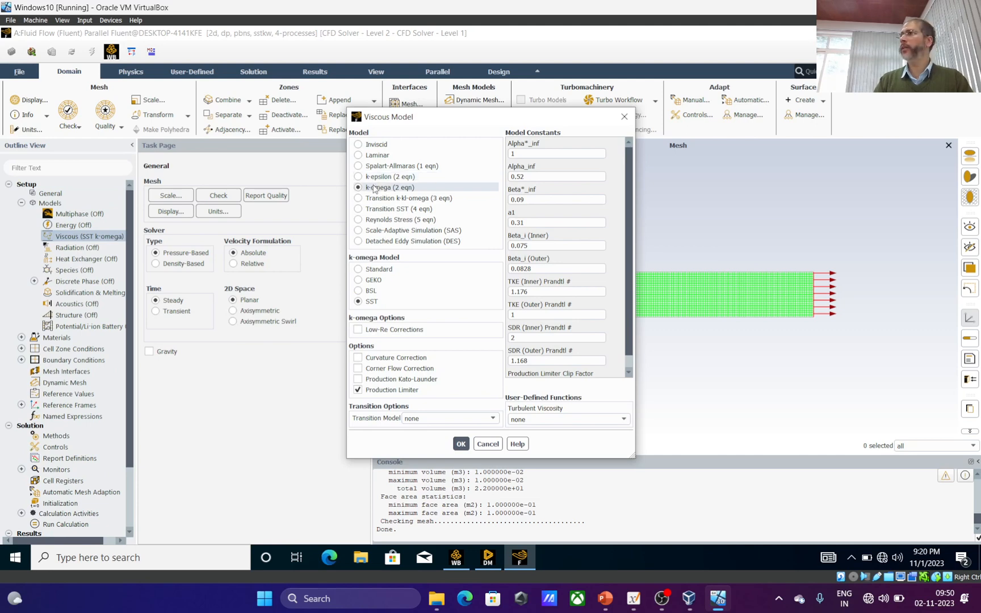
left_click(374, 157)
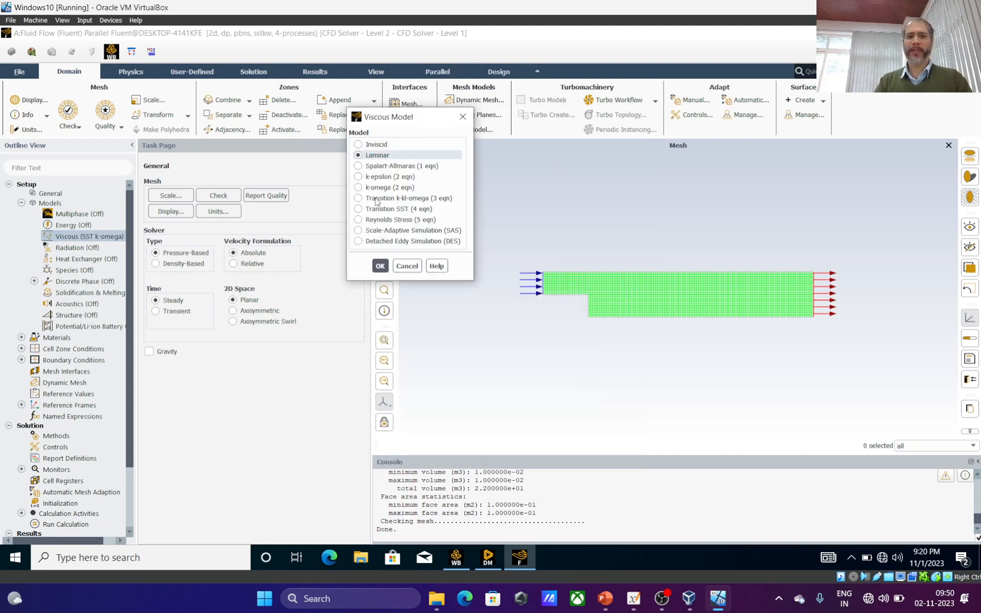
left_click(380, 266)
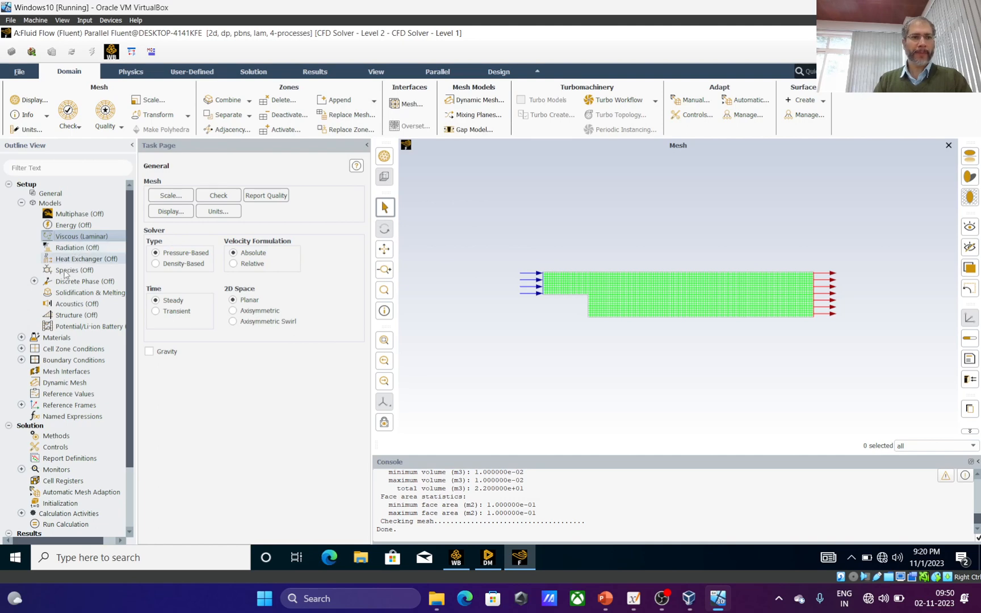
Open the fluid material air for editing and set its constant density to 1 kg/m³
left_click(22, 337)
left_click(34, 349)
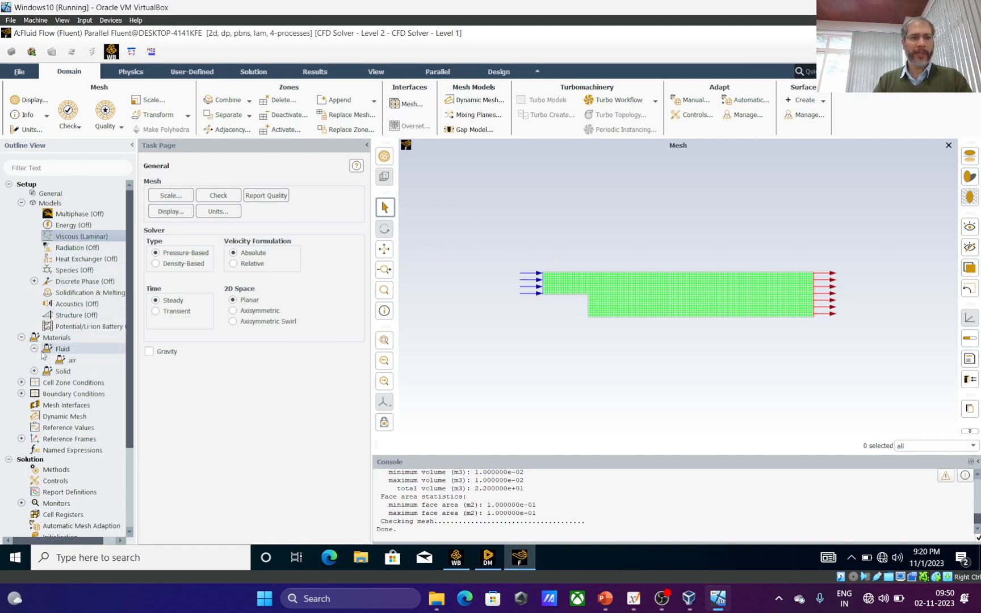
left_click(72, 364)
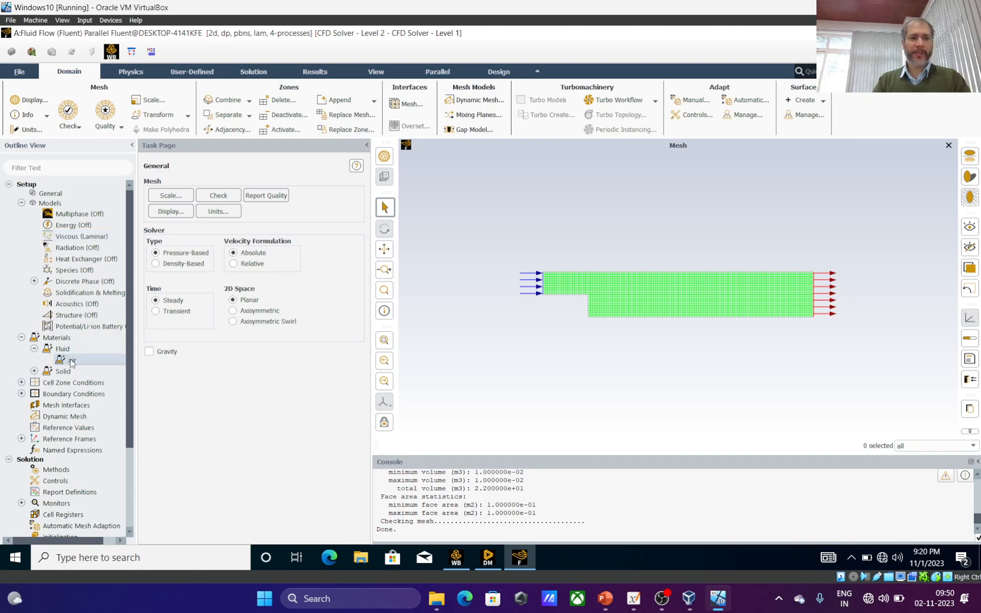
double_click(72, 363)
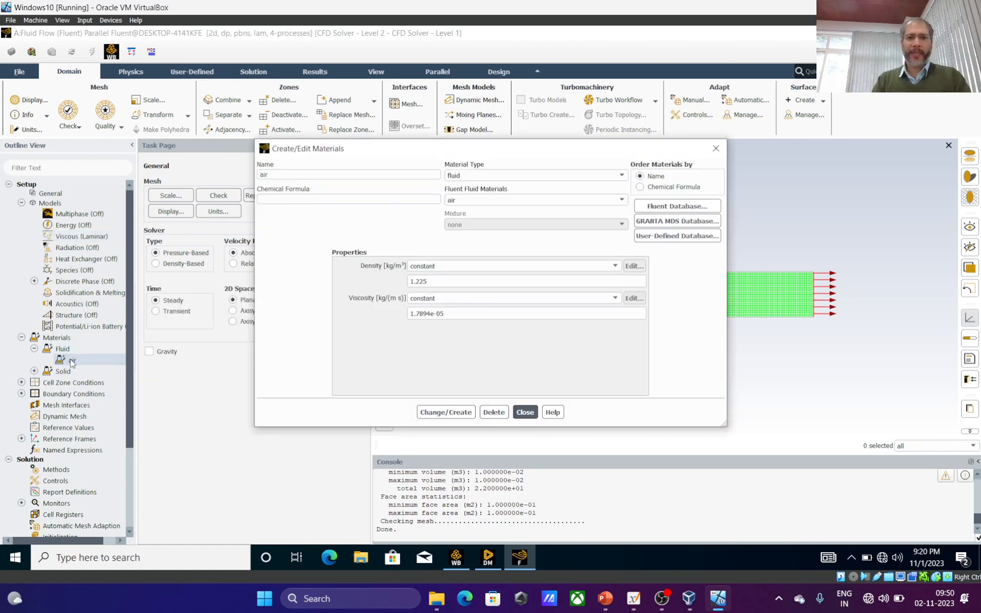
left_click(432, 279)
double_click(432, 280)
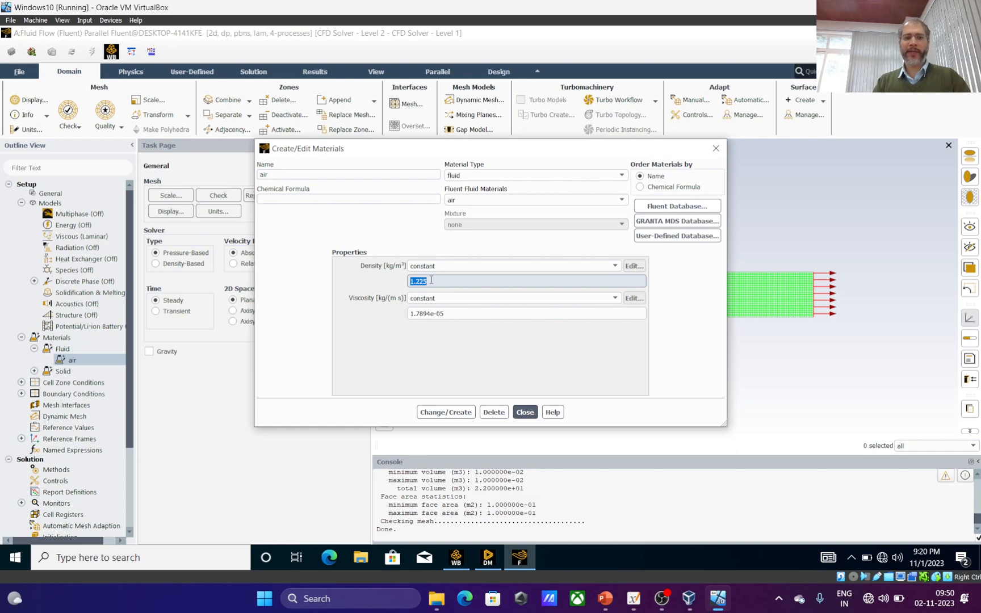
type("1")
Set the constant viscosity of air to 0.001 kg/(m s), apply the material changes and close the material editor
left_click(450, 314)
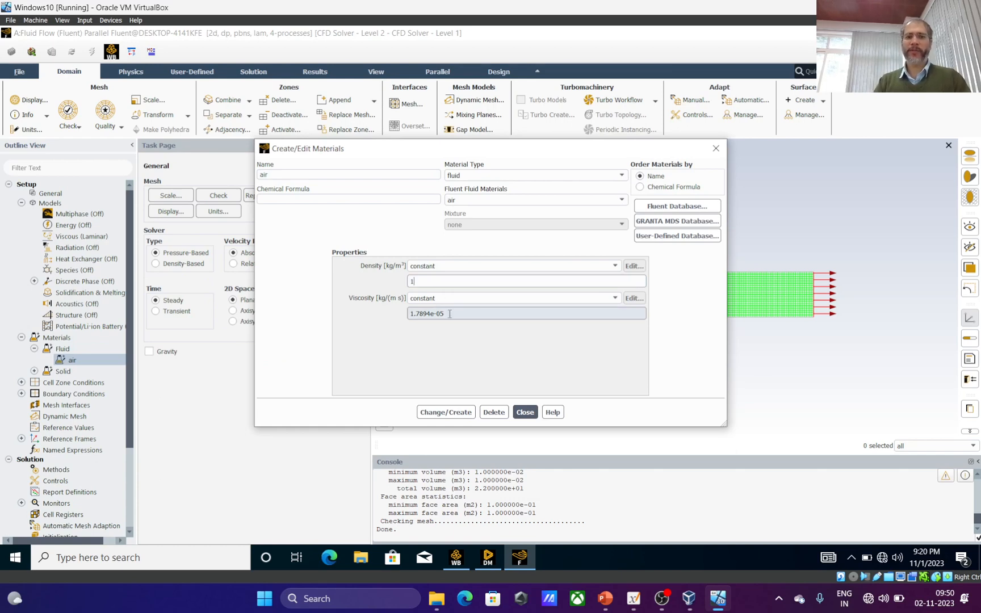
double_click(449, 314)
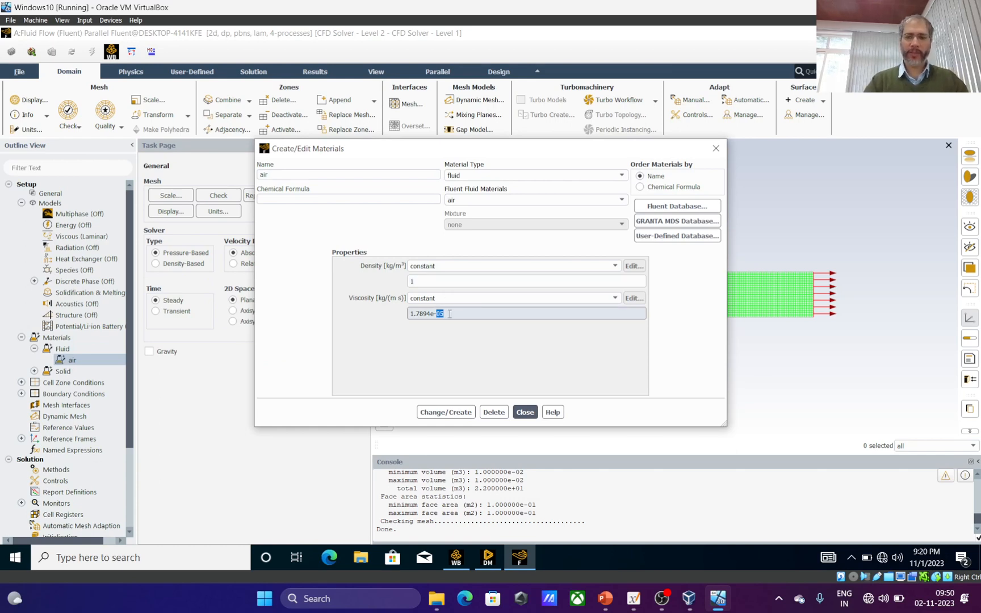
key("BackSpace")
key("BackSpace")
key("BackSpace")
key("BackSpace")
key("BackSpace")
key("BackSpace")
key("BackSpace")
key("BackSpace")
key("BackSpace")
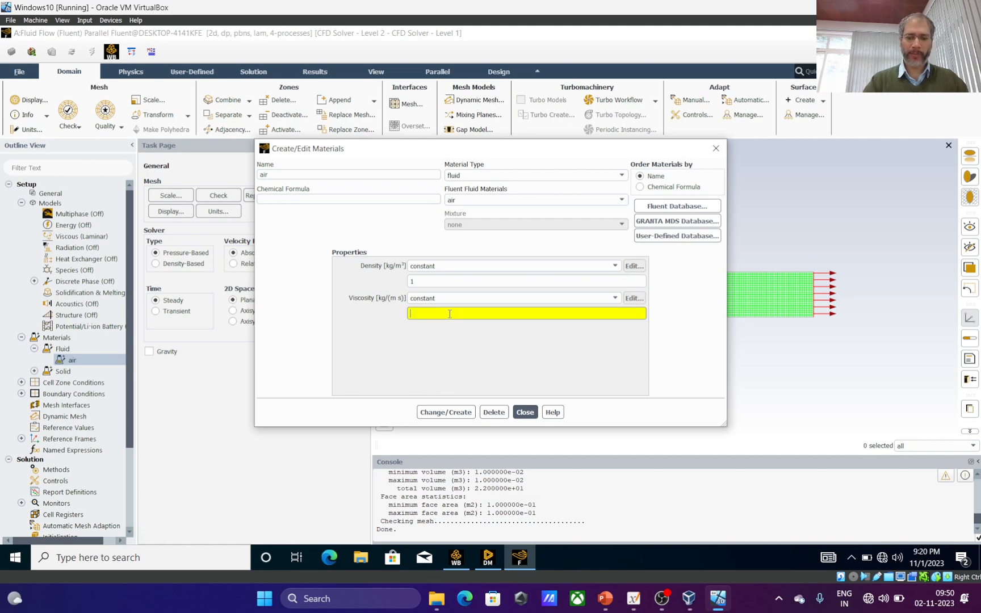
type("0.001")
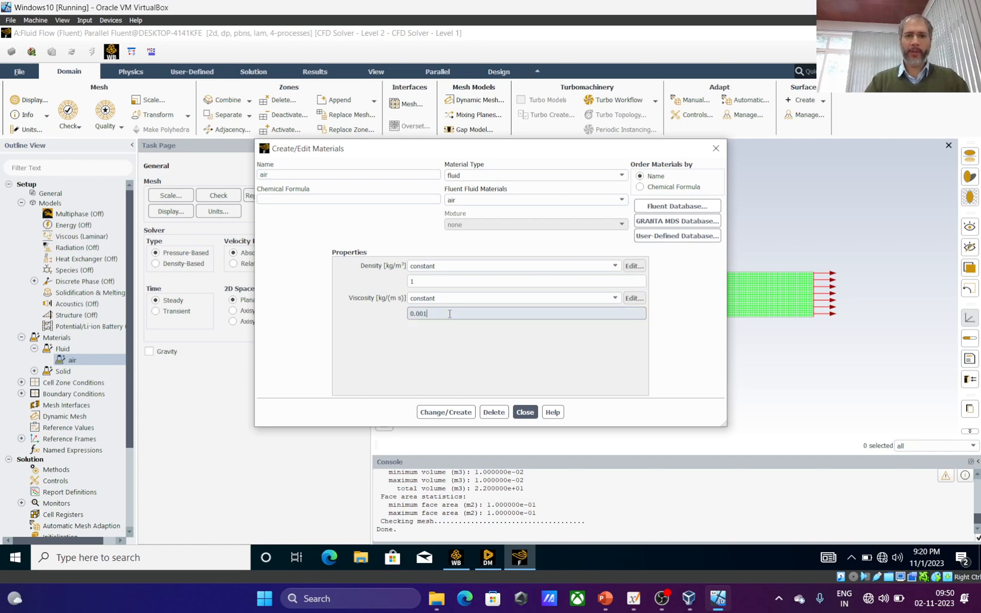
left_click(454, 412)
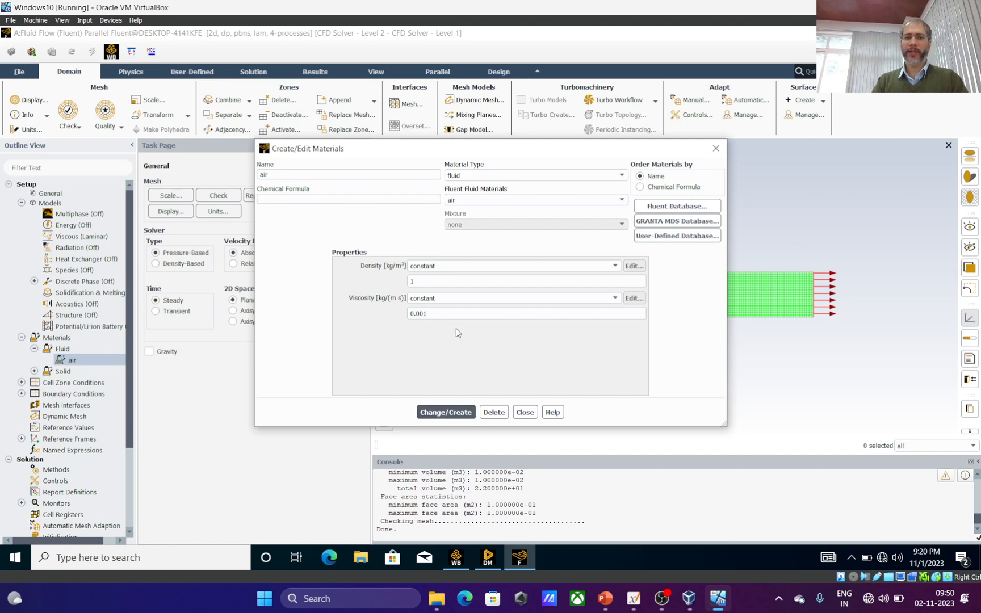
left_click(443, 316)
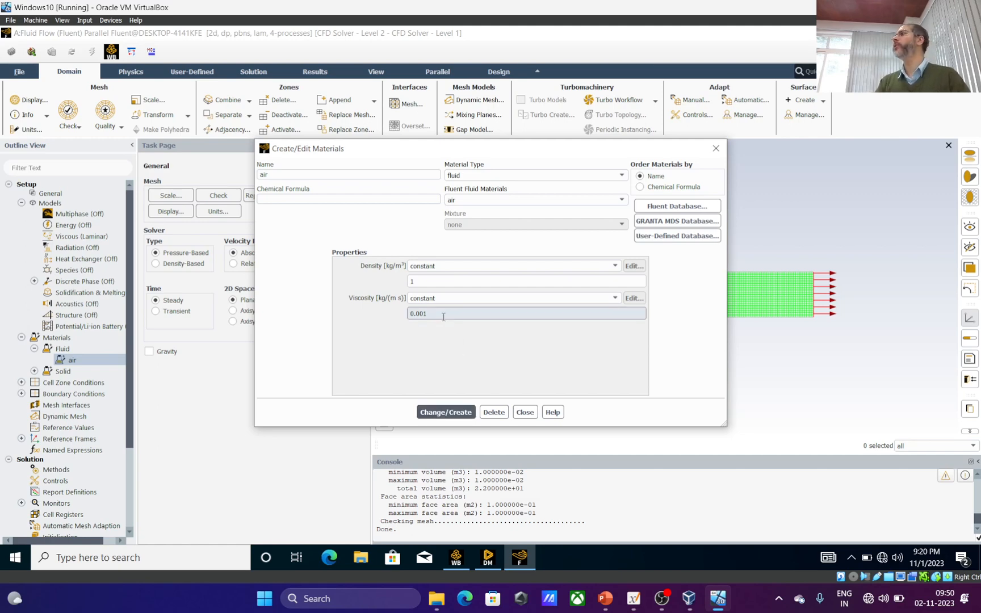
left_click(525, 412)
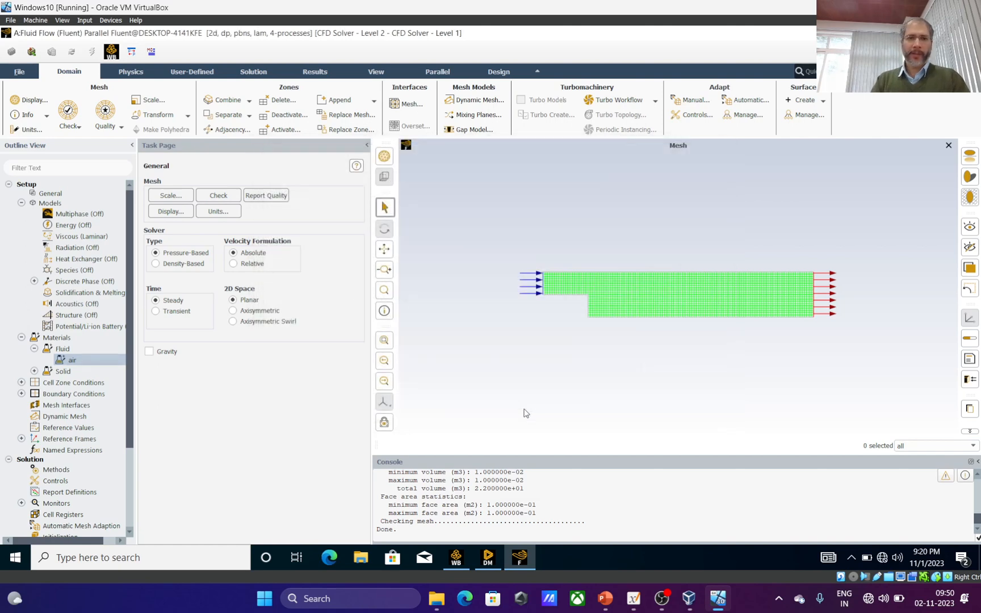
Set the velocity magnitude of the inlet boundary condition to 0.05 m/s and apply it
left_click(21, 393)
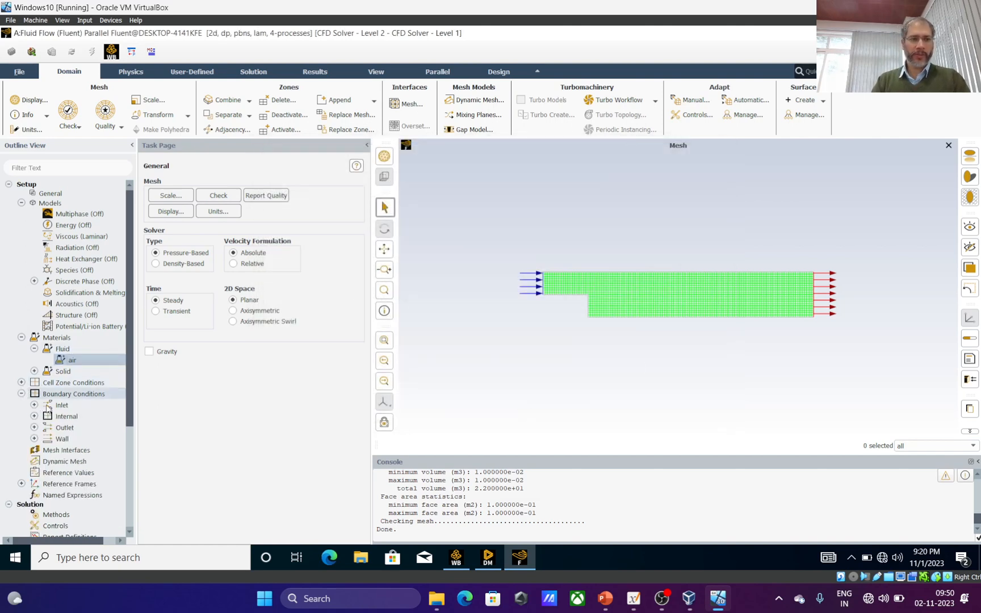
left_click(34, 405)
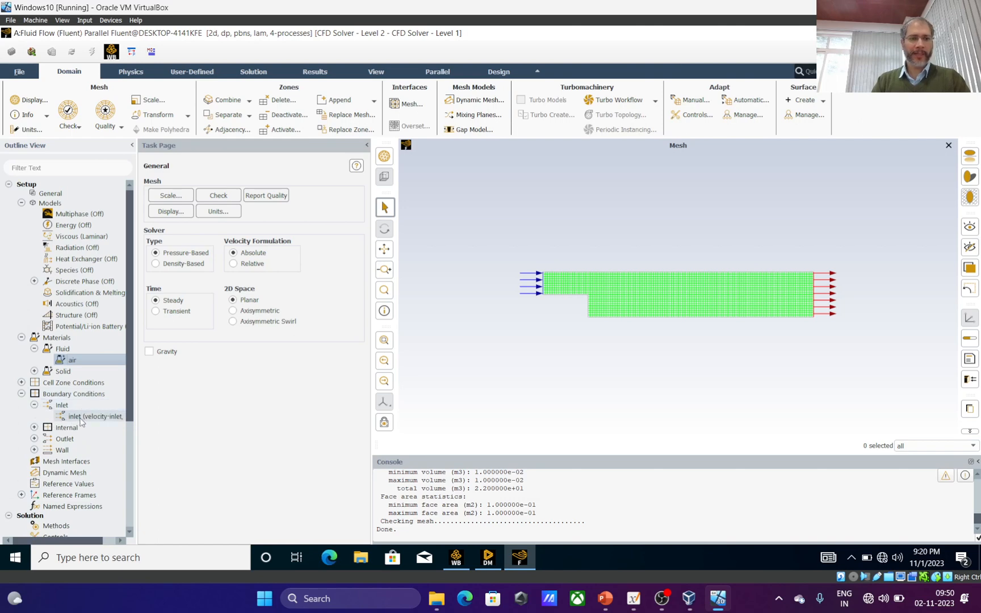
left_click(79, 416)
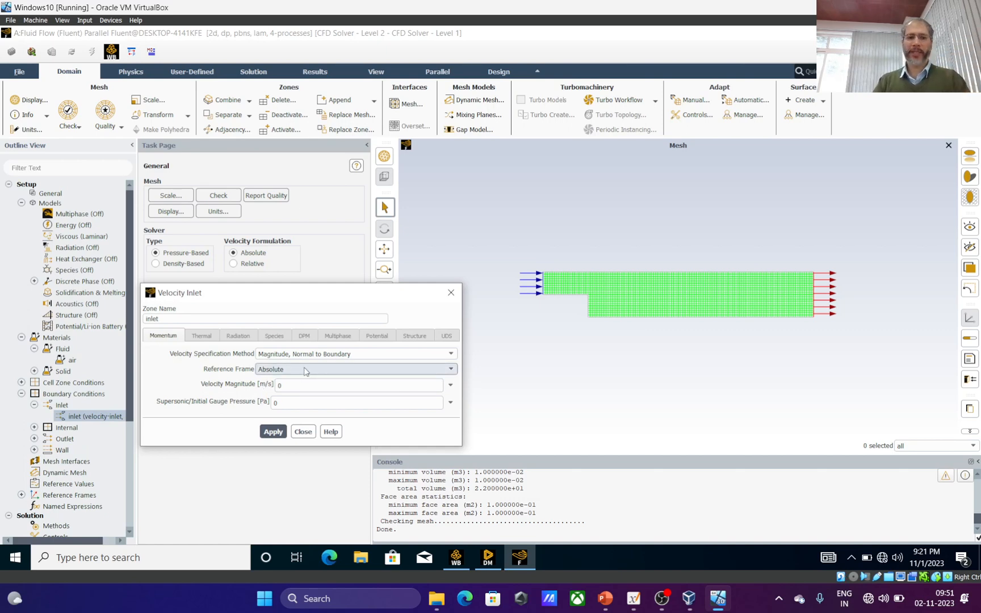
double_click(299, 385)
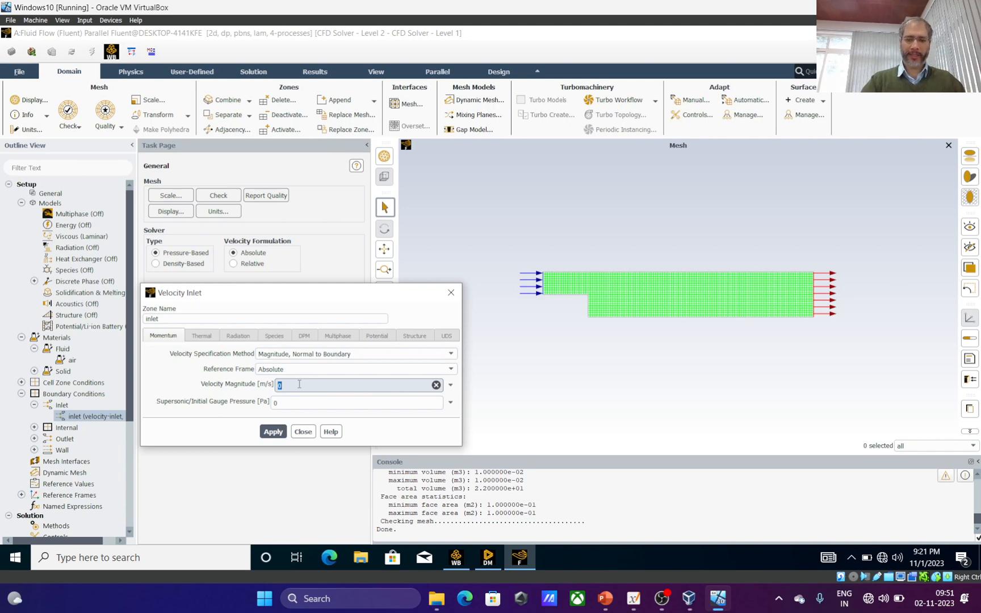
type("0.05")
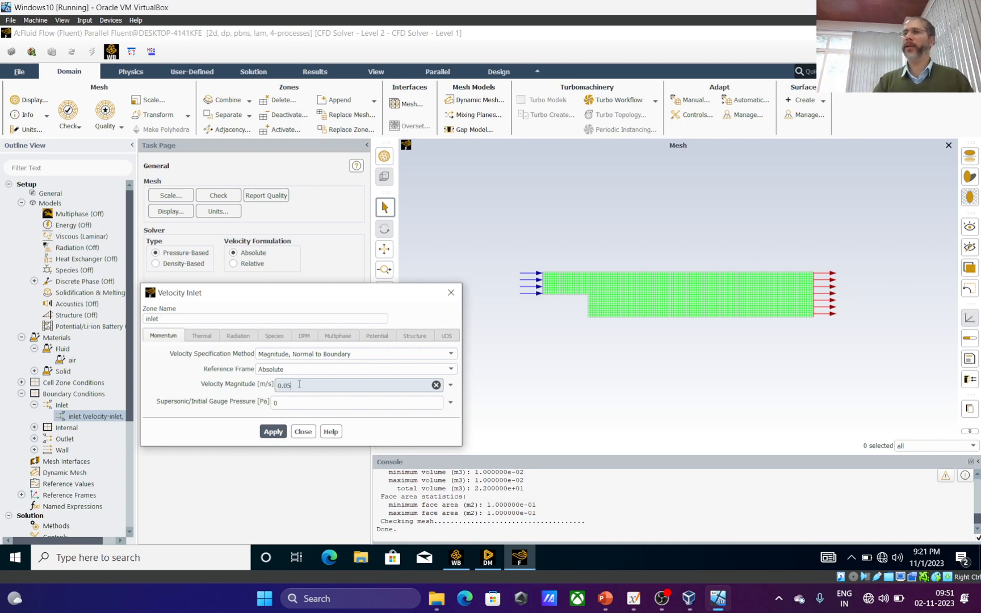
left_click(272, 432)
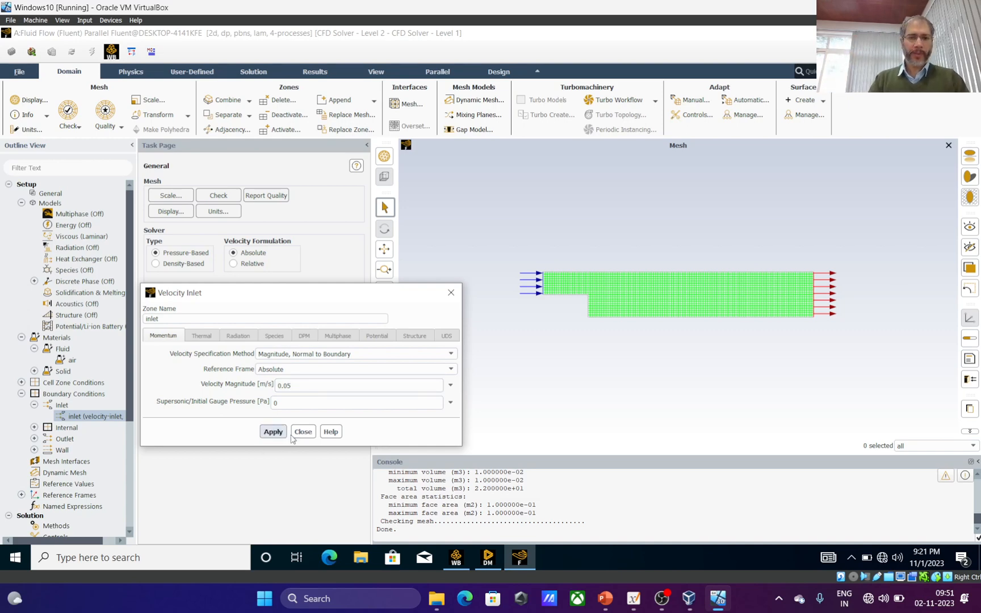
left_click(302, 433)
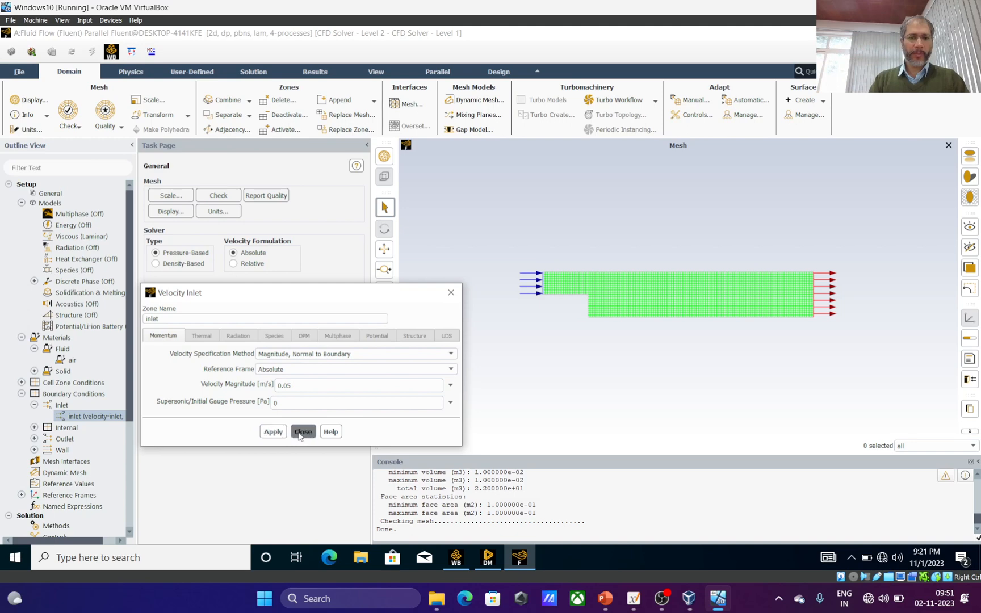
left_click(35, 405)
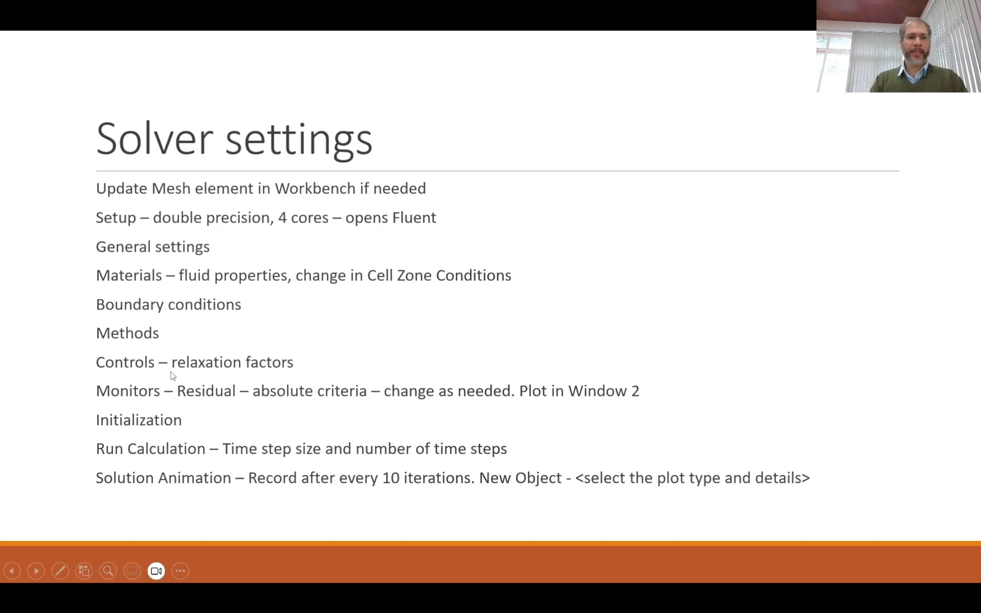
Return to Fluent and review the solution methods, keeping the Coupled pressure-velocity scheme, and the relaxation factors in the solution controls
key("alt+Tab")
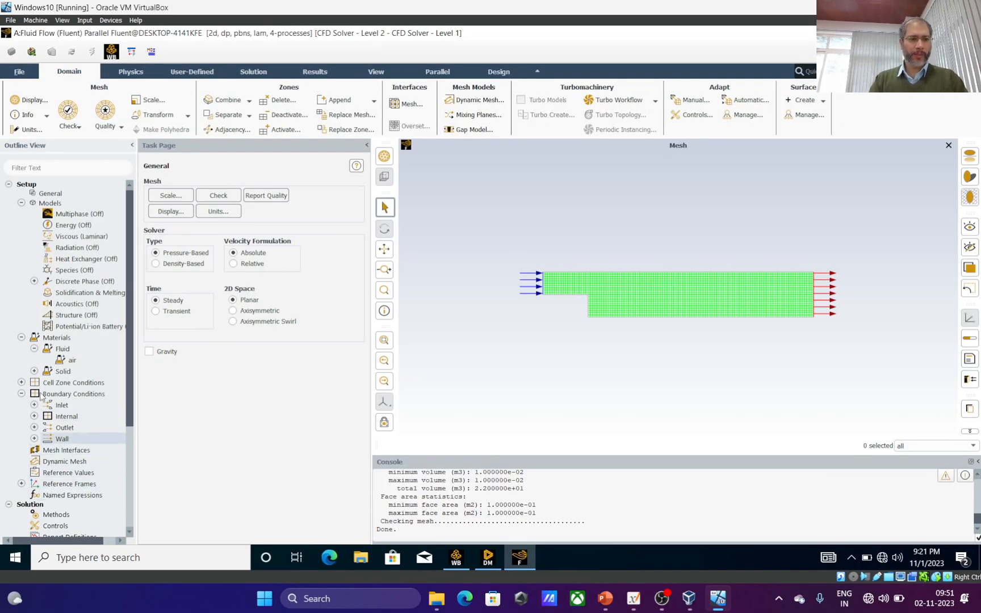
scroll(52, 451, "down", 1)
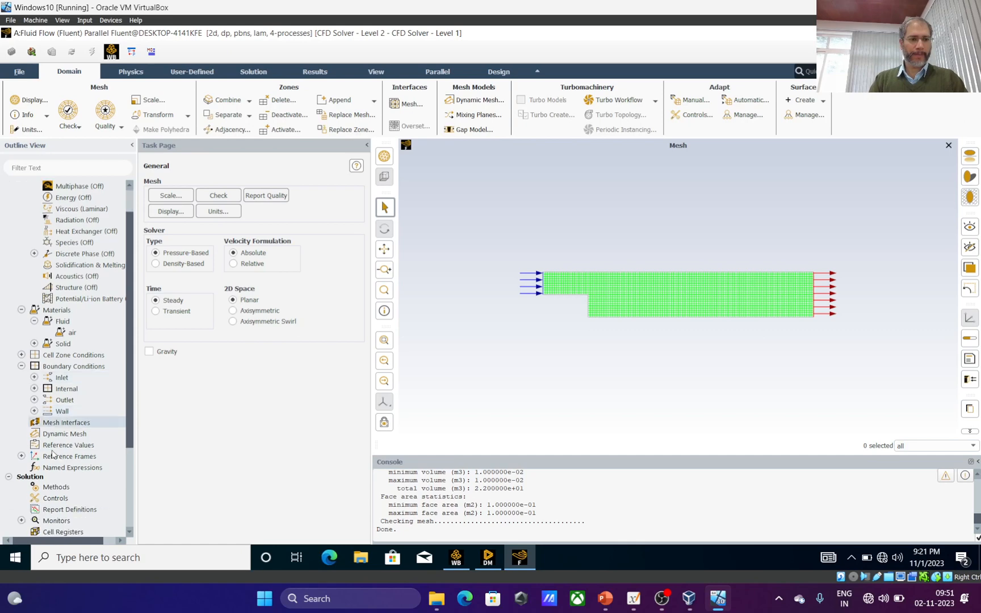
left_click(56, 488)
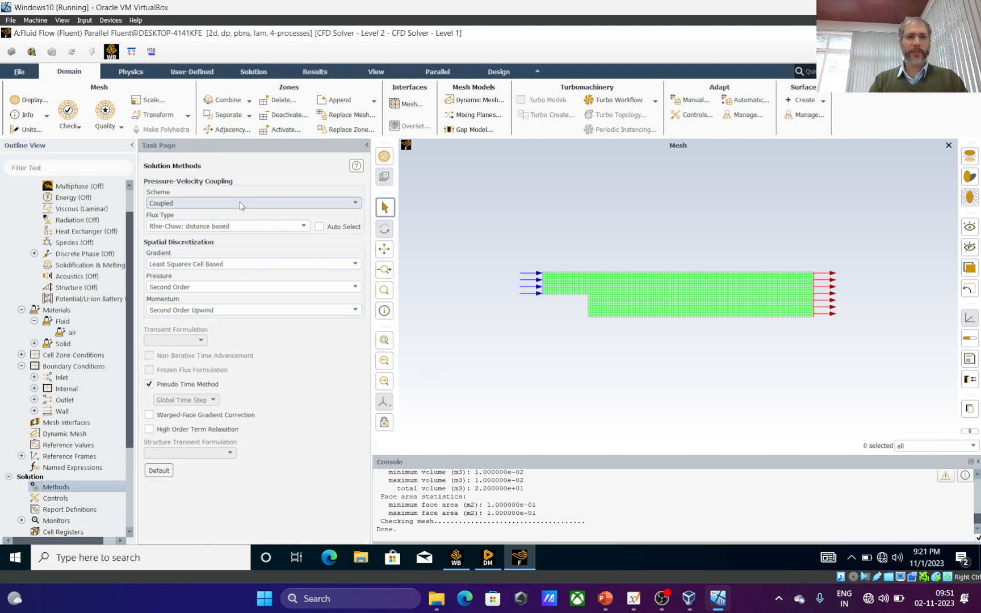
left_click(239, 204)
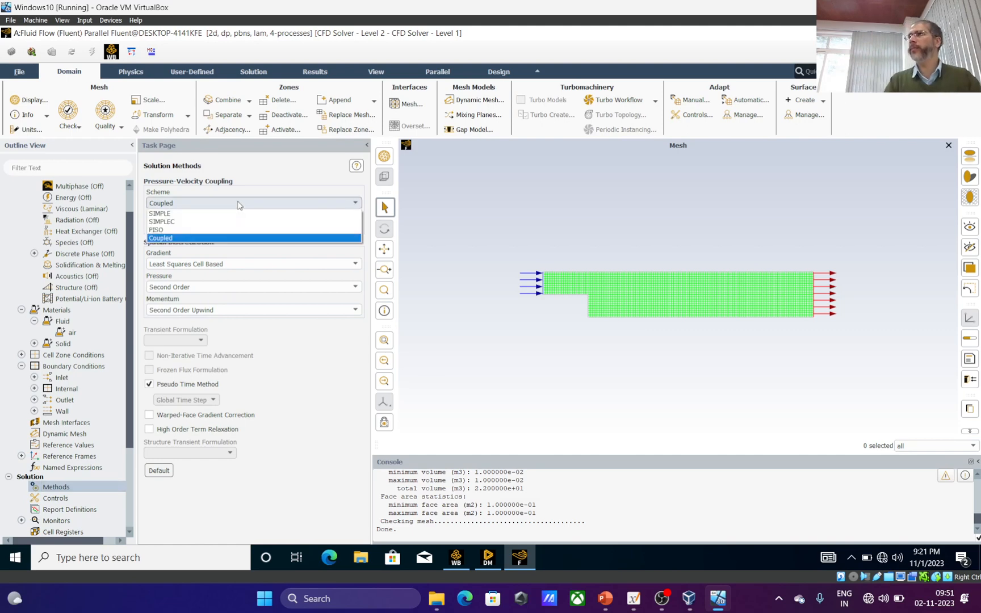
left_click(214, 238)
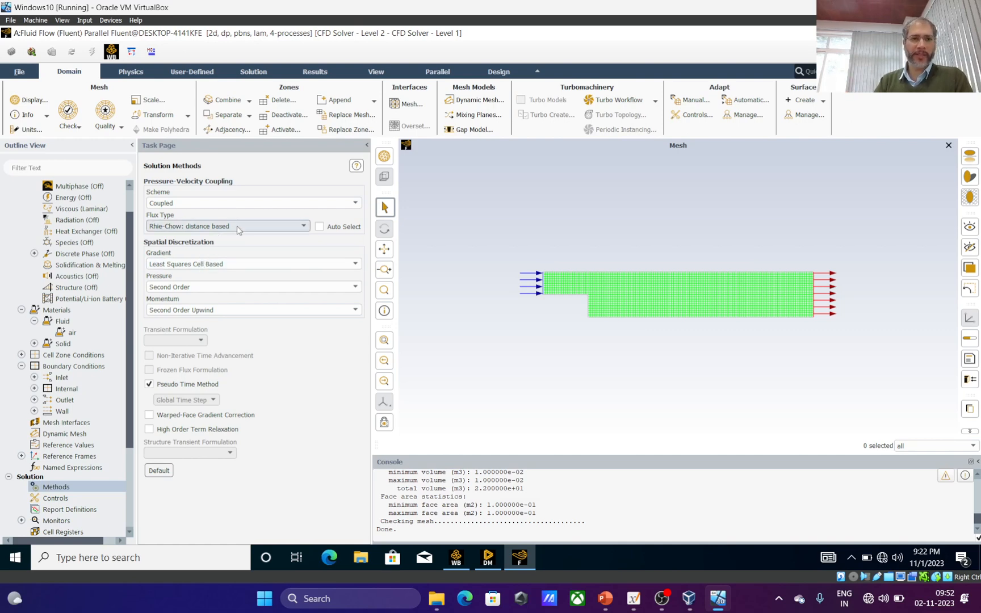
left_click(295, 204)
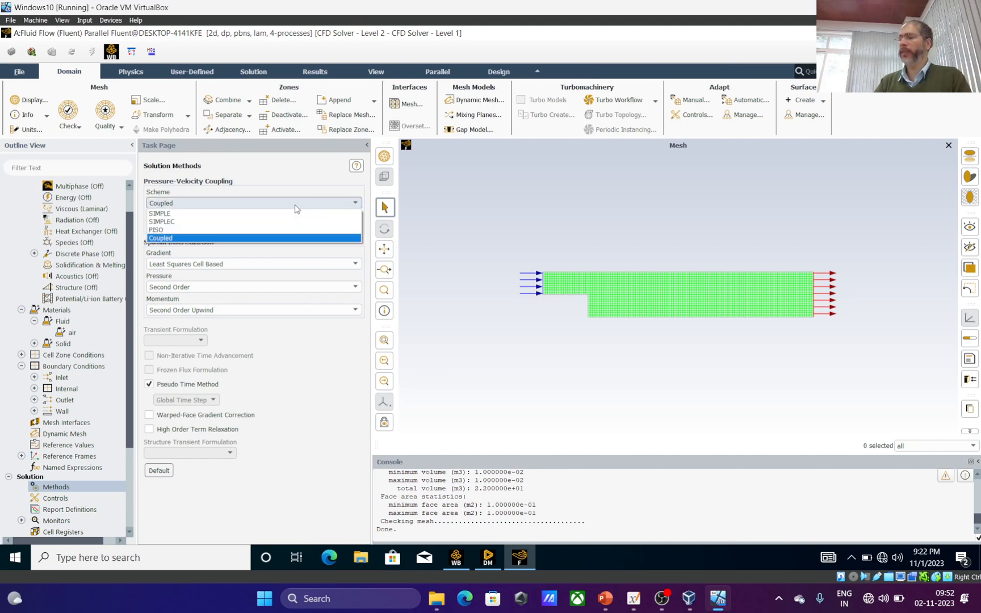
left_click(296, 205)
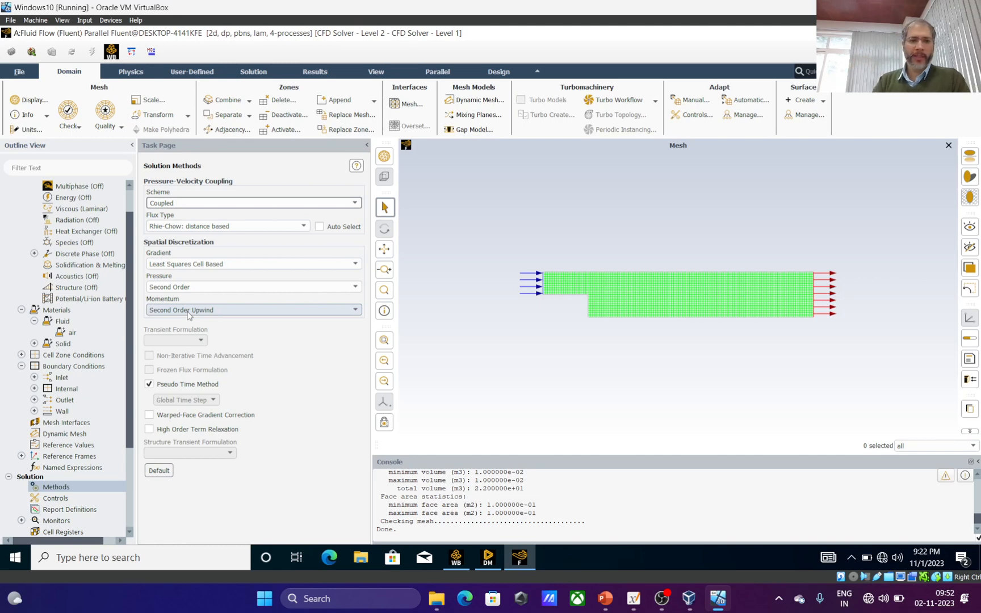
left_click(52, 497)
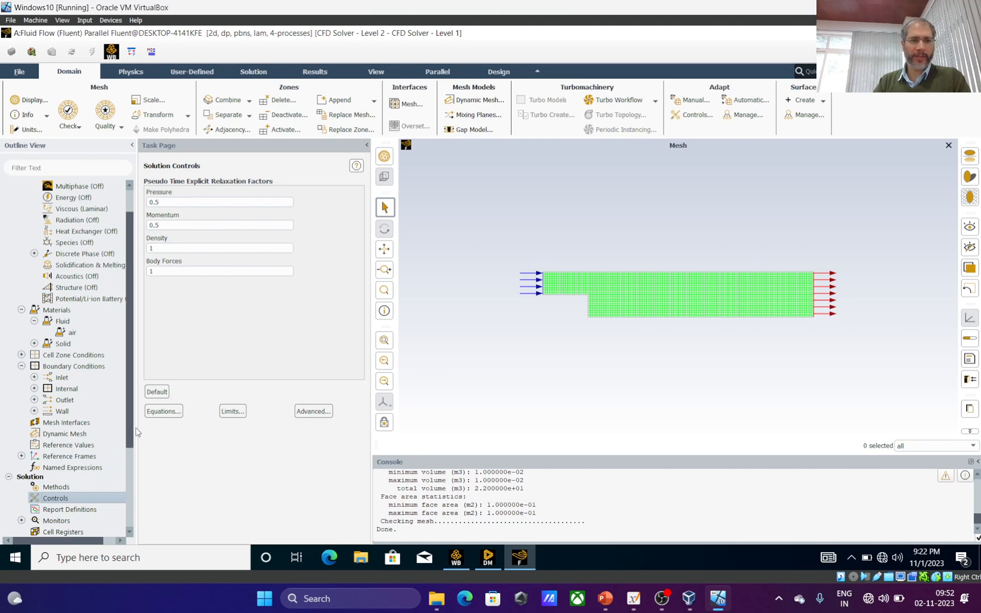
left_click_drag(130, 446, 130, 491)
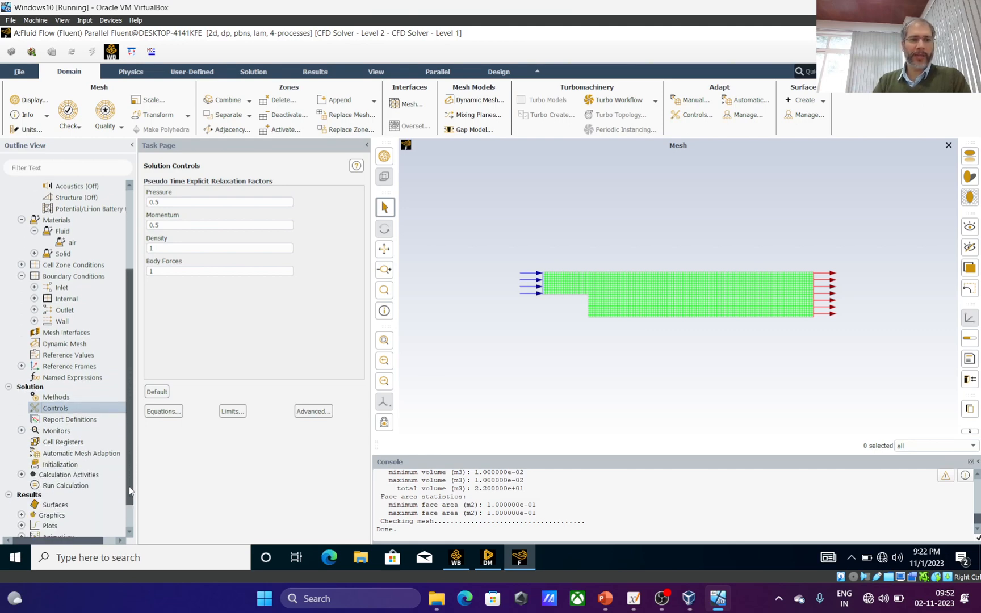
Review the residual monitor convergence criteria, including the advanced options, and leave the settings without applying changes
left_click(21, 430)
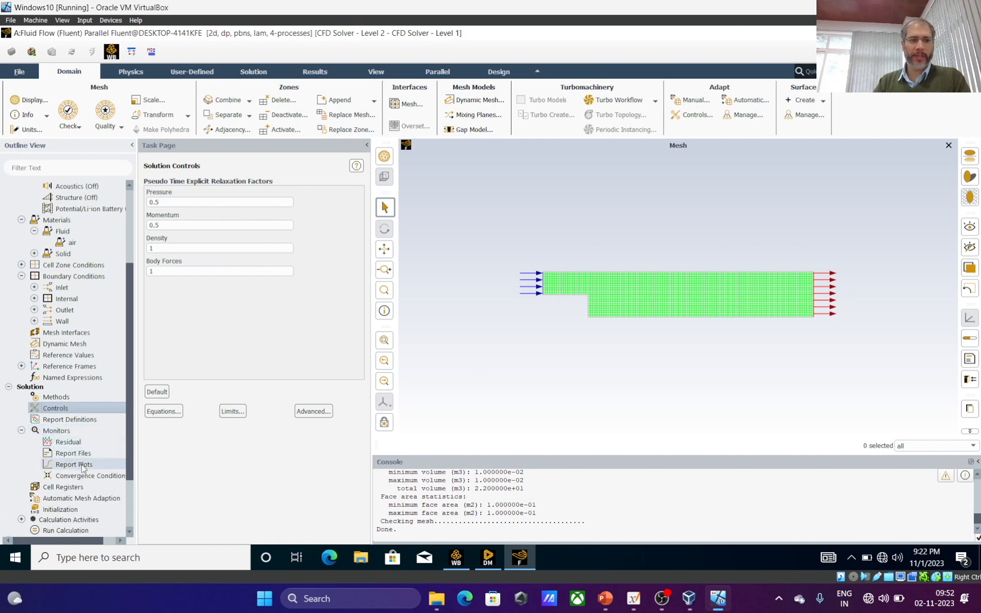
double_click(70, 441)
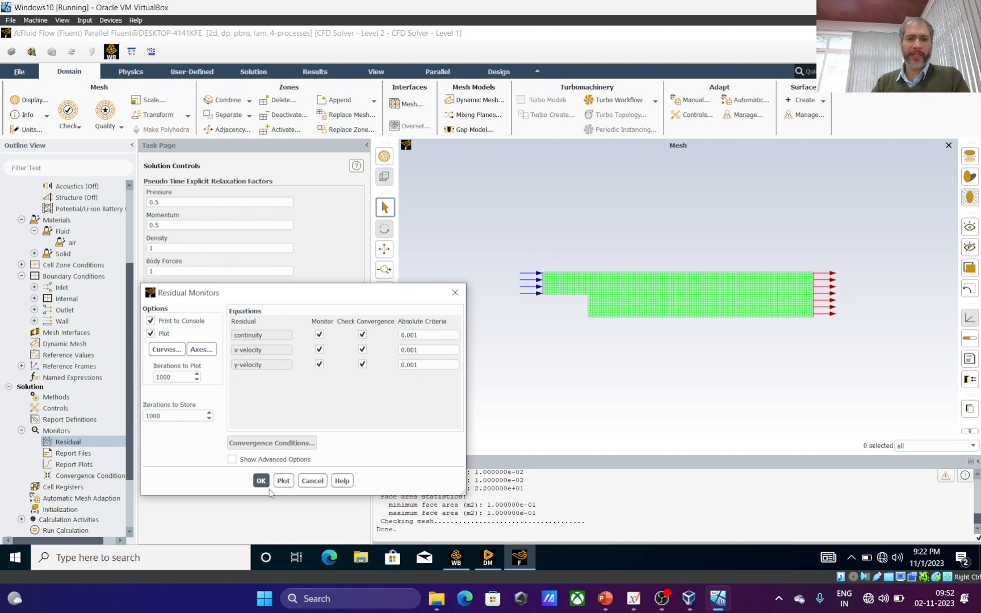
left_click(232, 459)
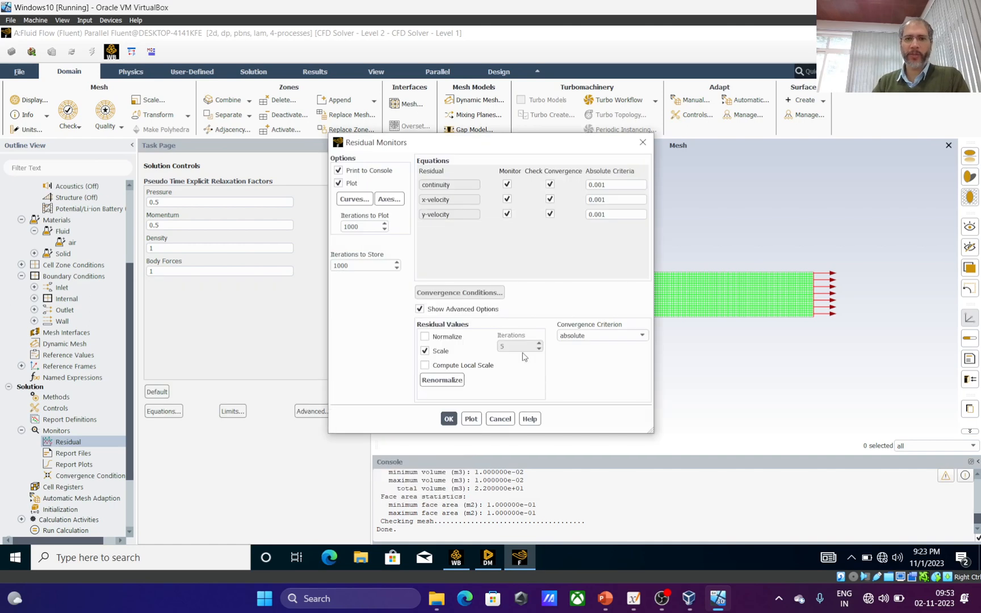
left_click(501, 420)
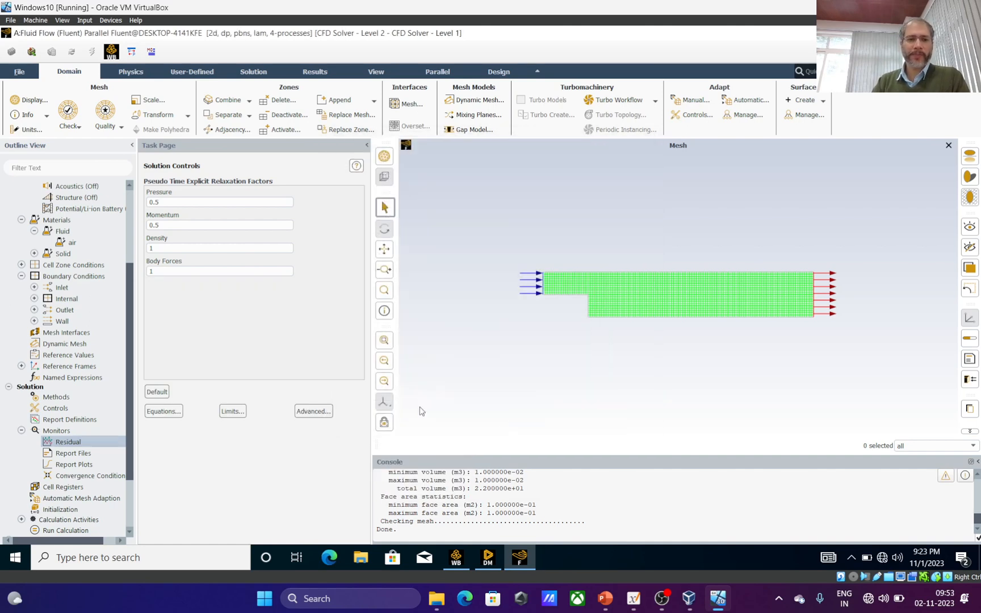
Initialize the solution using the hybrid initialization method
left_click(74, 510)
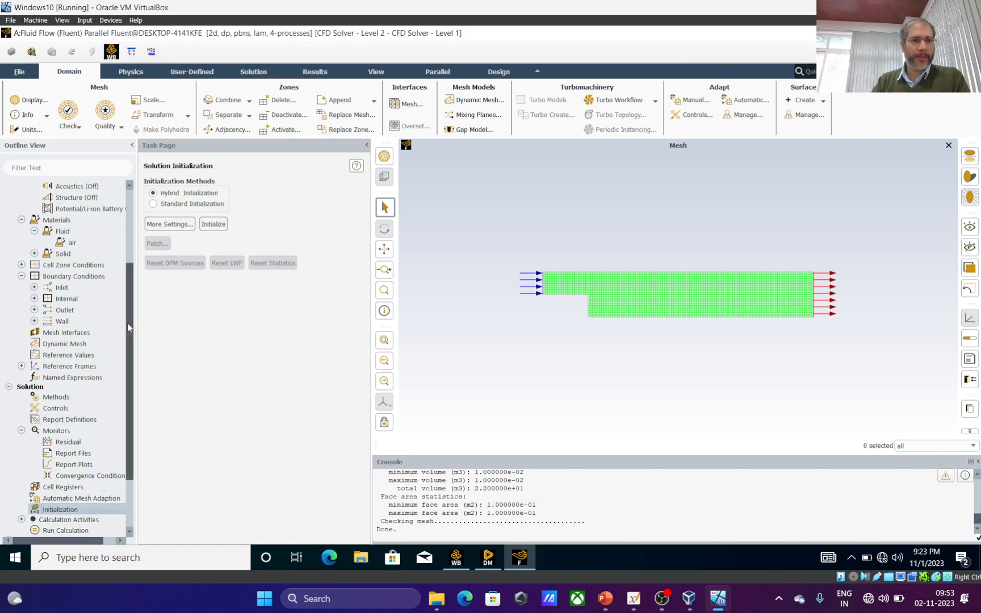
left_click_drag(128, 322, 129, 351)
left_click(210, 225)
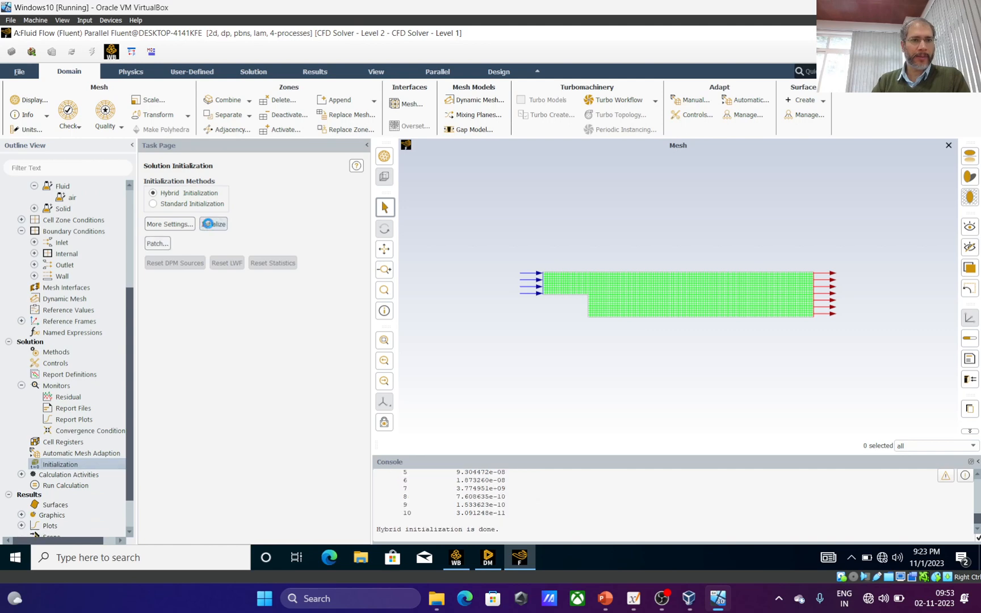
Reinitialize the flow field using standard initialization with an X velocity of 0 m/s, discarding the existing unsaved data
left_click(179, 205)
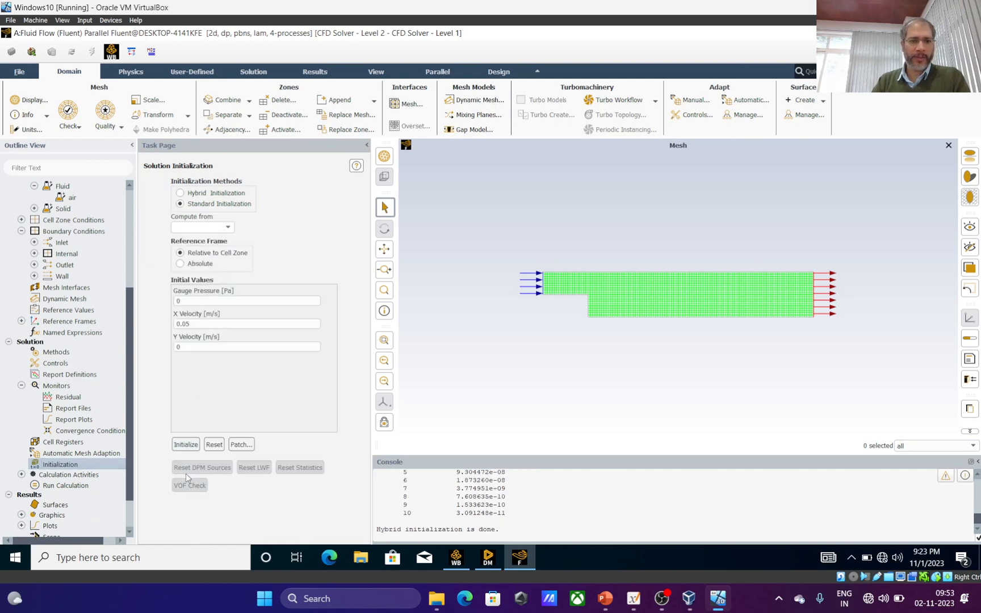
type("0")
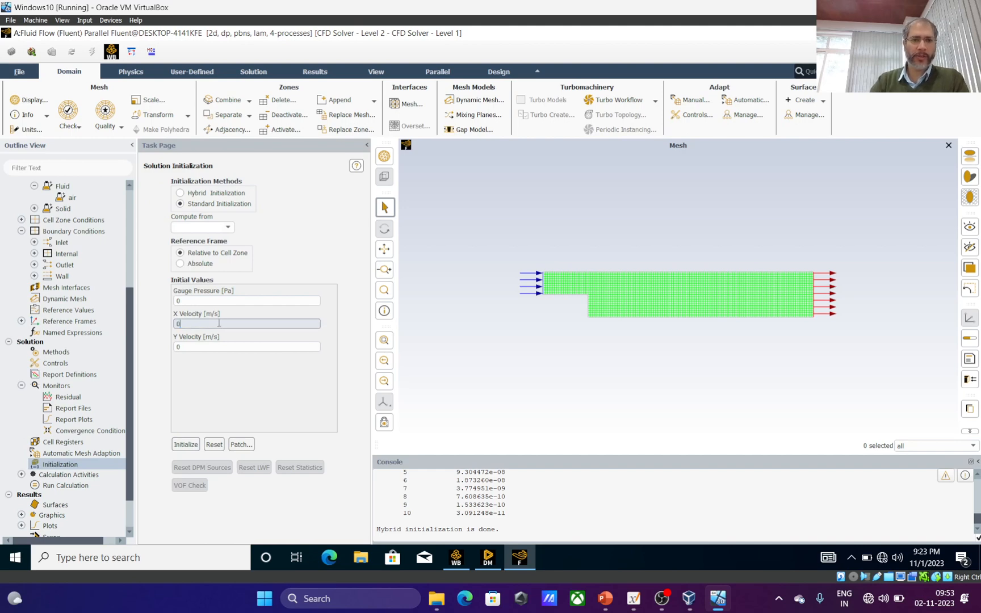
left_click(186, 444)
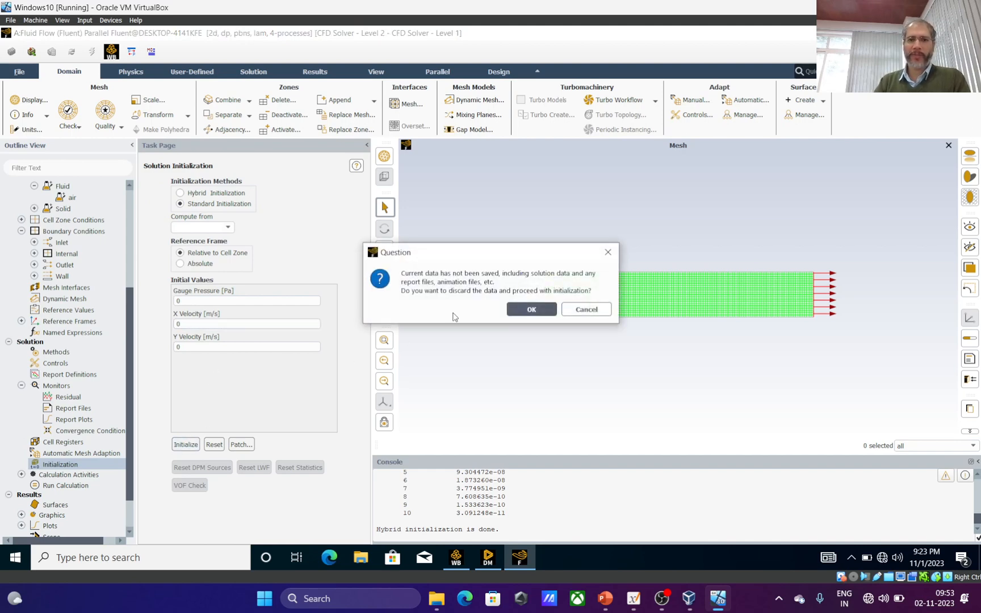
left_click(532, 309)
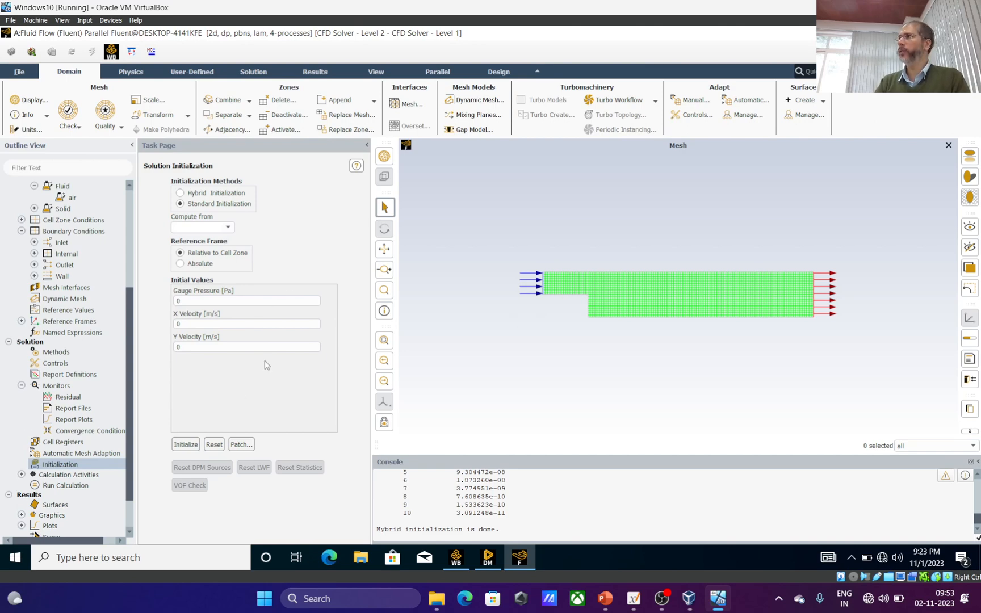
scroll(42, 439, "down", 2)
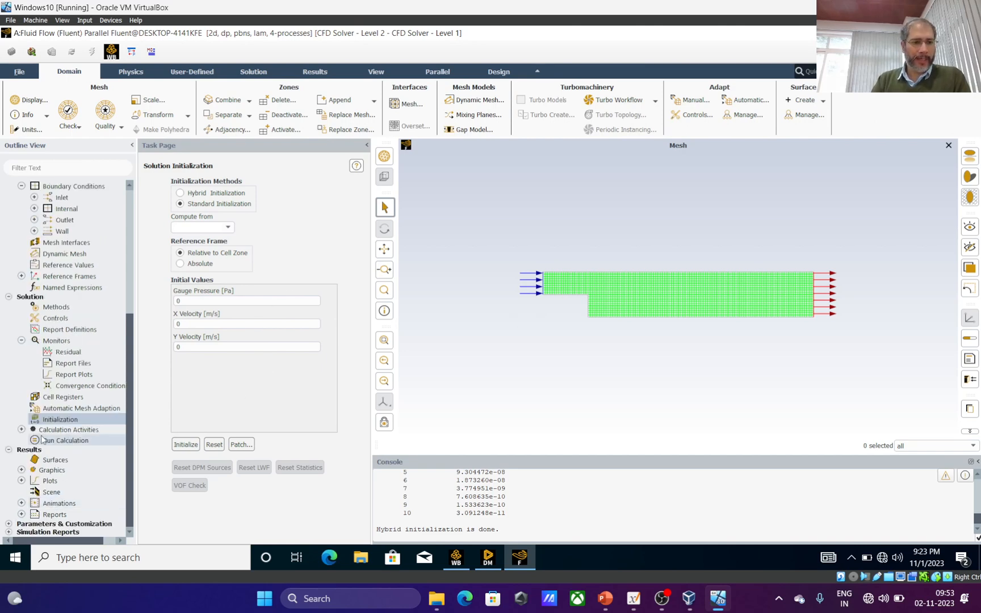
left_click(21, 429)
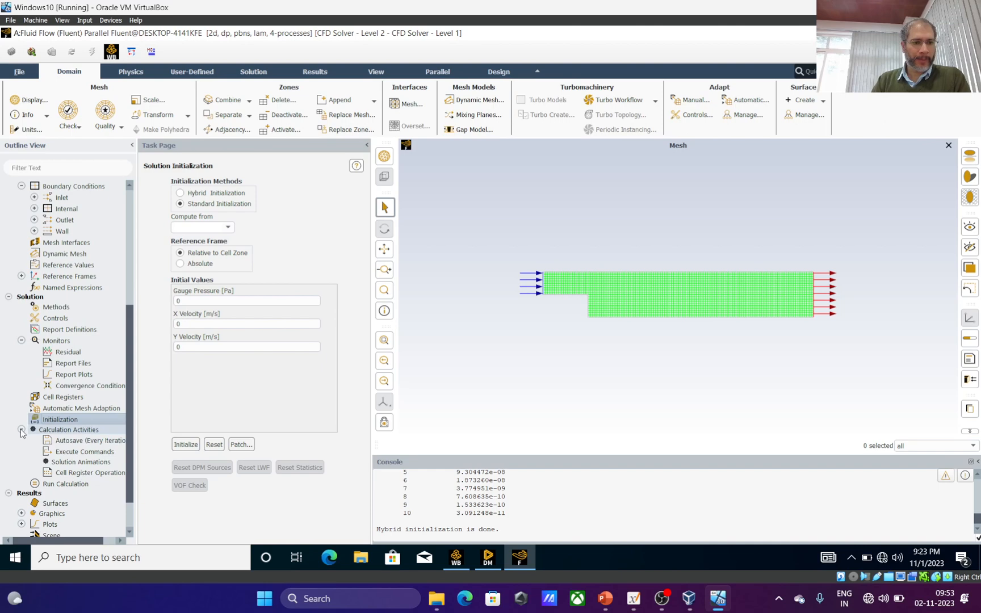
double_click(82, 463)
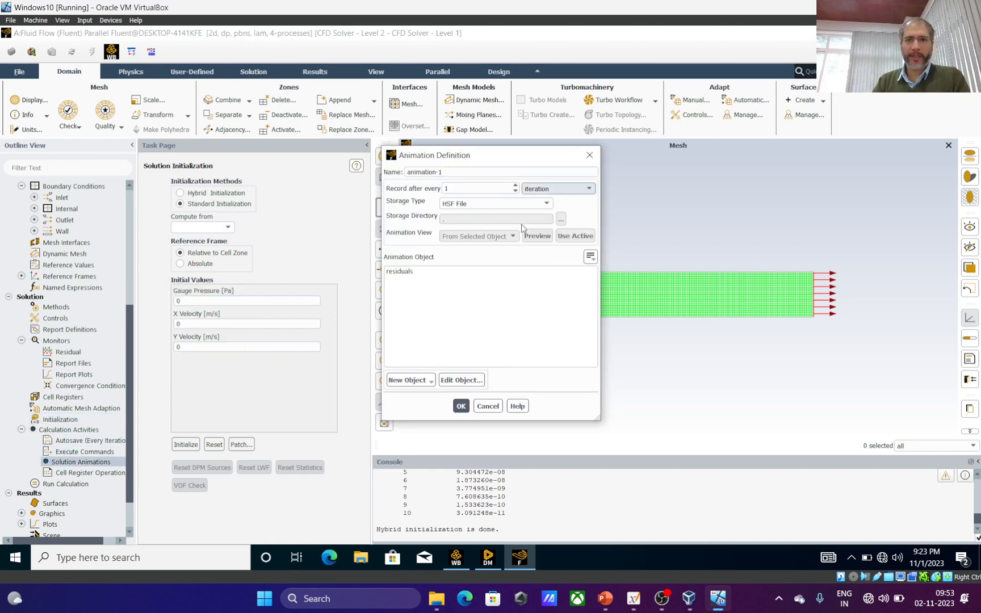
left_click(486, 405)
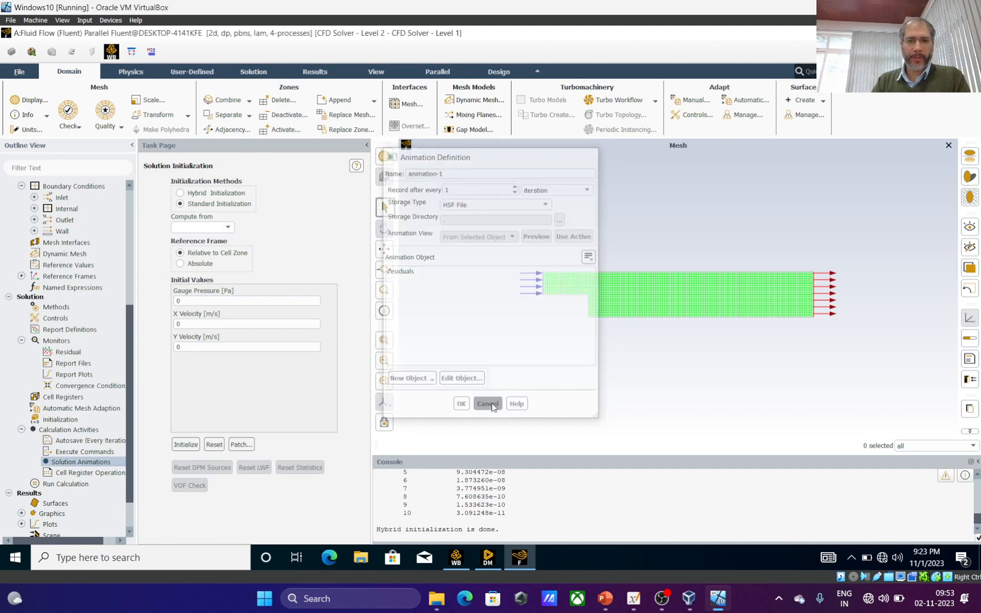
Create a filled contour plot of velocity magnitude under the results graphics, compute its range, save and display it
scroll(121, 465, "down", 1)
scroll(121, 464, "down", 1)
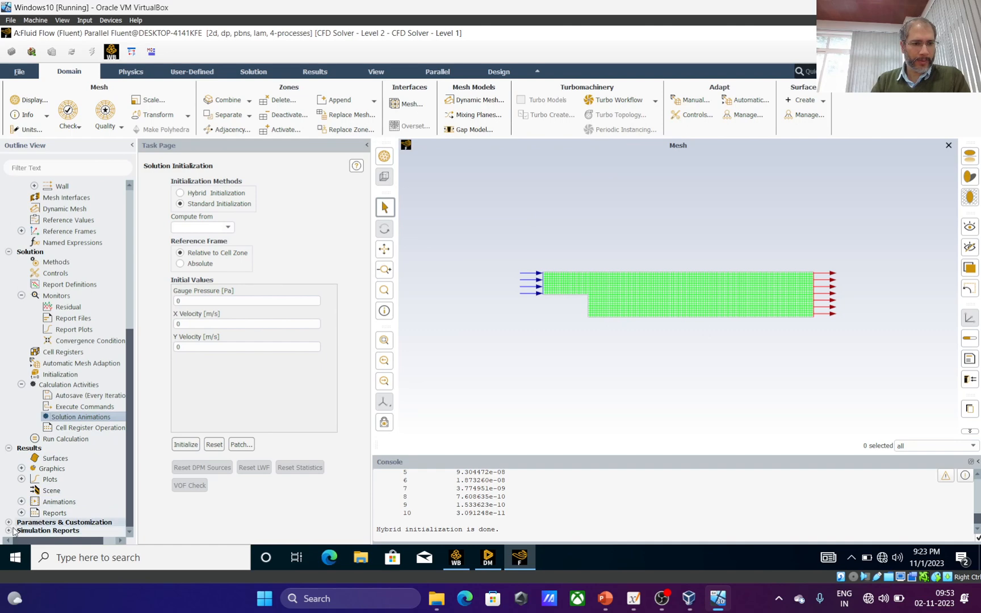
scroll(48, 496, "down", 1)
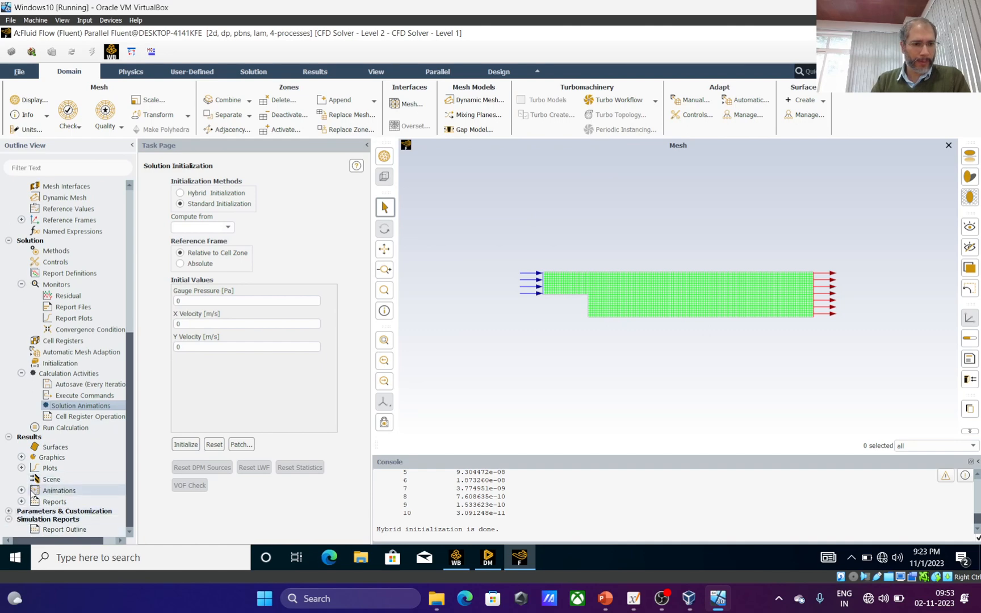
left_click(8, 513)
scroll(41, 516, "down", 2)
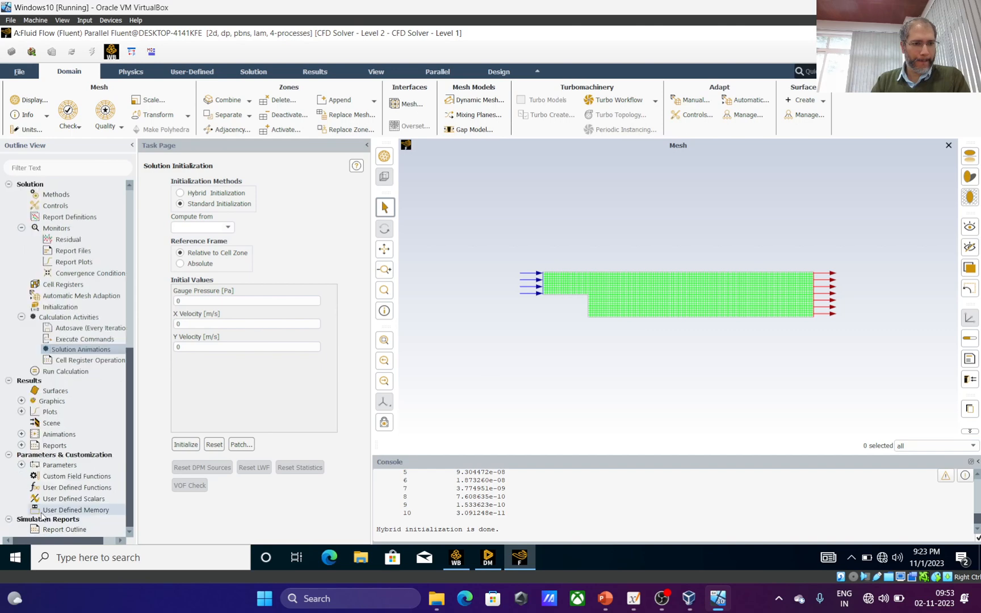
left_click(21, 412)
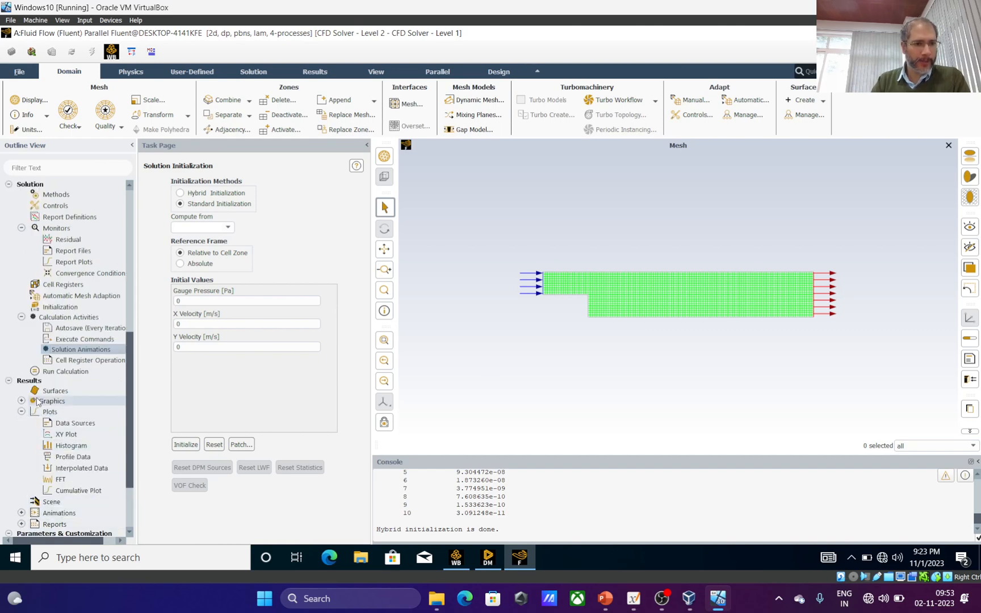
left_click(22, 401)
double_click(67, 423)
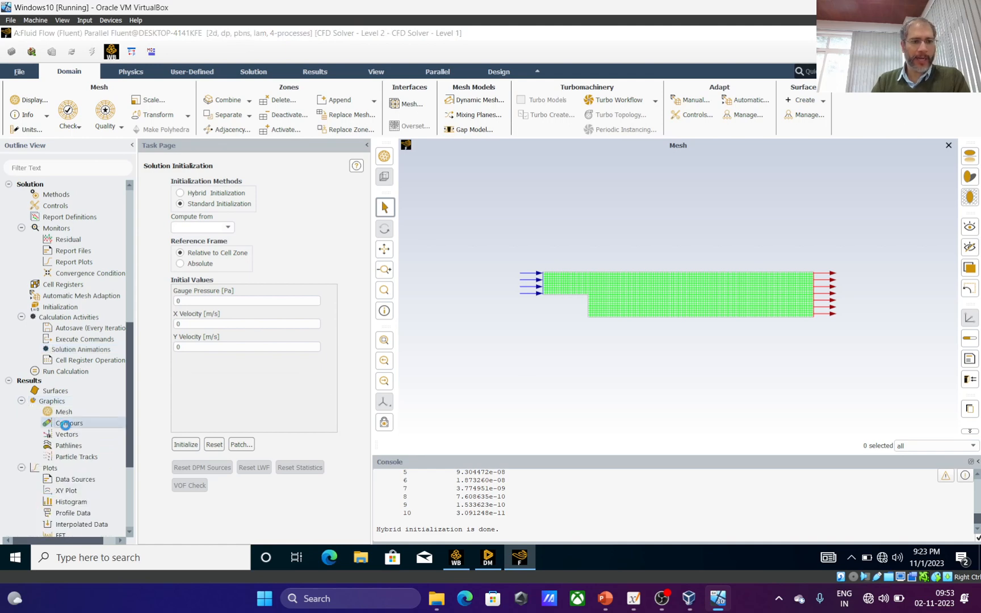
left_click(256, 343)
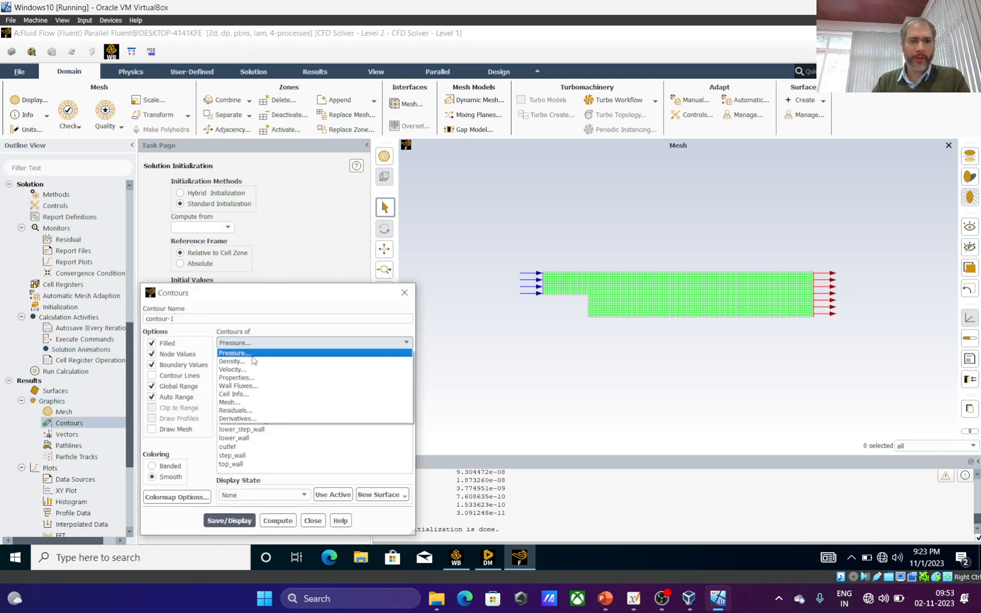
left_click(250, 370)
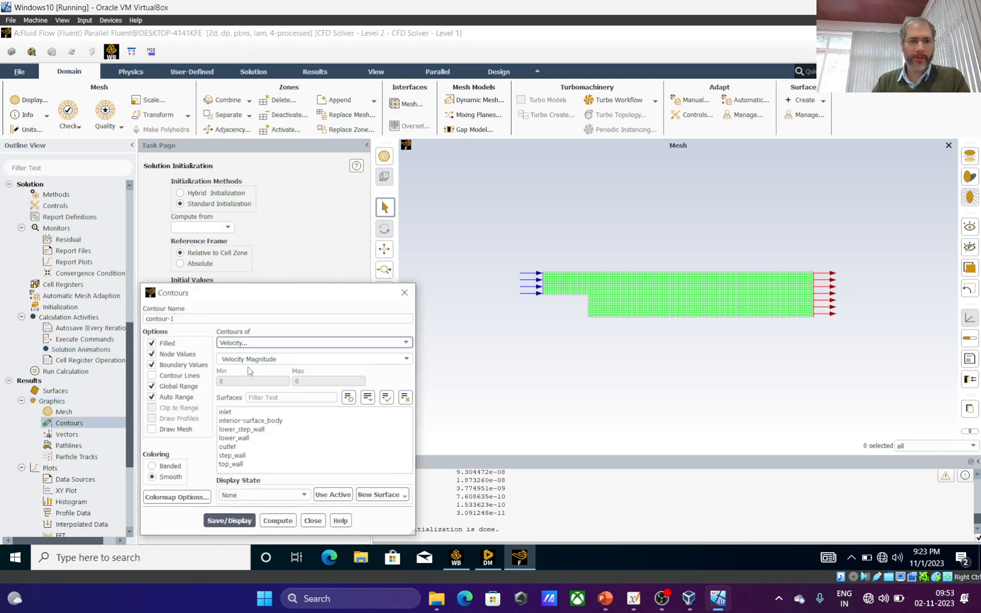
left_click(277, 520)
left_click(252, 521)
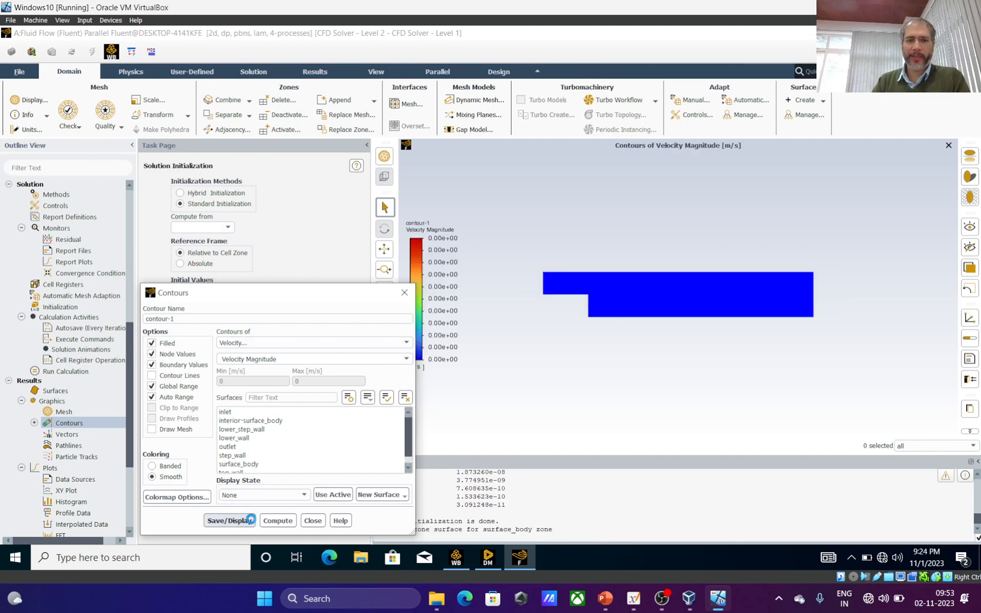
left_click(312, 521)
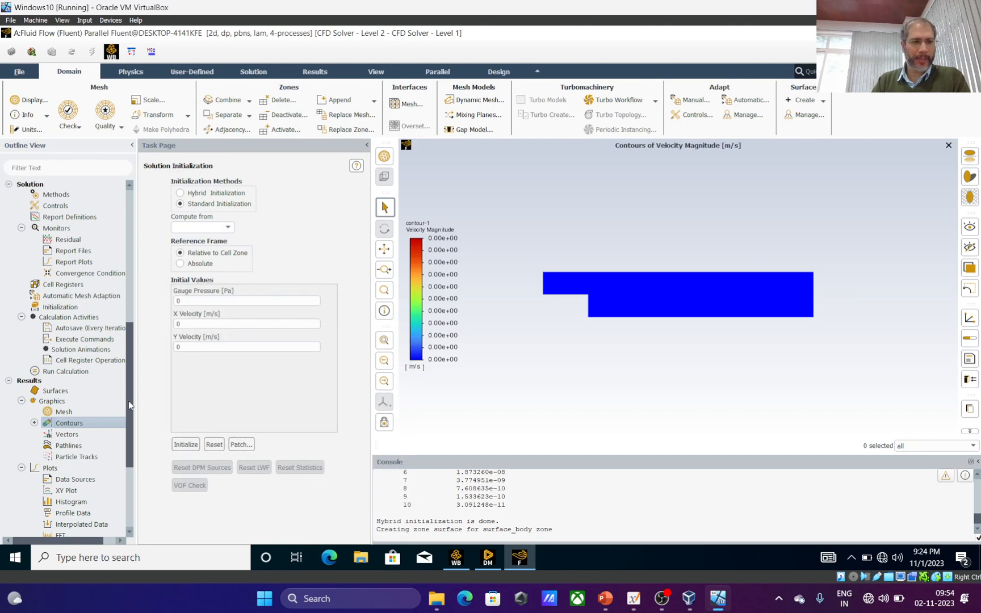
Define a solution animation of the contour-1 object, recorded after every iteration
double_click(99, 351)
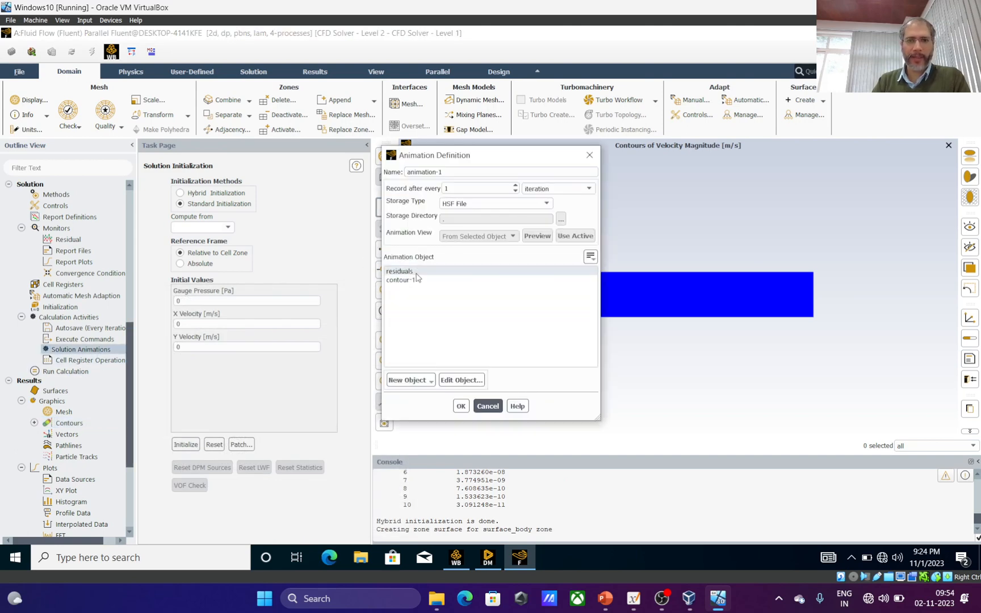
left_click(416, 281)
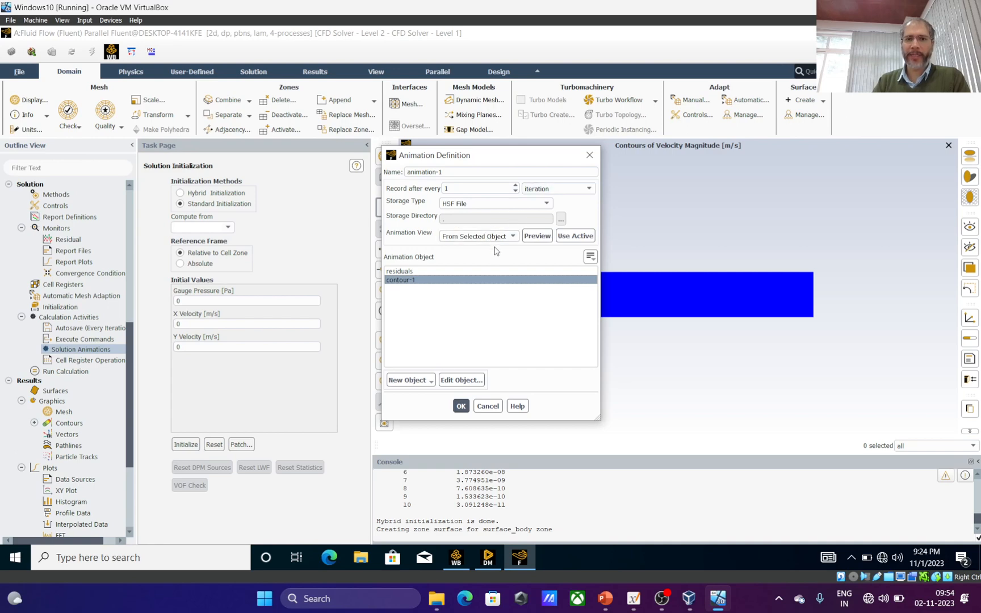
left_click(462, 407)
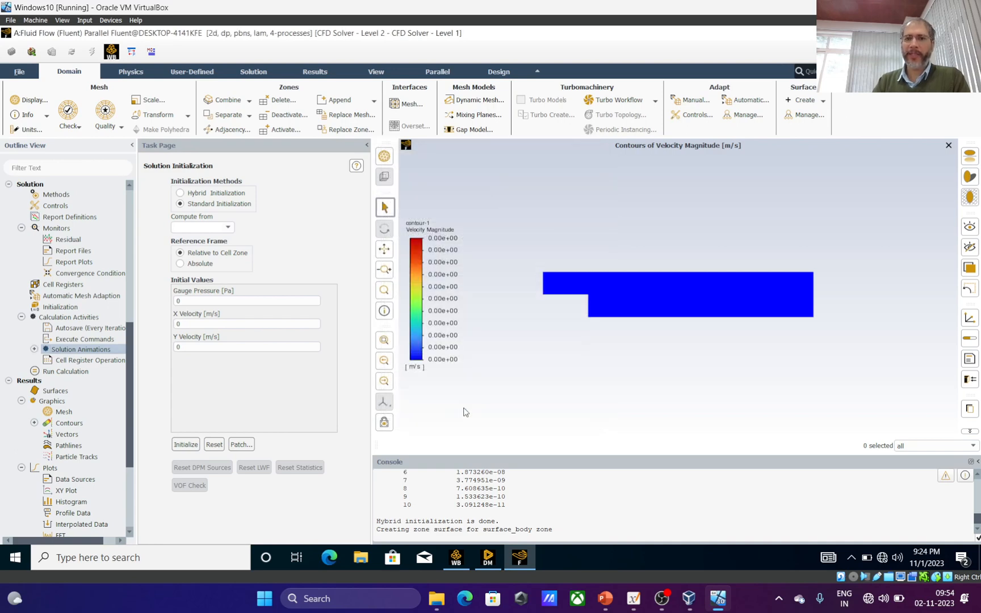
Run the calculation for 1000 iterations and acknowledge its completion
left_click(54, 371)
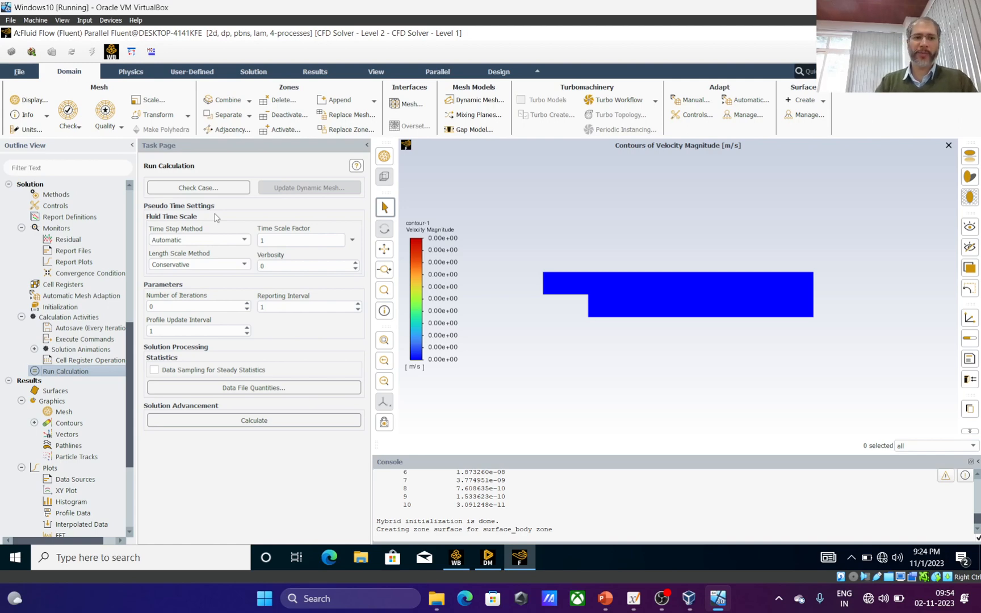
left_click(163, 304)
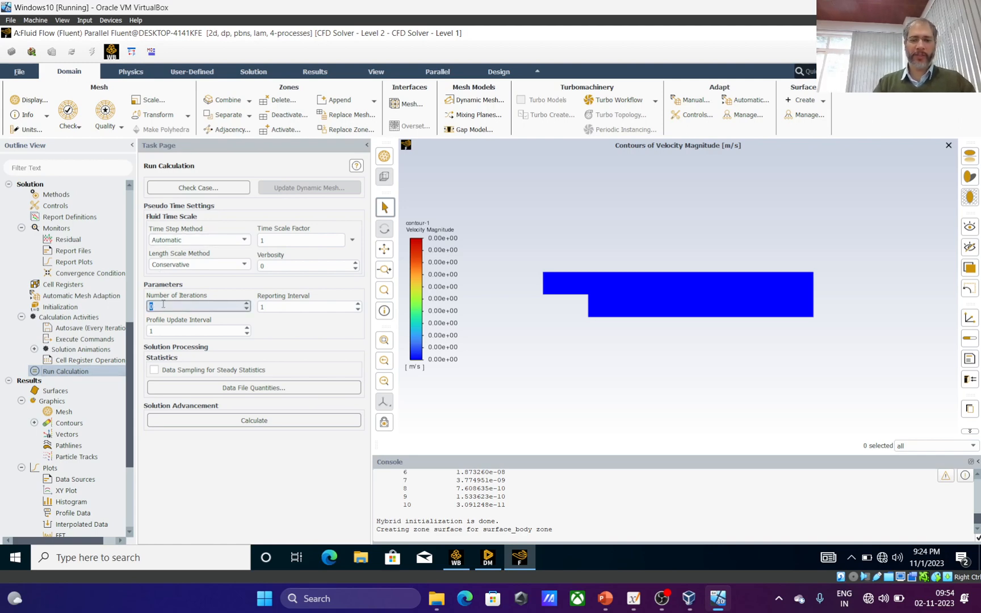
left_click(251, 419)
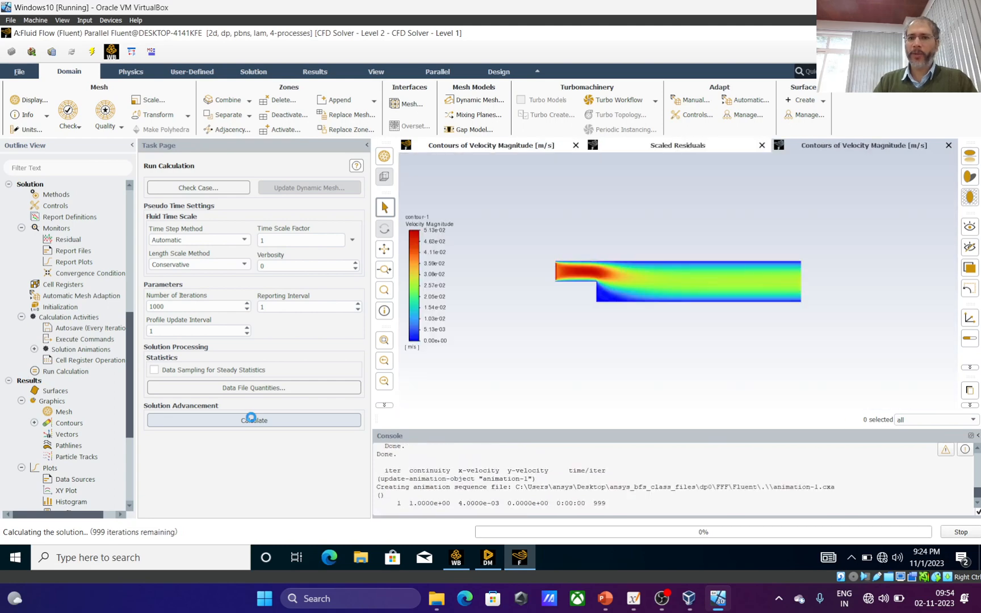
left_click(716, 150)
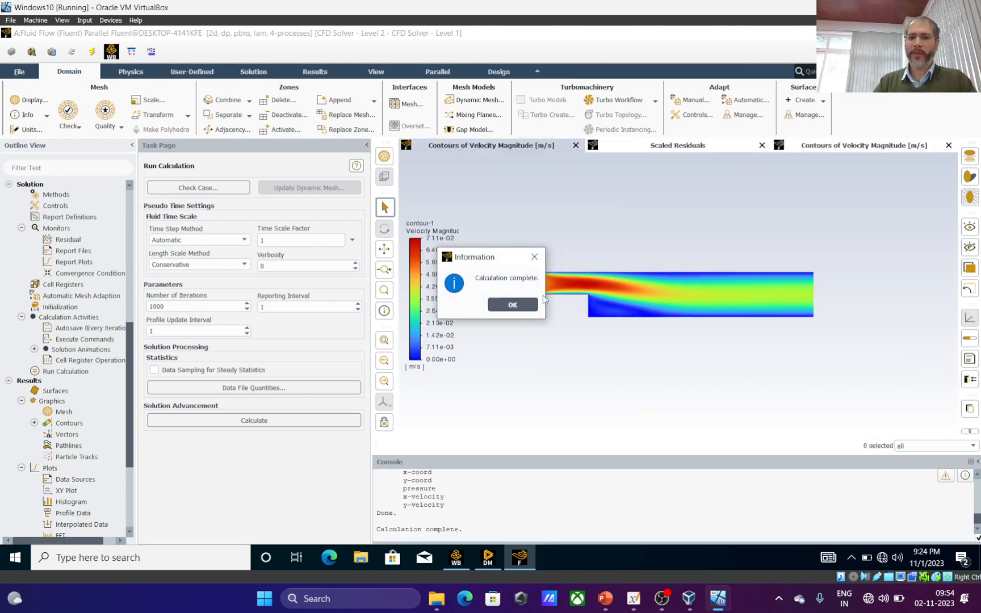
left_click(512, 305)
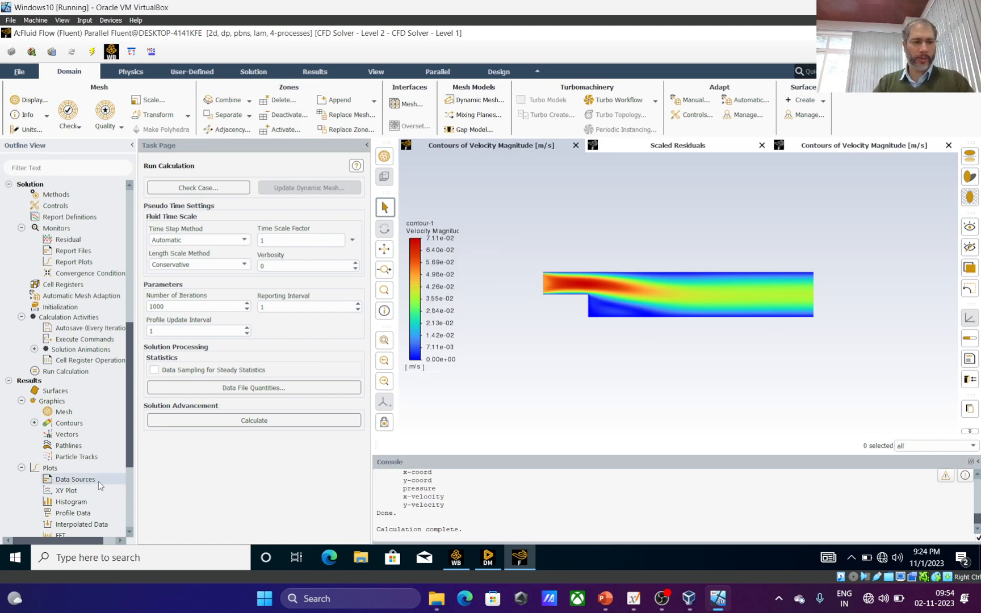
Open the playback of the animation-1 sequence and step forward frame by frame to frame 10
scroll(82, 491, "down", 5)
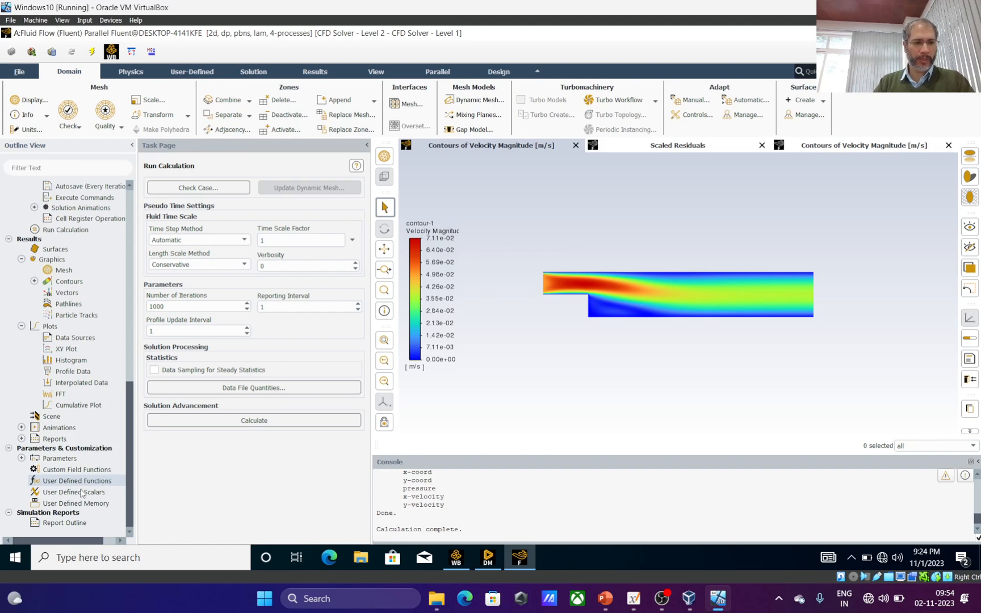
left_click(21, 427)
double_click(67, 441)
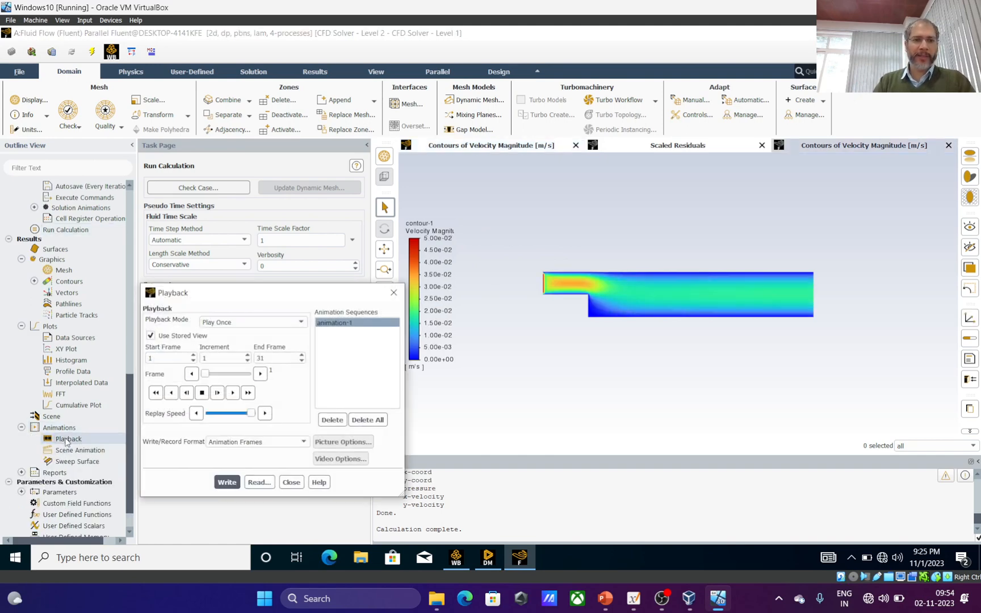
left_click(221, 395)
left_click(222, 396)
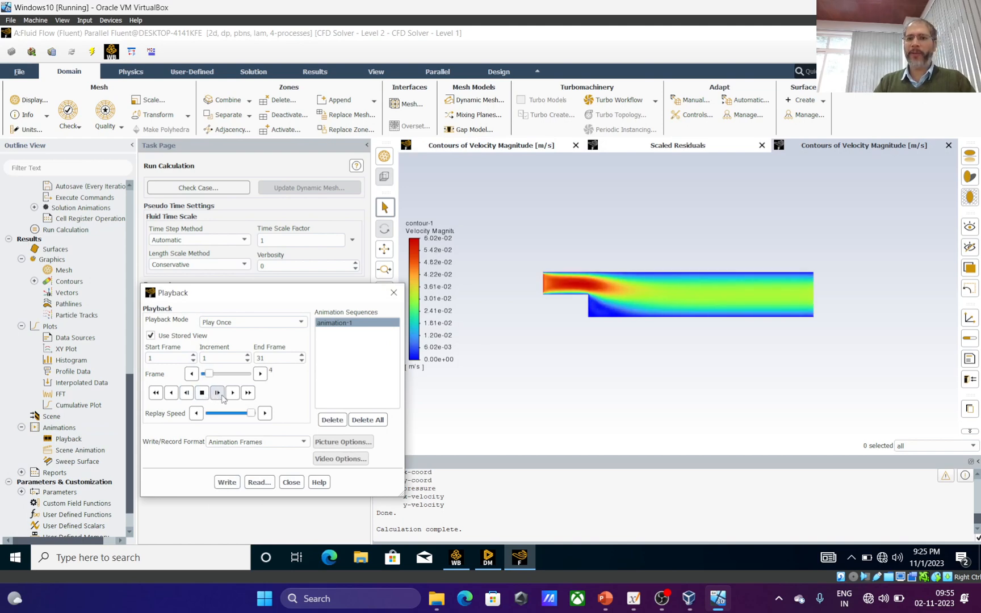
left_click(222, 396)
left_click(222, 396)
left_click(222, 397)
left_click(222, 396)
left_click(222, 396)
left_click(222, 396)
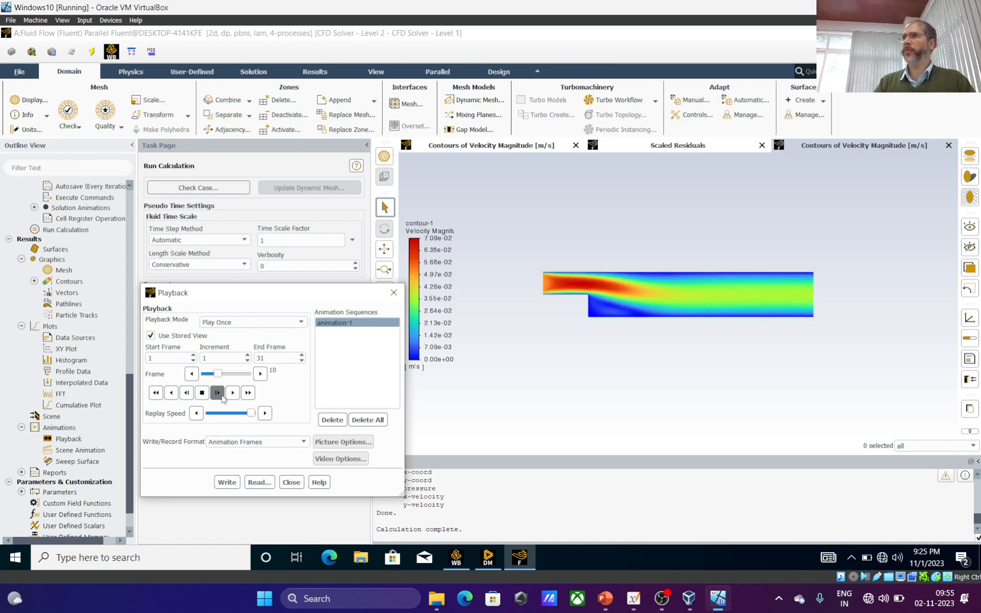
Advance the animation-1 playback frame by frame to frame 14 and close the playback
left_click(222, 396)
left_click(222, 396)
left_click(222, 396)
left_click(222, 396)
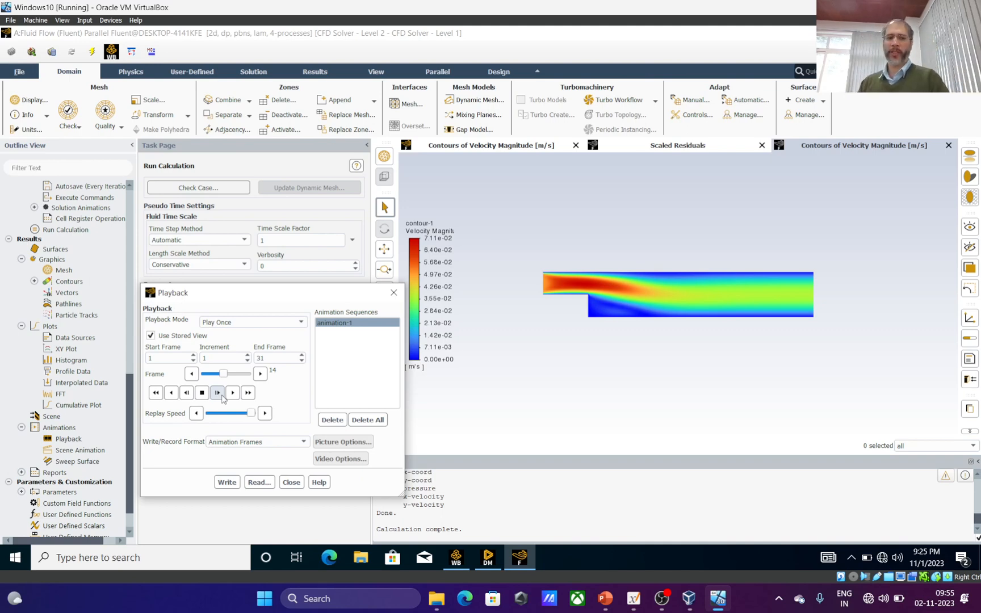
left_click(296, 483)
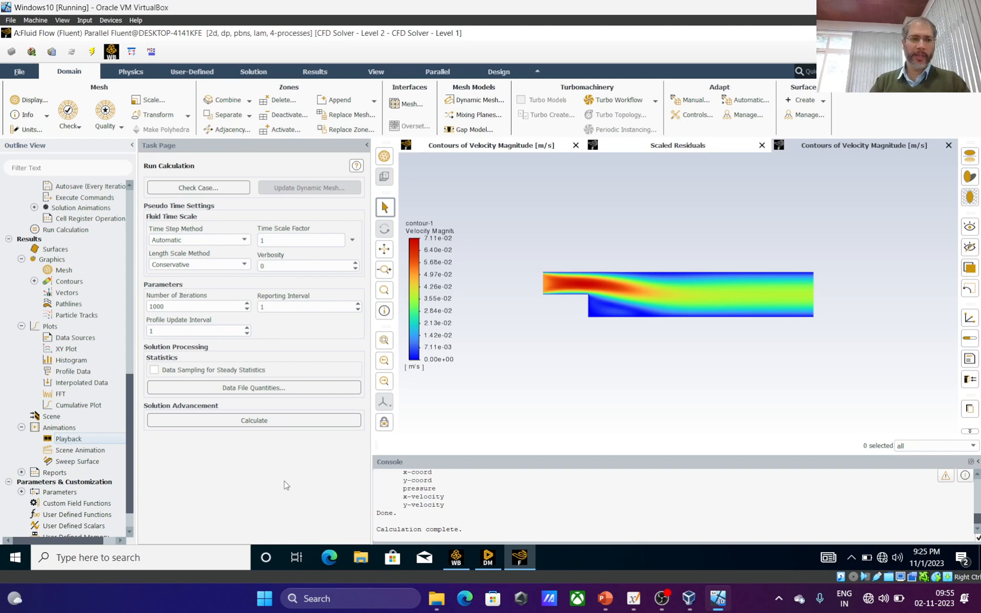
Create a plot of velocity vectors colored by velocity magnitude, compute its range, save and display it, and examine the flow behind the step
left_click(64, 293)
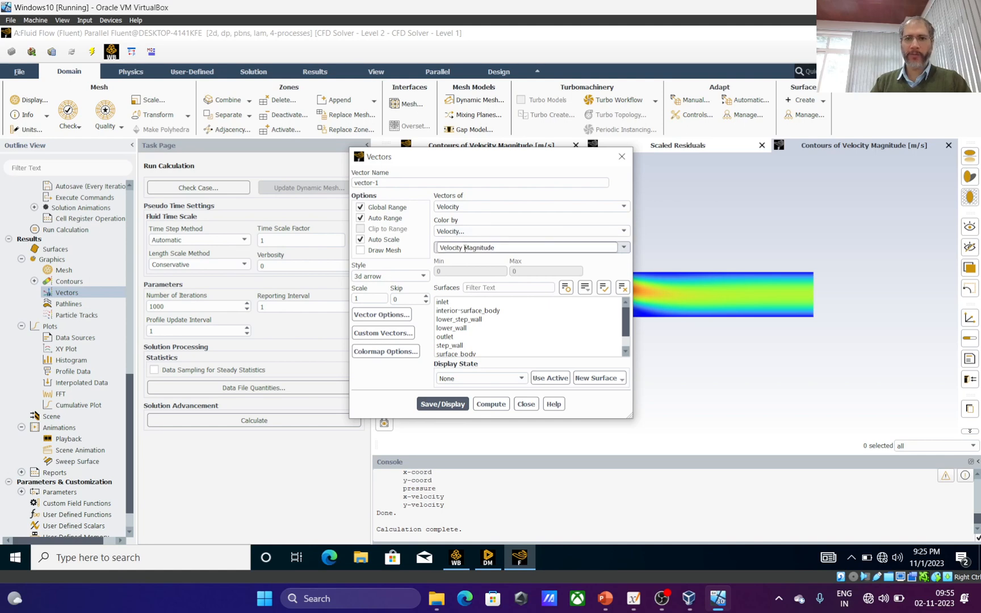
left_click(492, 405)
left_click(443, 405)
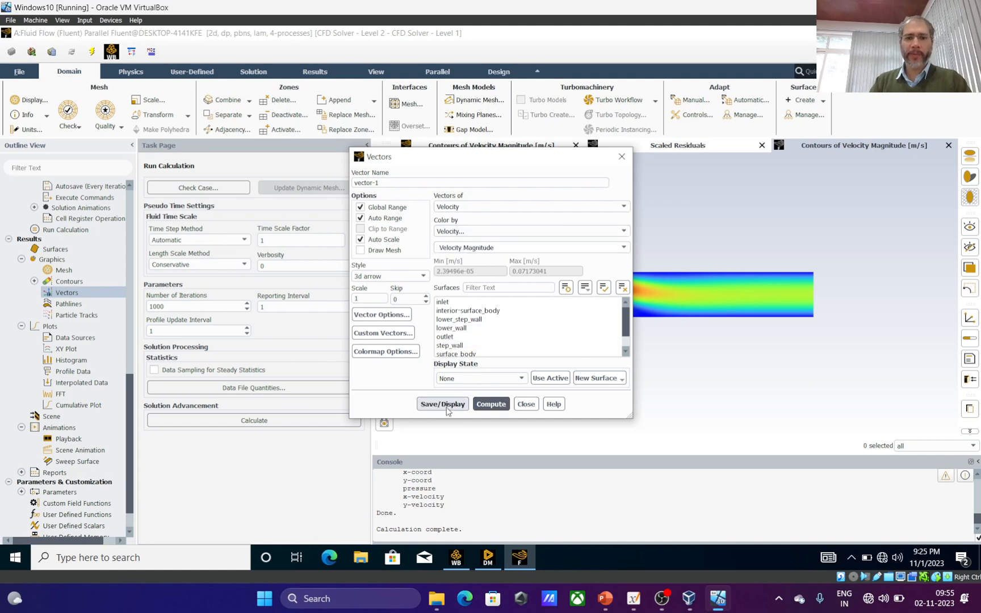
left_click_drag(548, 154, 332, 286)
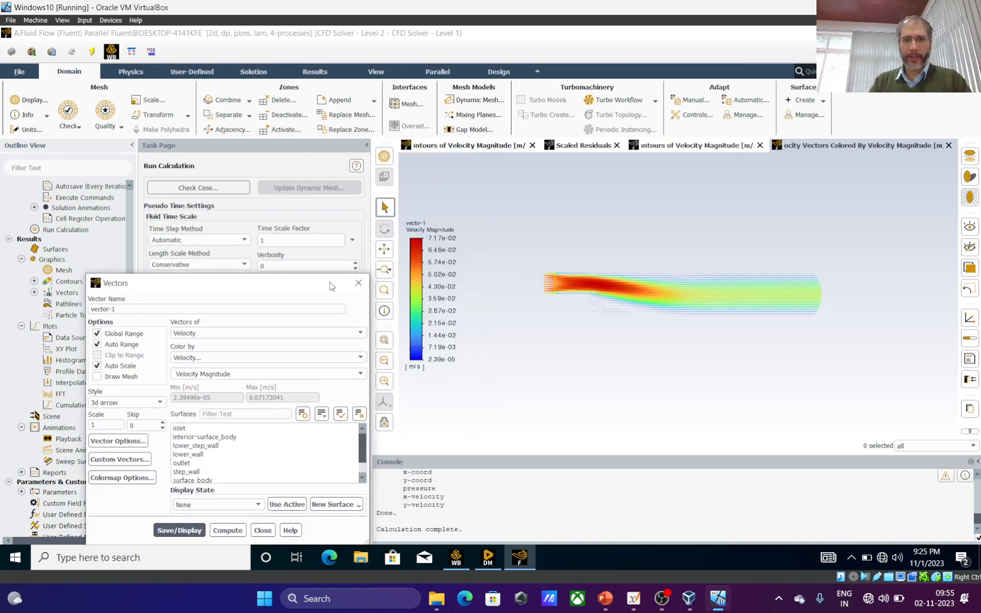
left_click(385, 289)
mouse_move(580, 279)
left_mouse_down()
mouse_move(641, 334)
mouse_move(680, 335)
left_mouse_up()
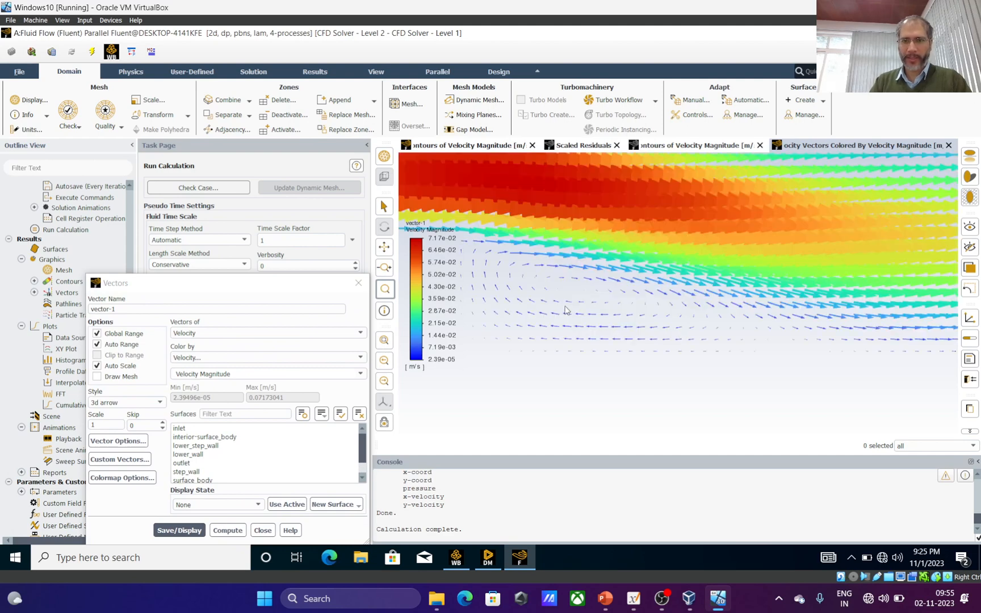